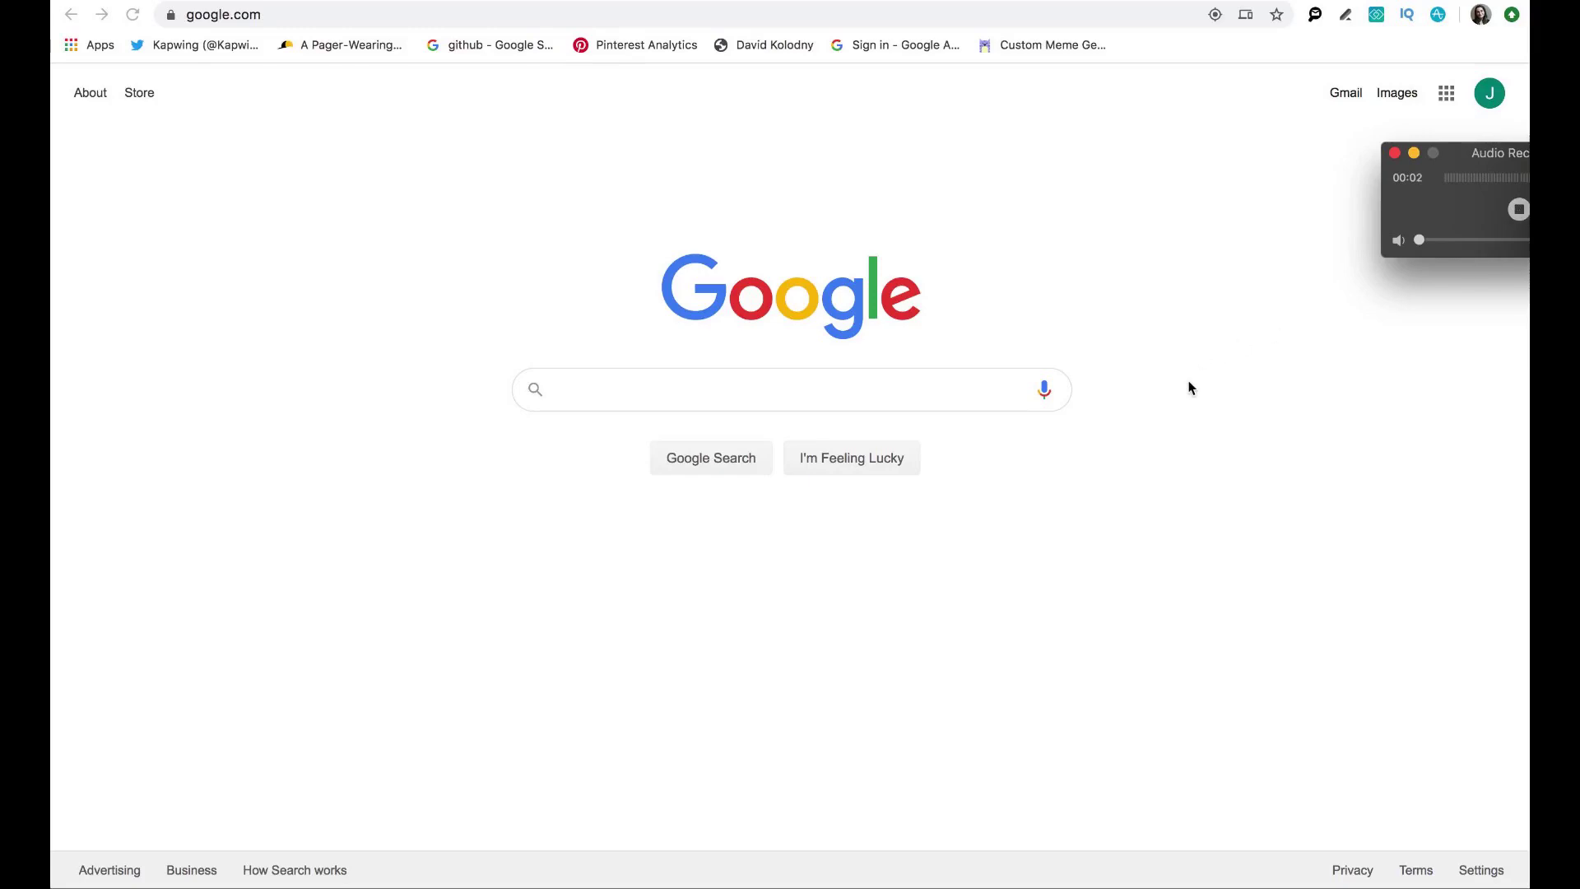
# Search Google for 'kapwing' and open the Kapwing website to reach My Workspace
pyautogui.click(668, 401)
pyautogui.click(658, 394)
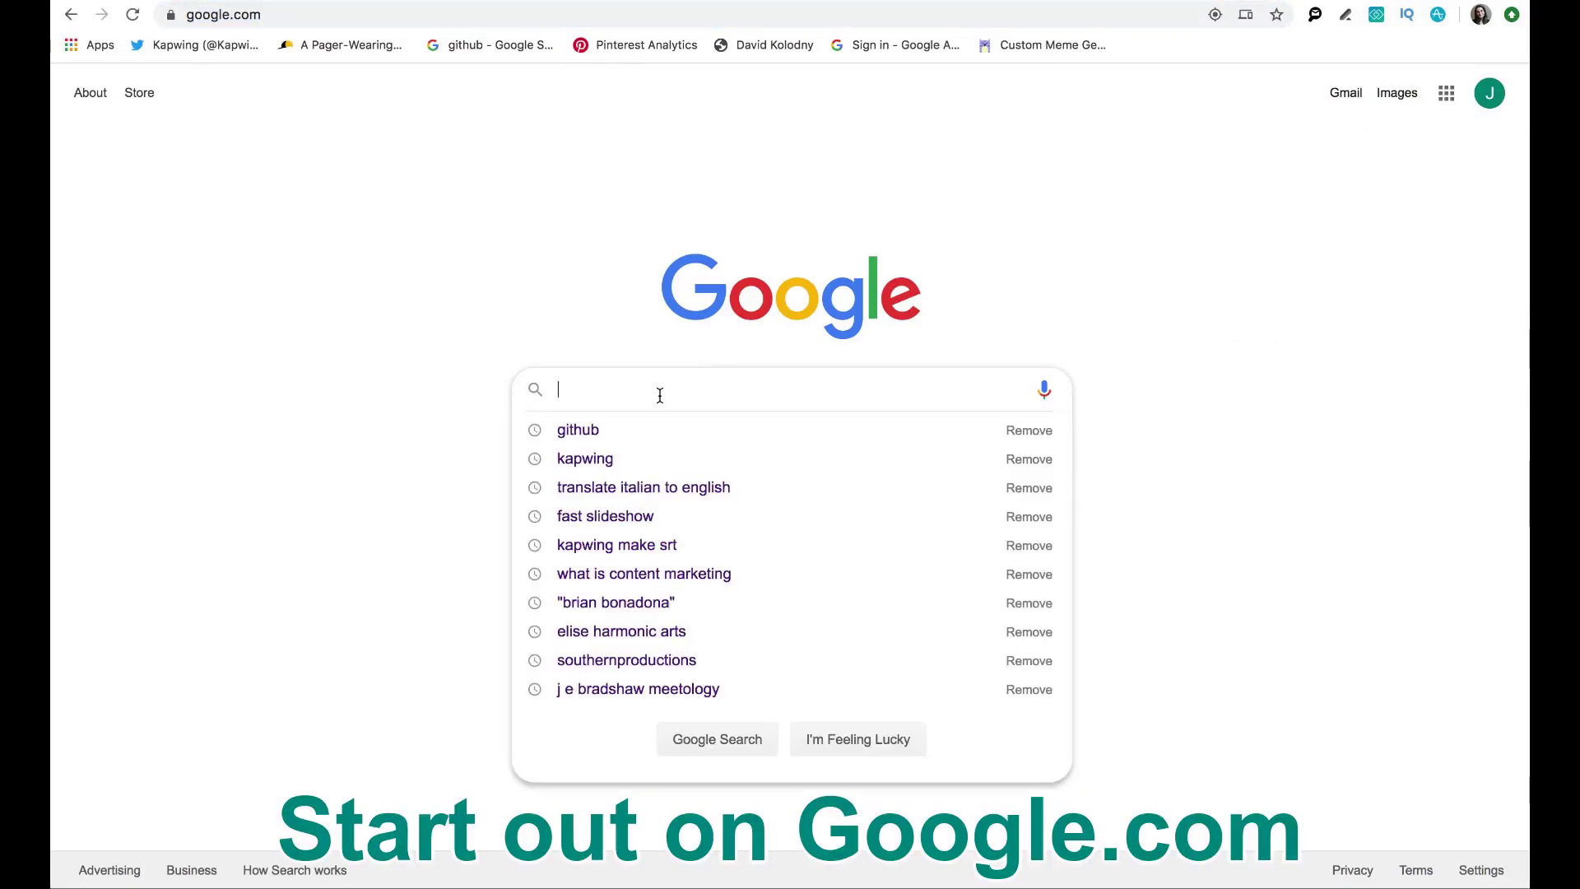
pyautogui.click(480, 423)
pyautogui.click(673, 394)
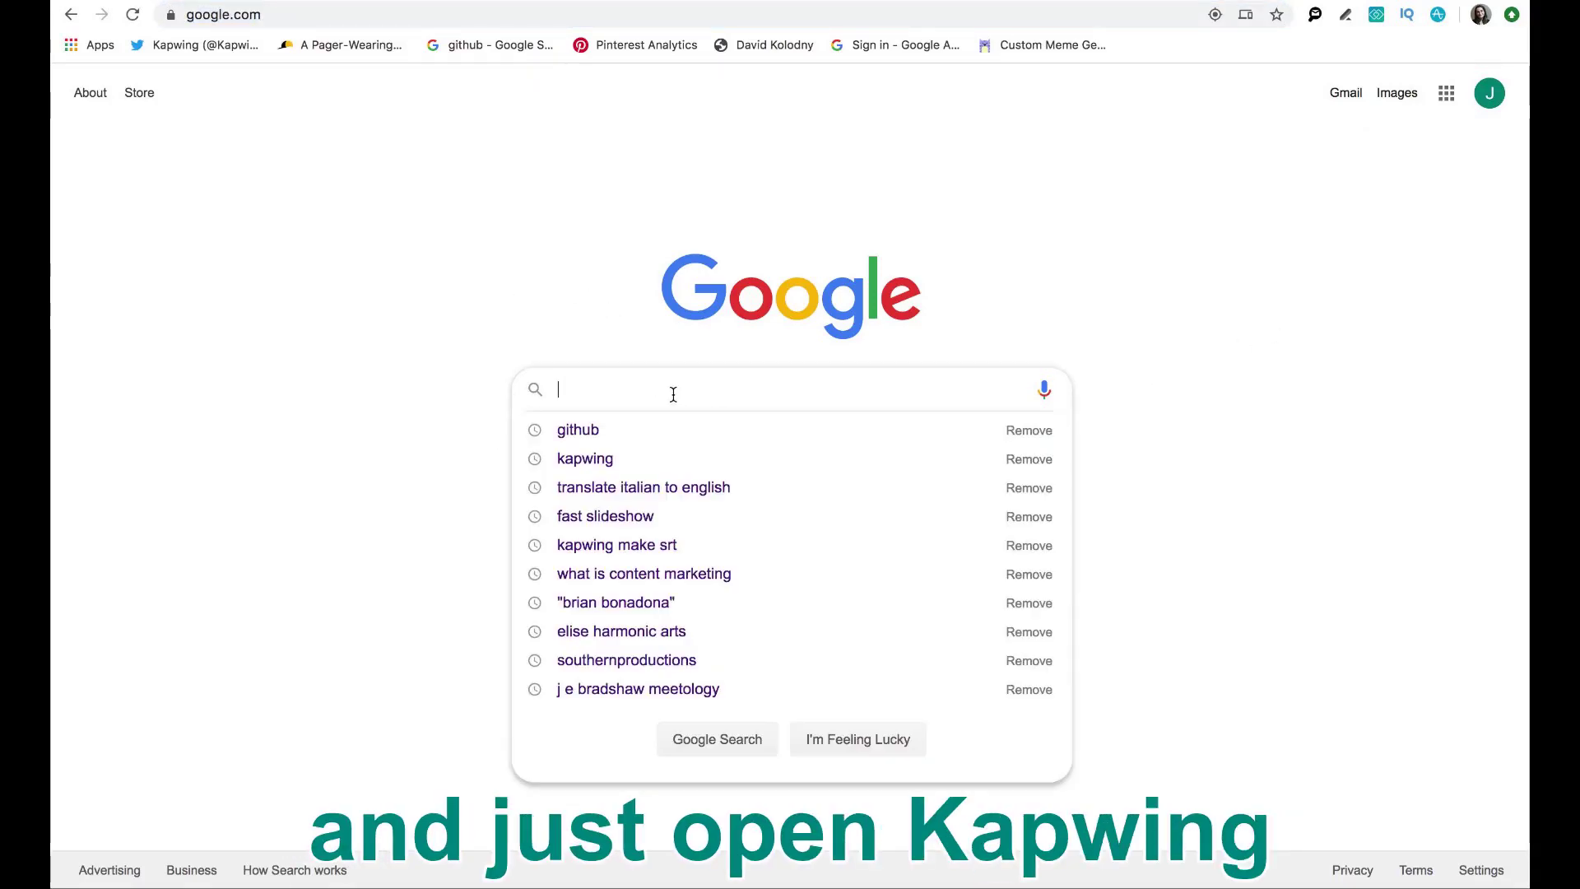
pyautogui.write('kapwing')
pyautogui.press('Return')
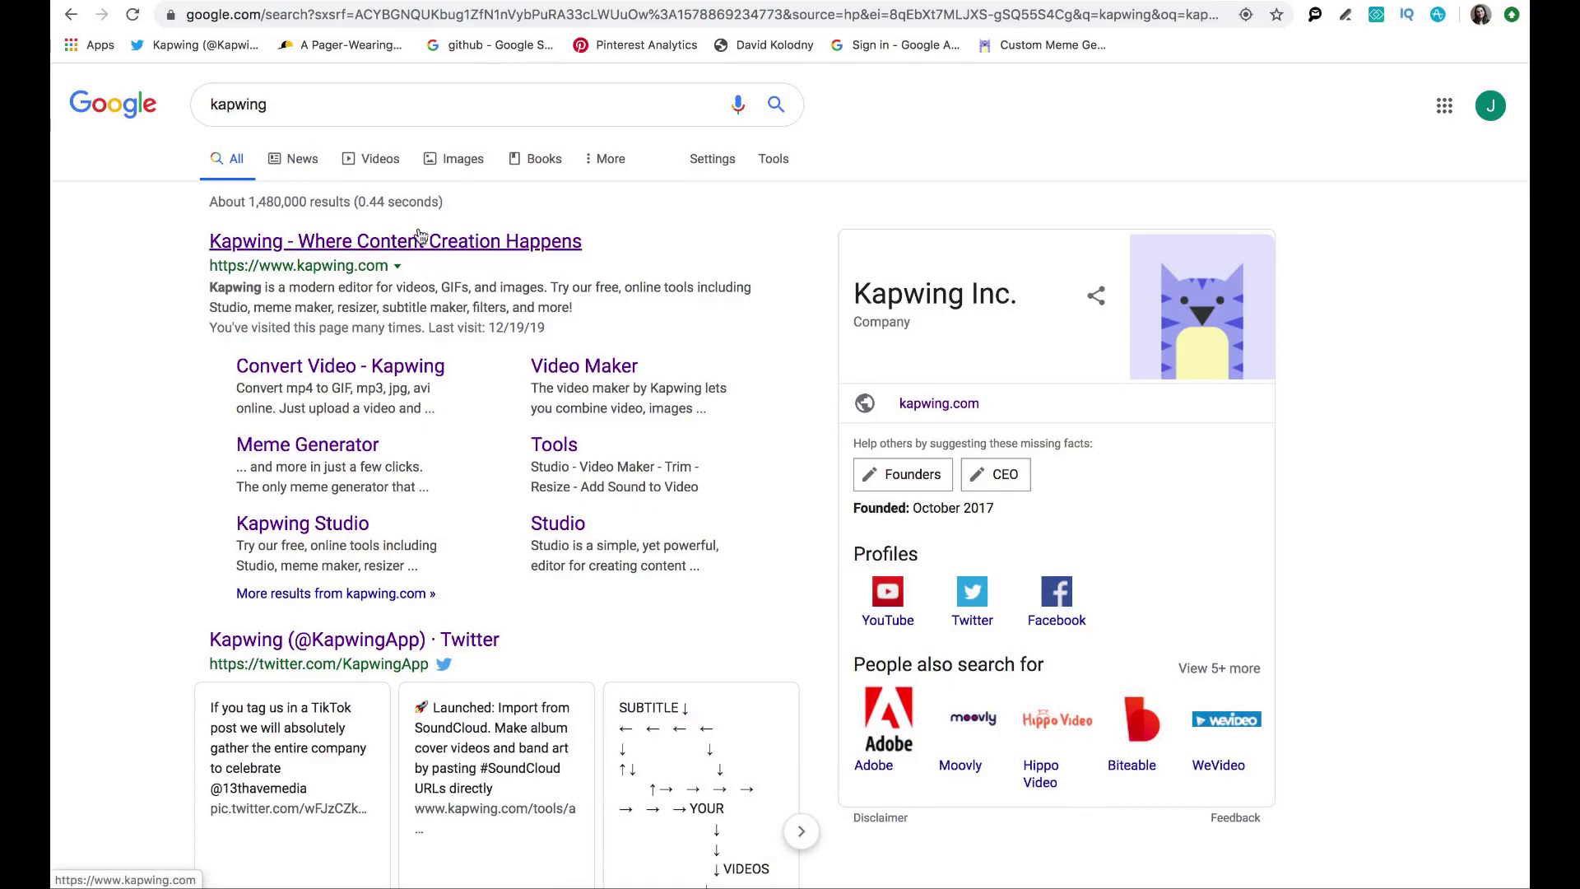
pyautogui.click(390, 242)
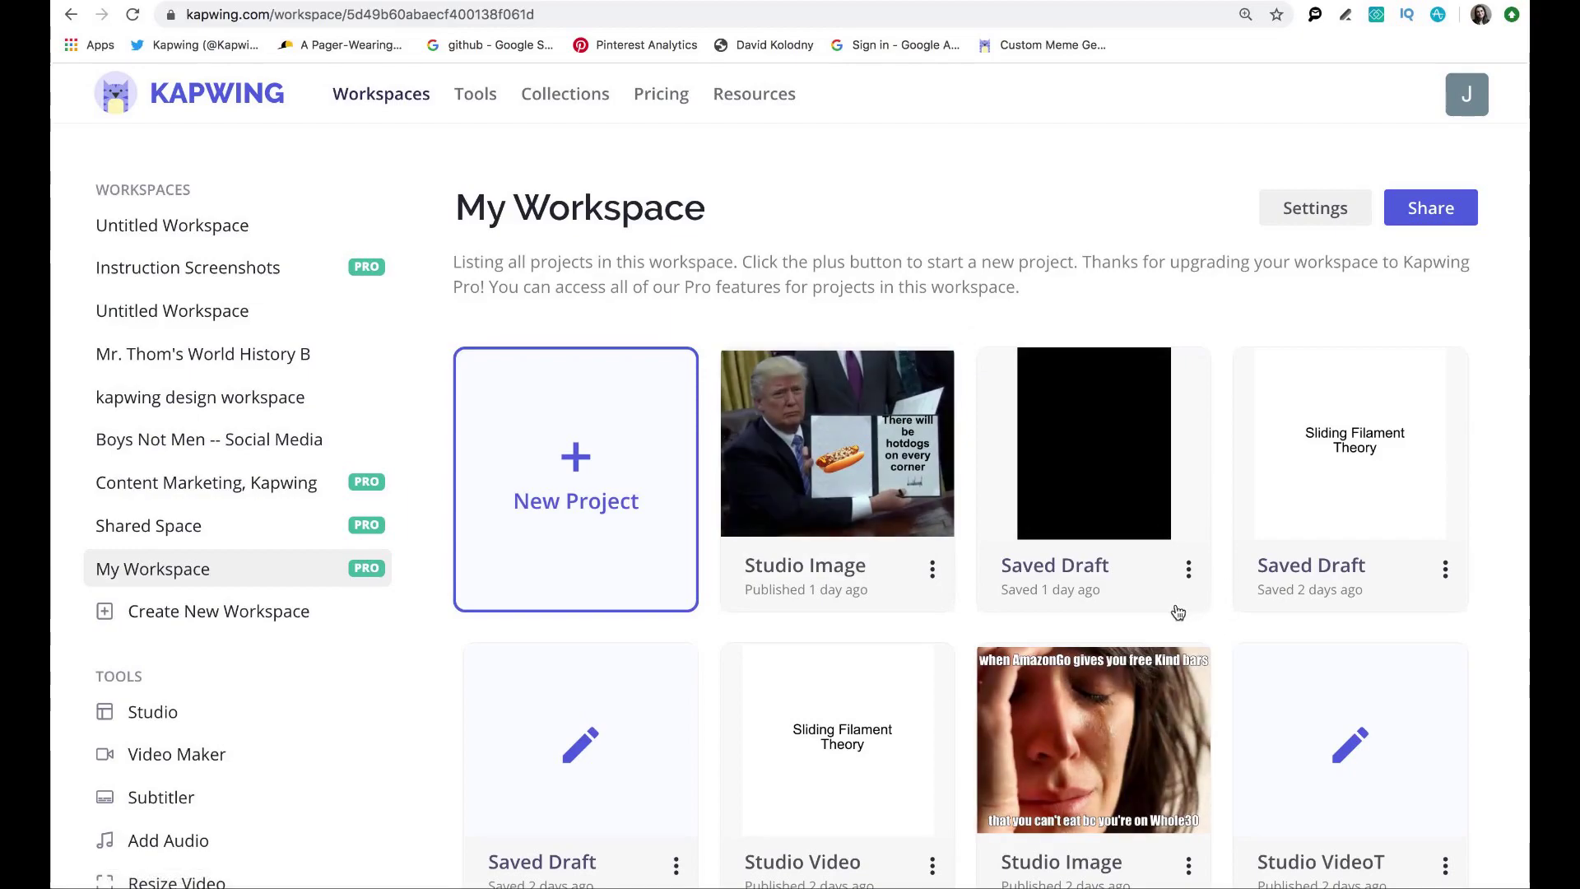
# Create a new Kapwing Studio project starting from a blank white canvas
pyautogui.click(583, 481)
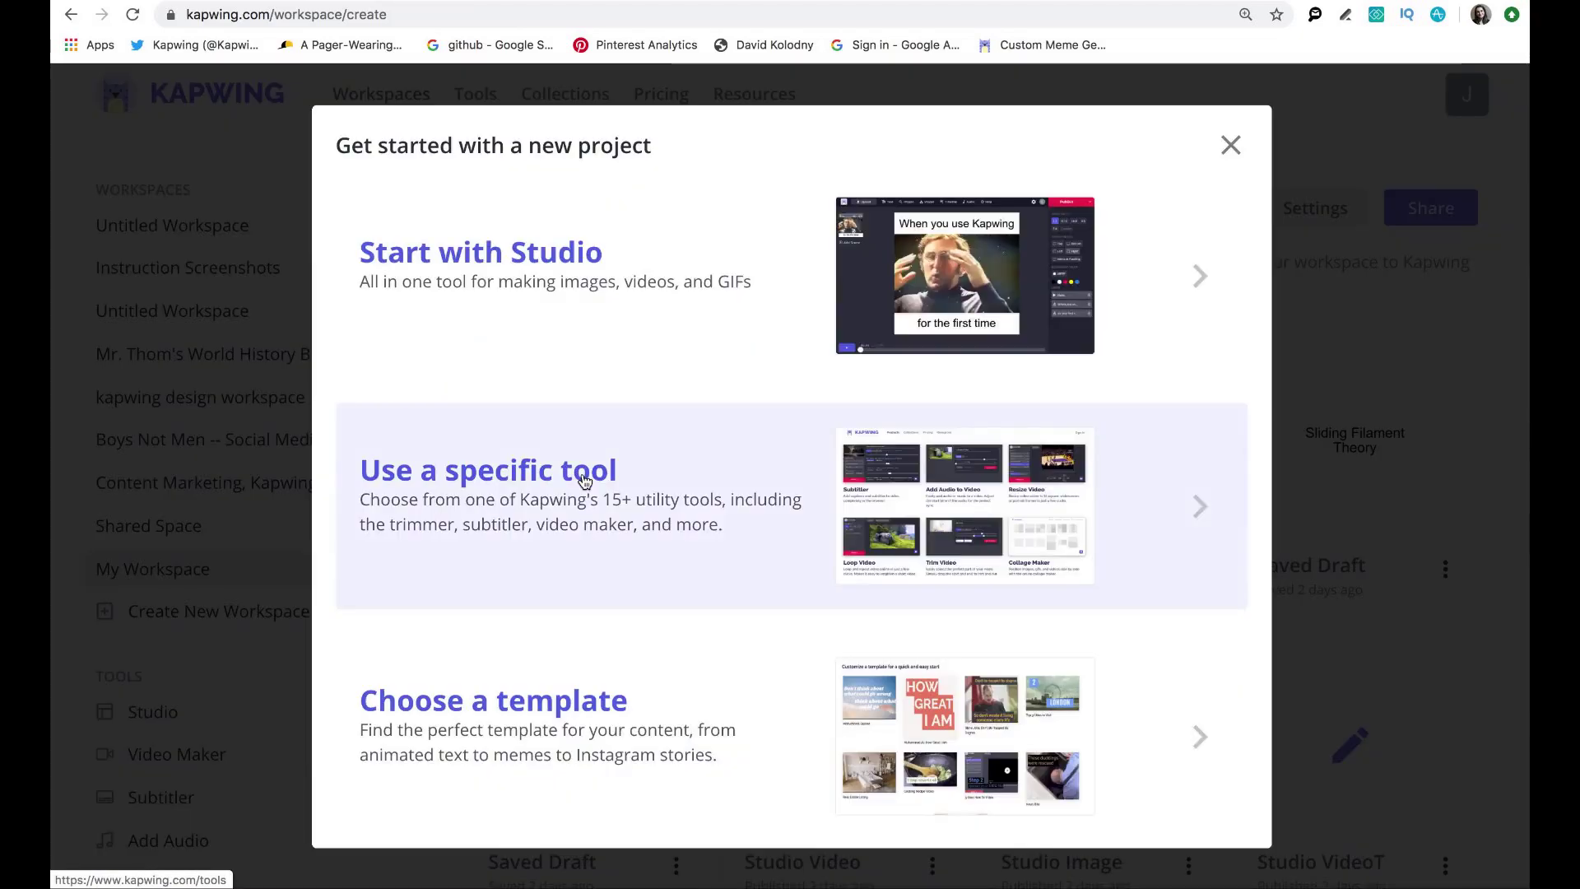
pyautogui.click(655, 259)
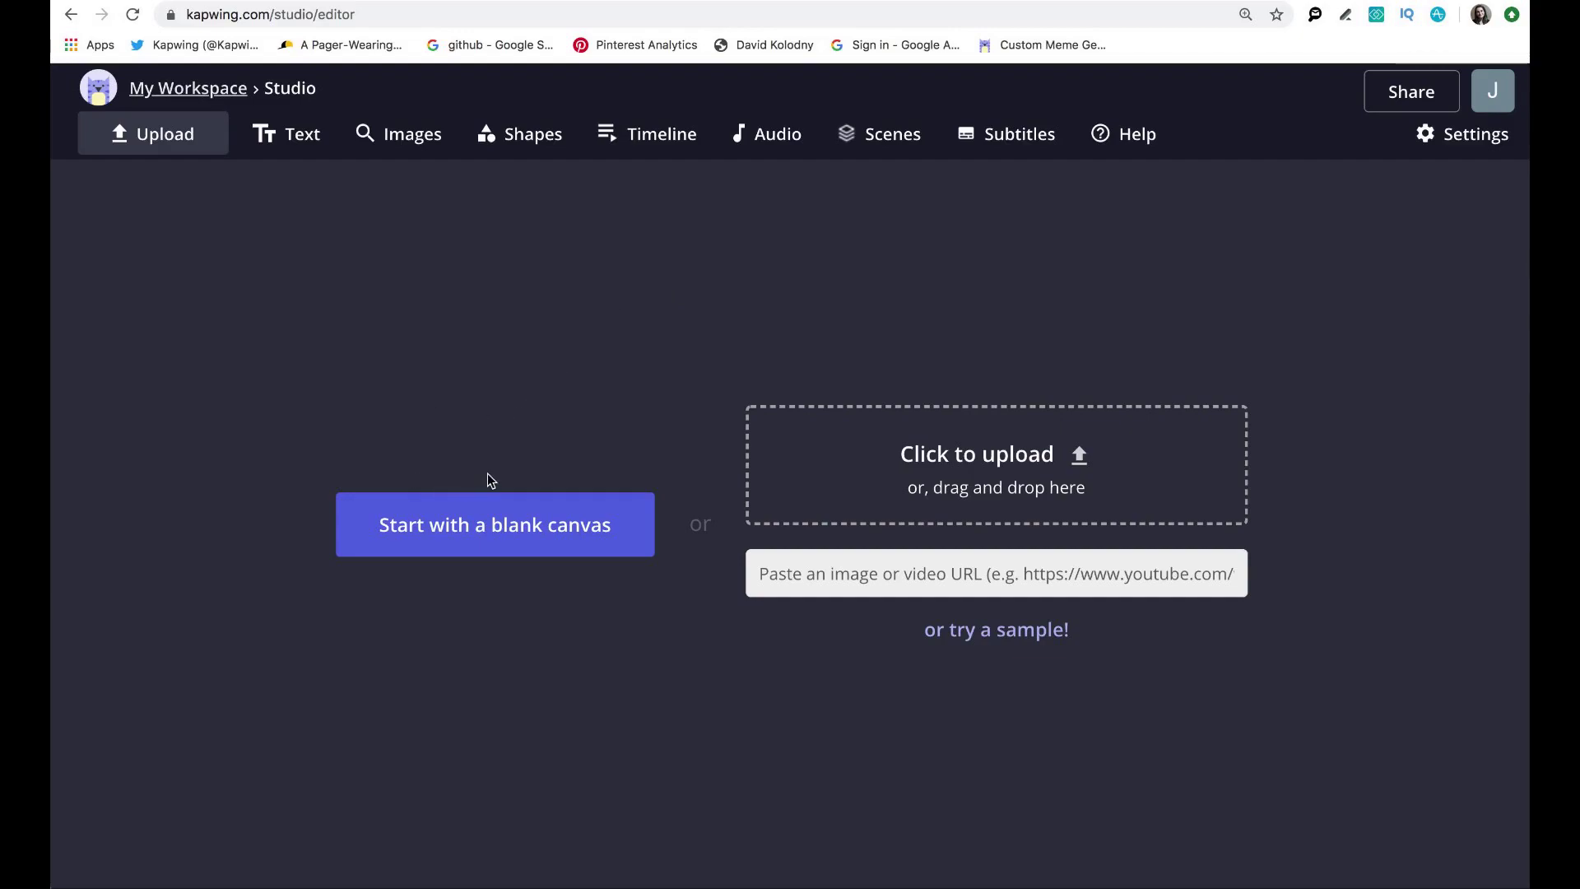
pyautogui.click(502, 533)
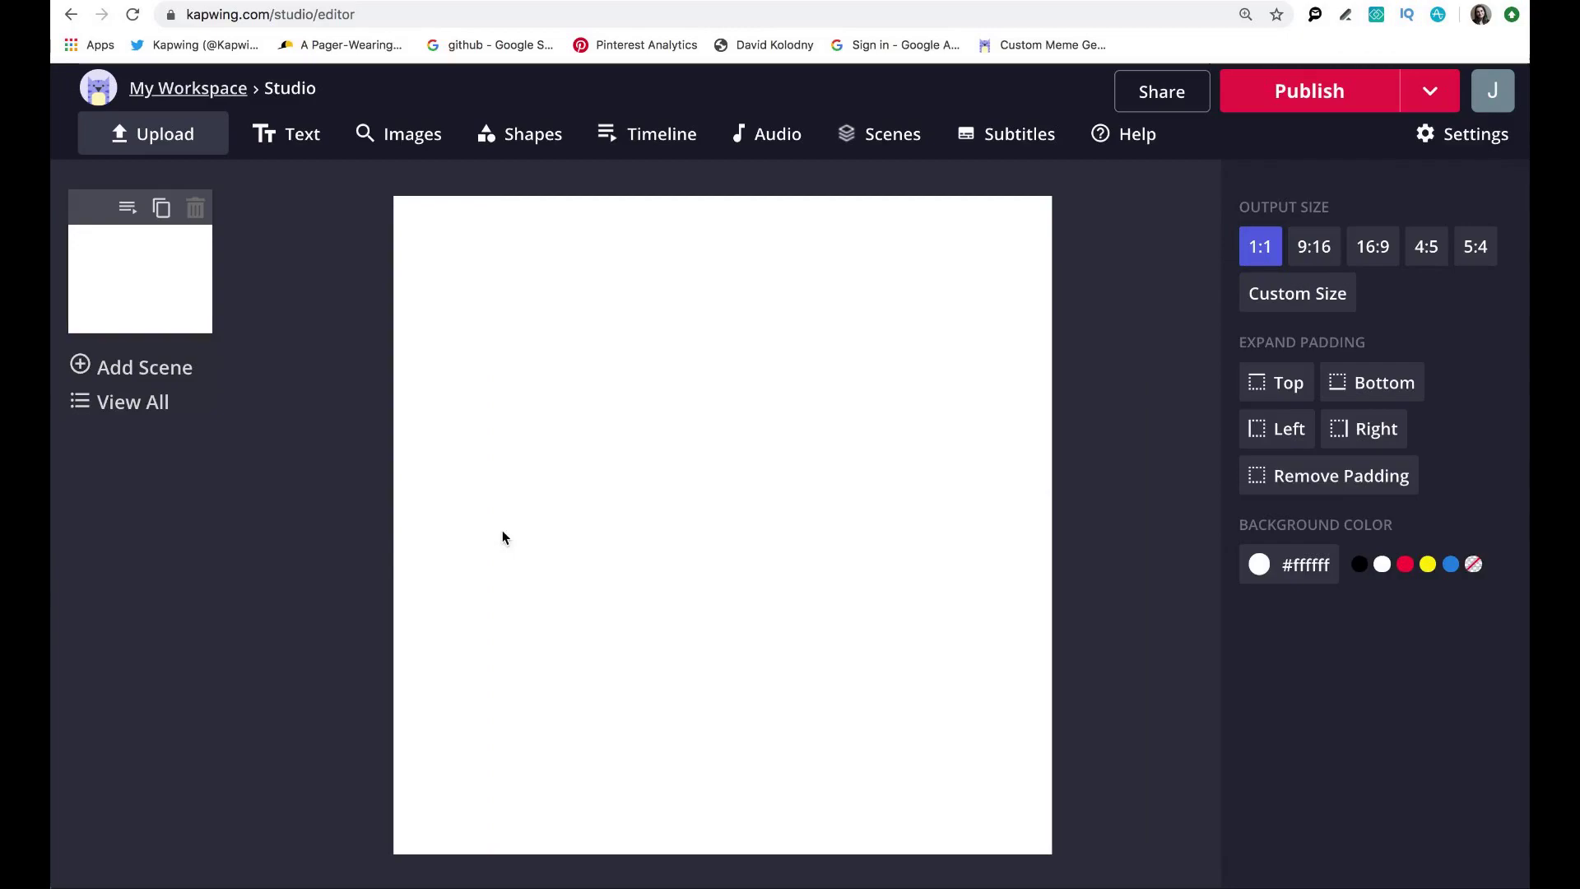
# Set the canvas to a custom output size of 100 × 100 pixels
pyautogui.click(1313, 298)
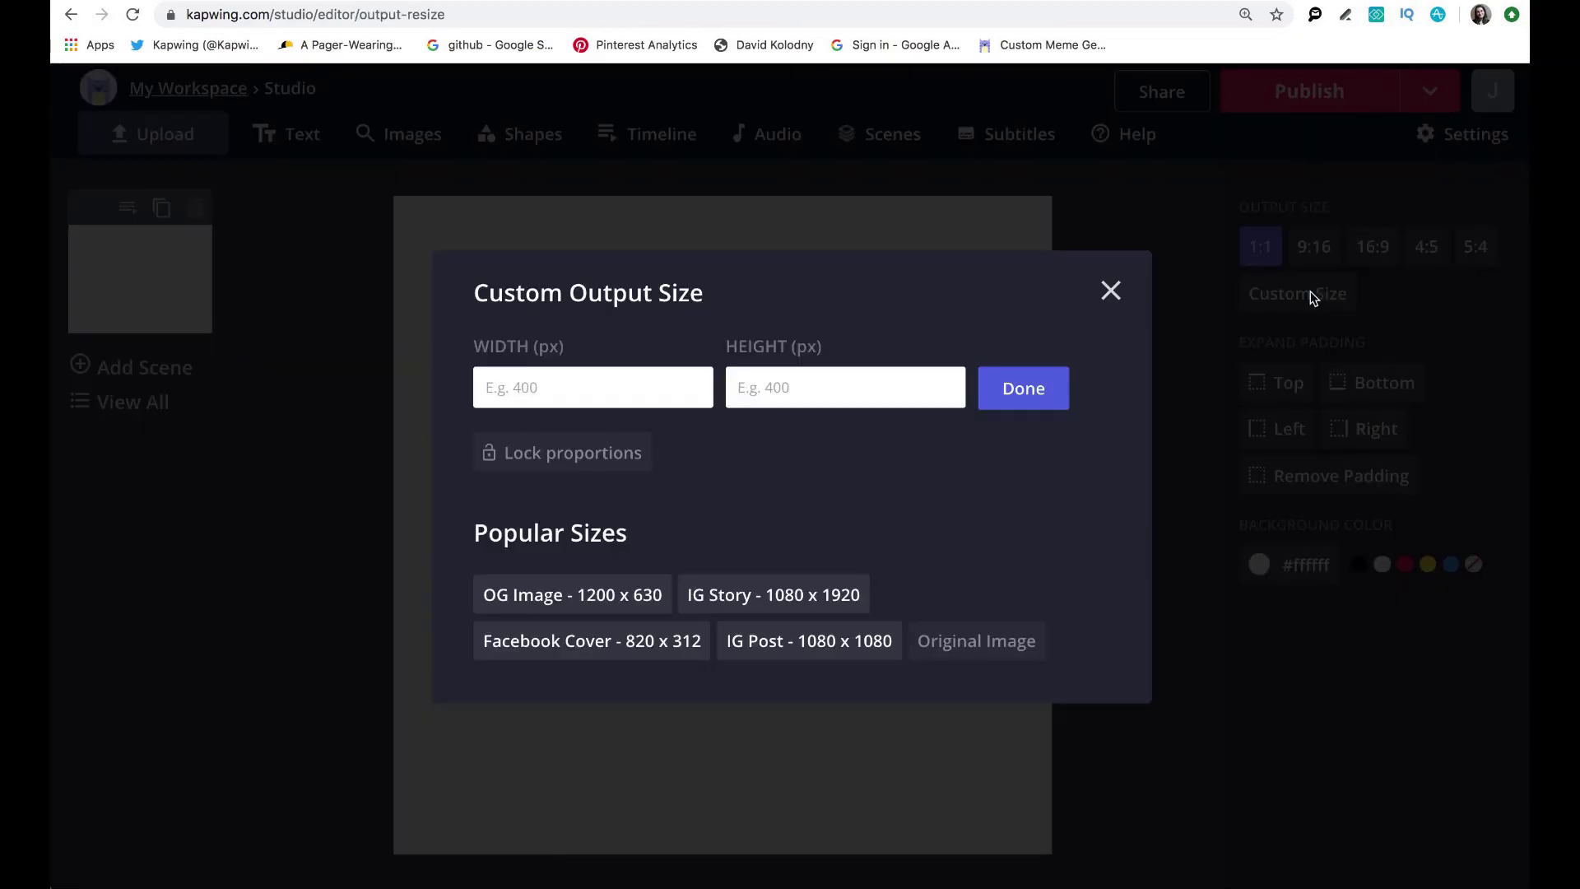
pyautogui.click(582, 406)
pyautogui.write('100')
pyautogui.press('Tab')
pyautogui.write('1')
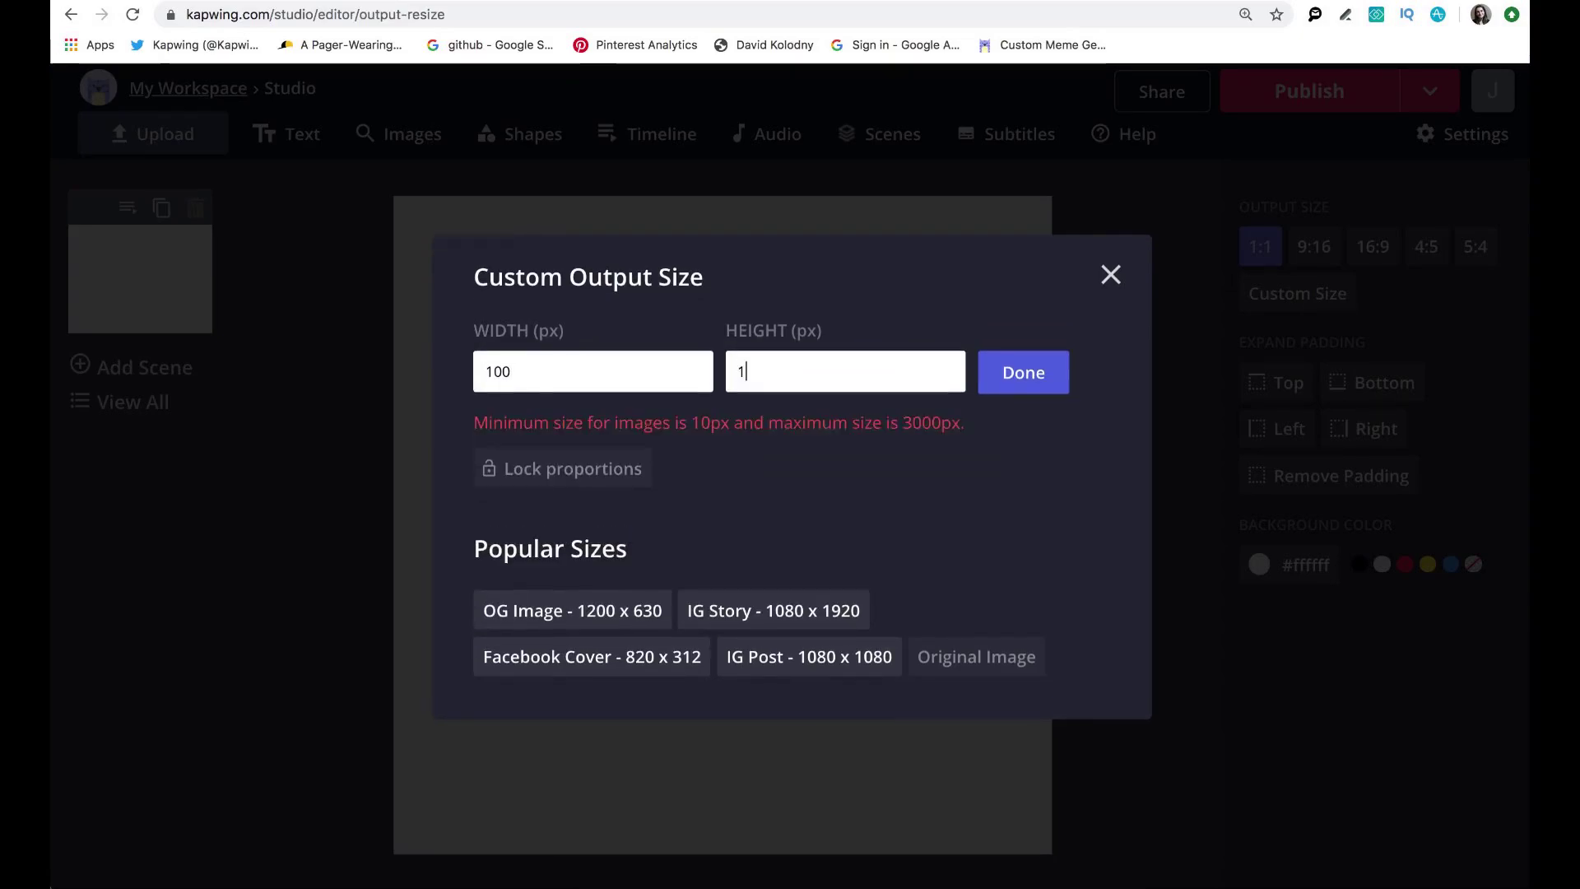
pyautogui.write('00')
pyautogui.click(1033, 388)
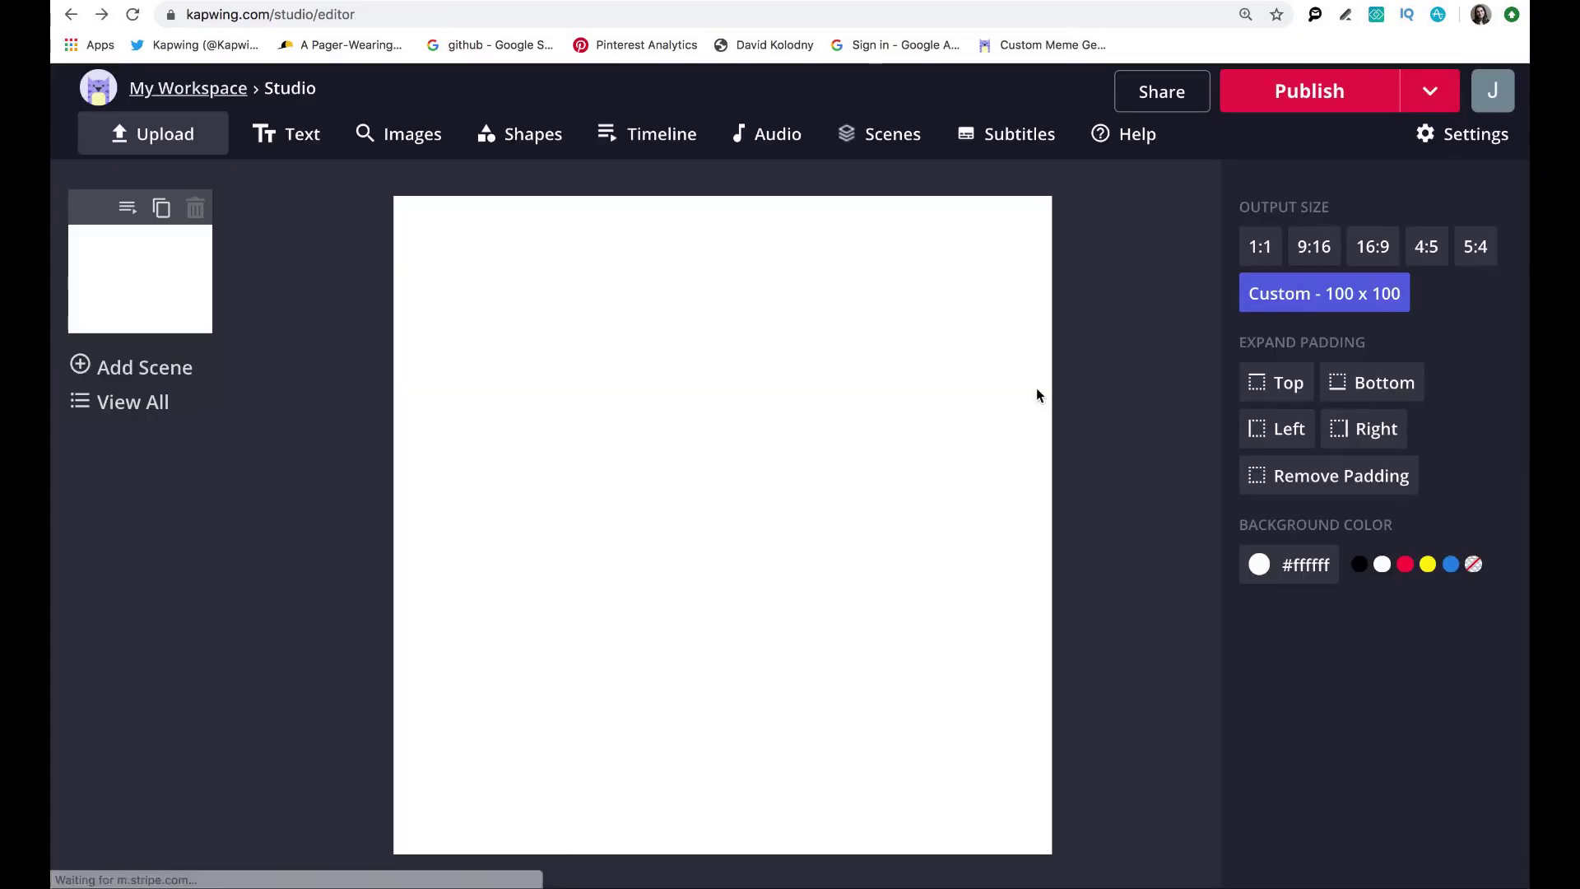
# Set the canvas background colour to No color so it is transparent
pyautogui.click(1473, 565)
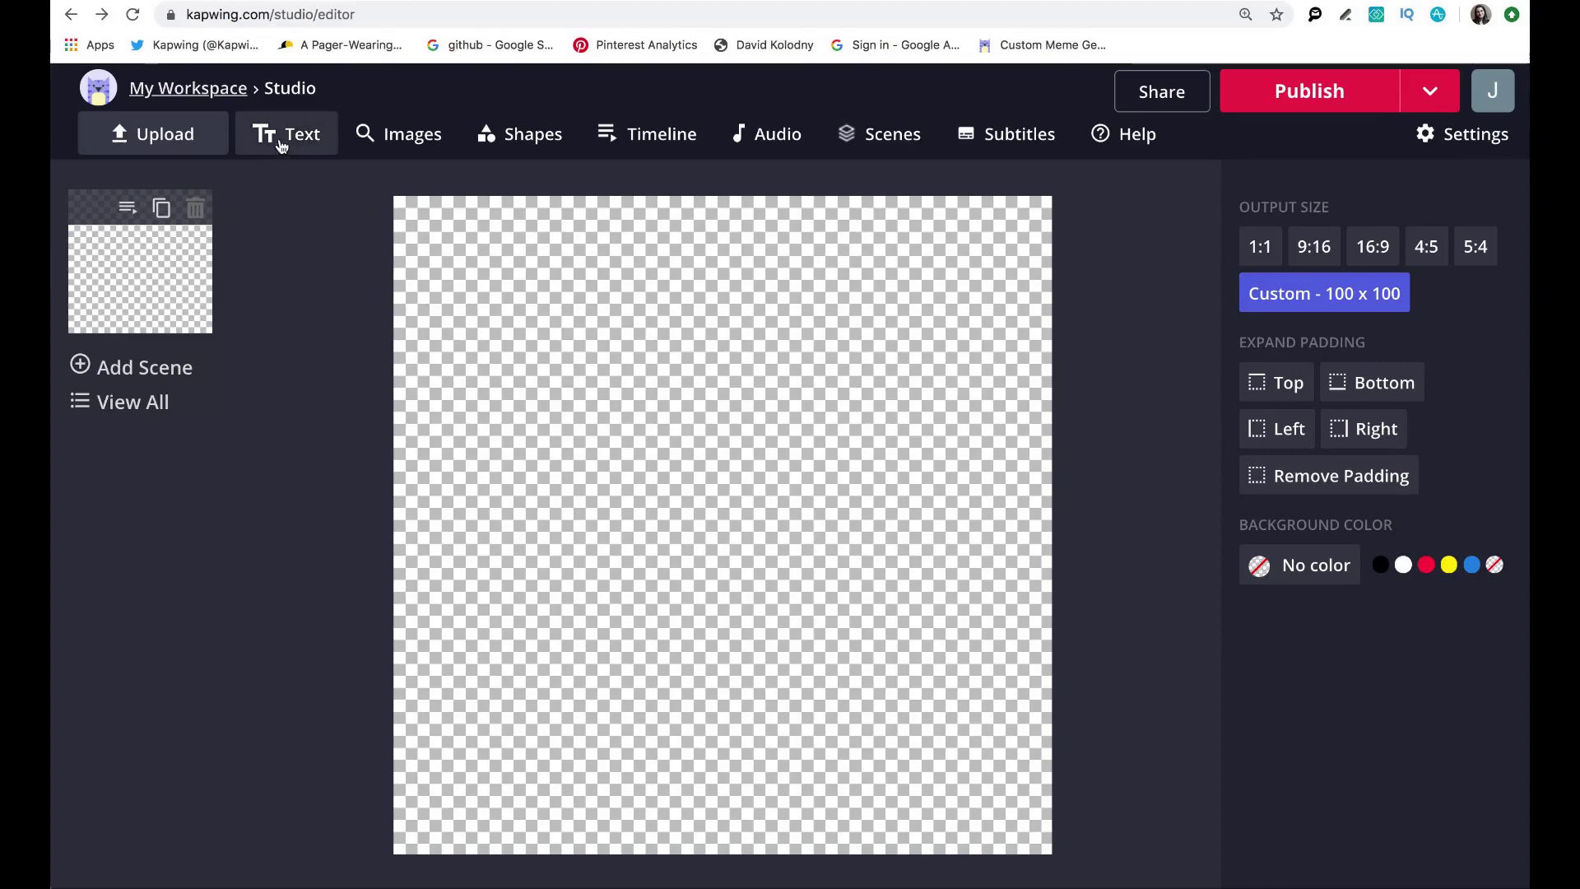
# Add a Sample text layer, enlarge it, and move it near the canvas bottom
pyautogui.click(290, 136)
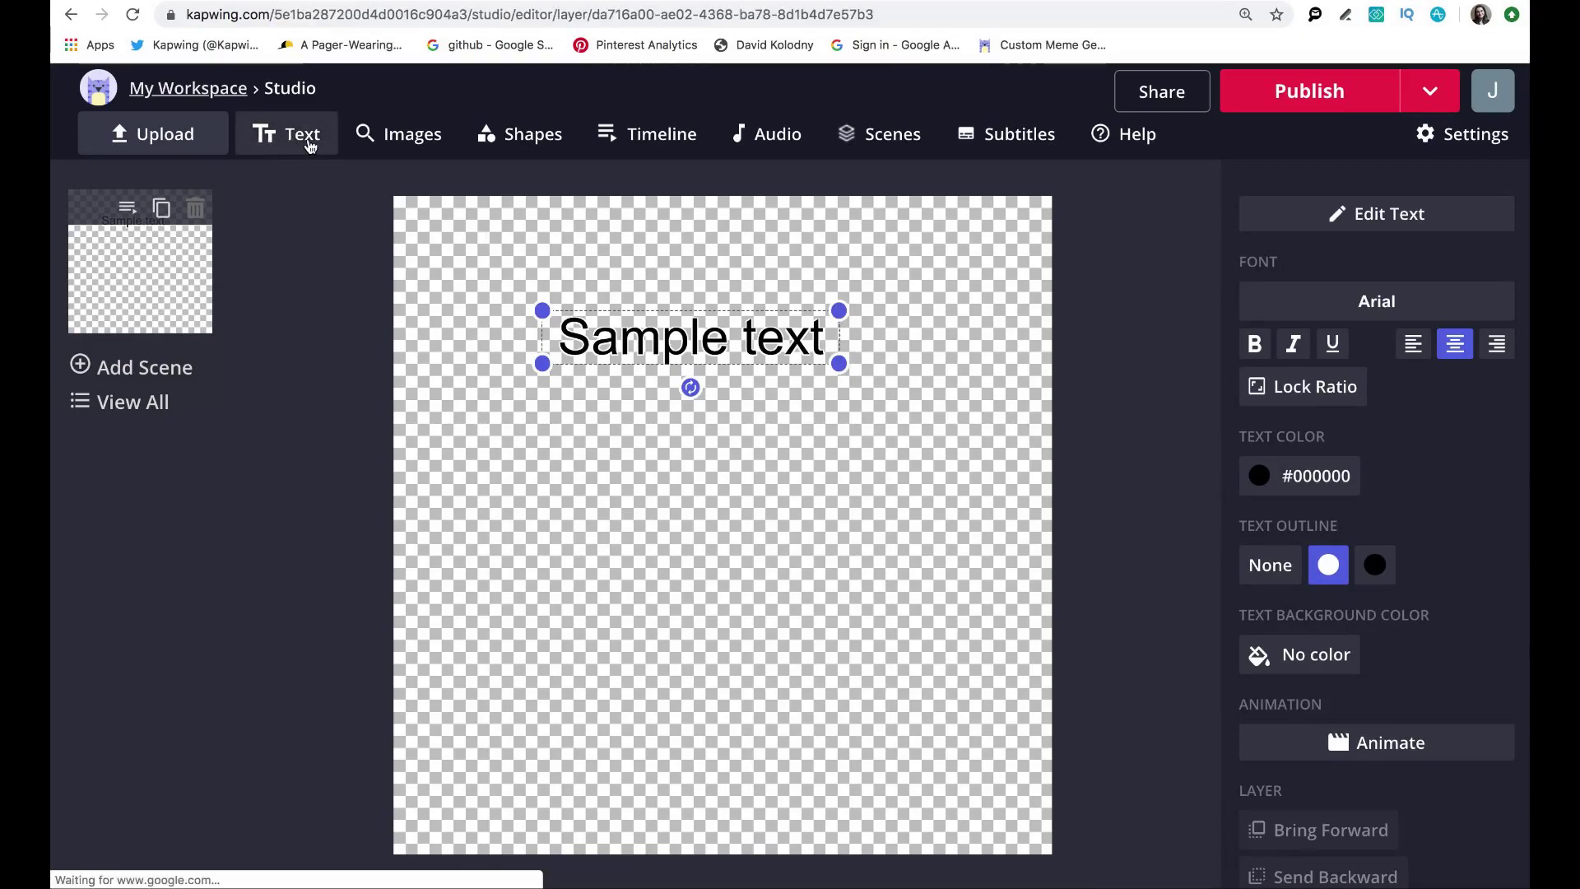
pyautogui.moveTo(662, 331); pyautogui.dragTo(622, 474)
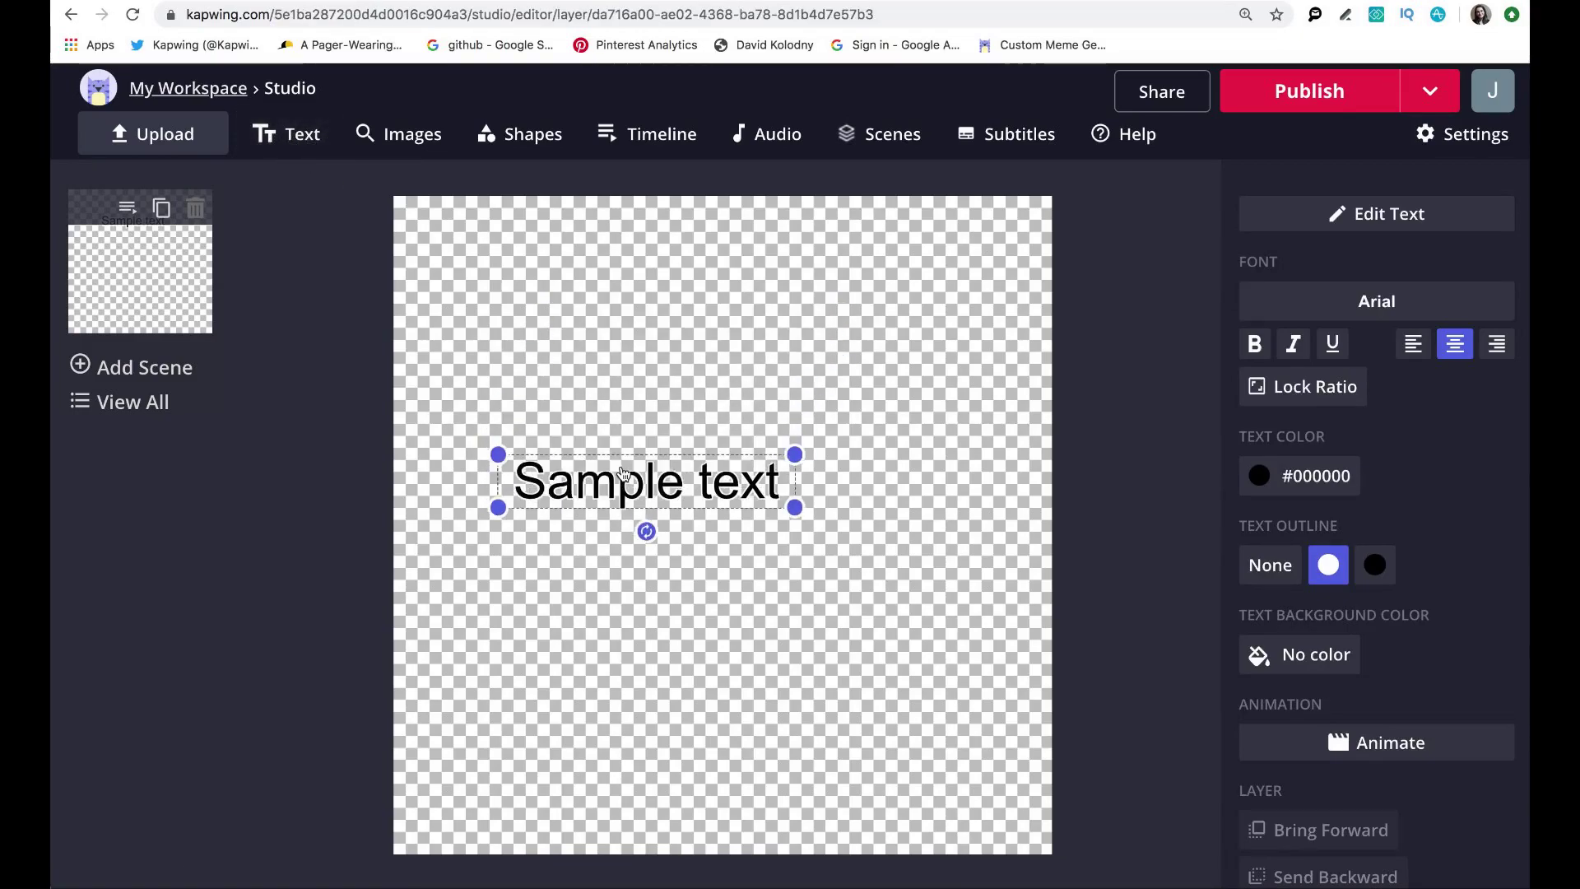
pyautogui.moveTo(795, 508); pyautogui.dragTo(1004, 551)
pyautogui.moveTo(941, 508); pyautogui.dragTo(914, 712)
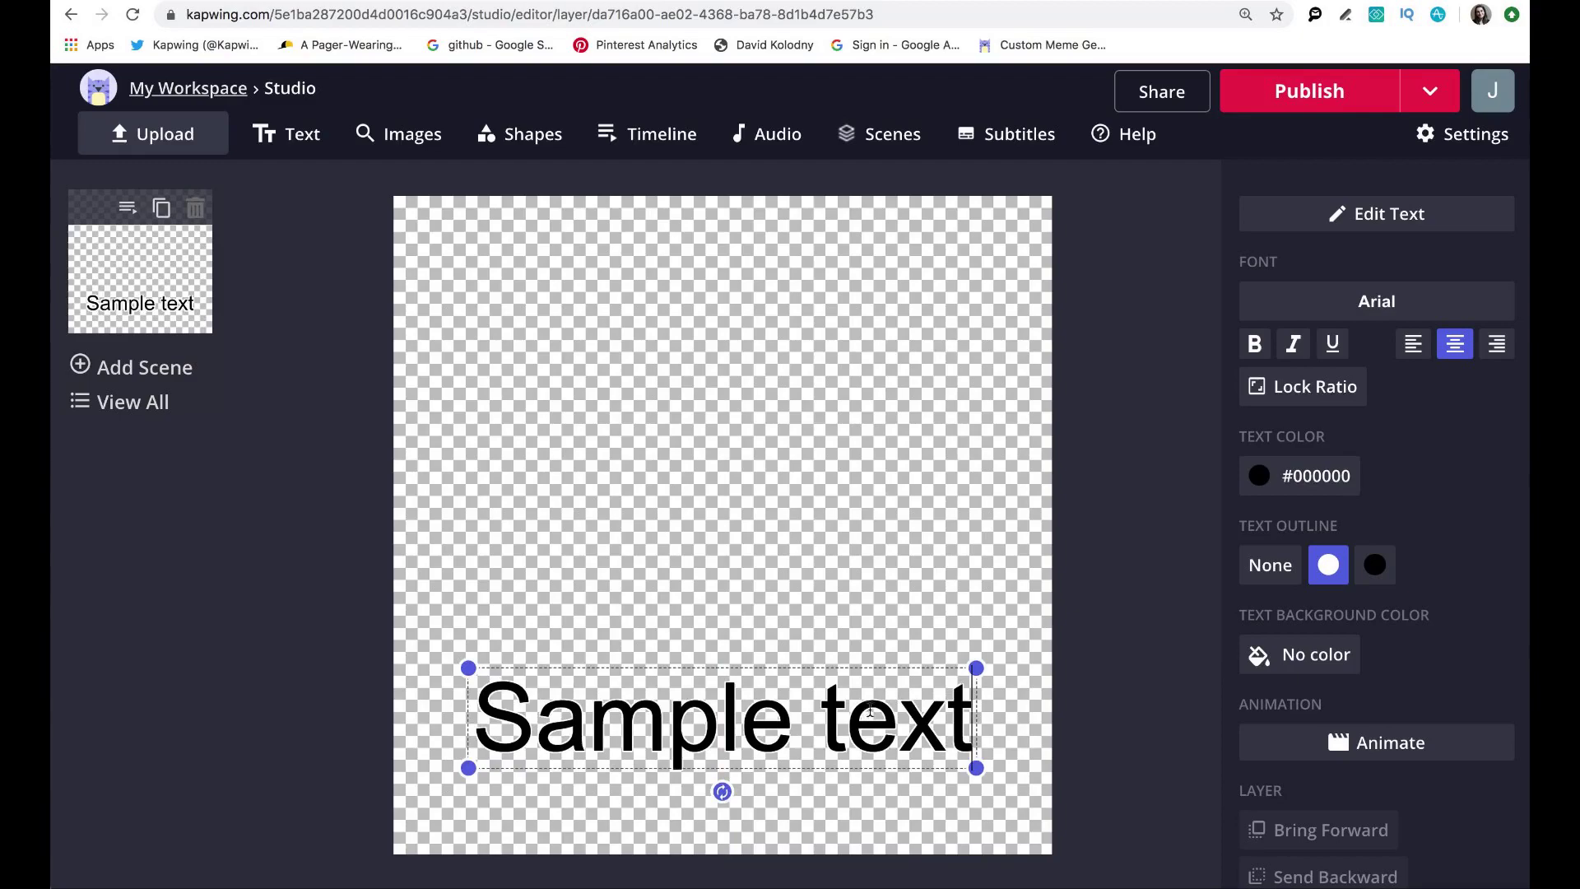
pyautogui.click(1024, 729)
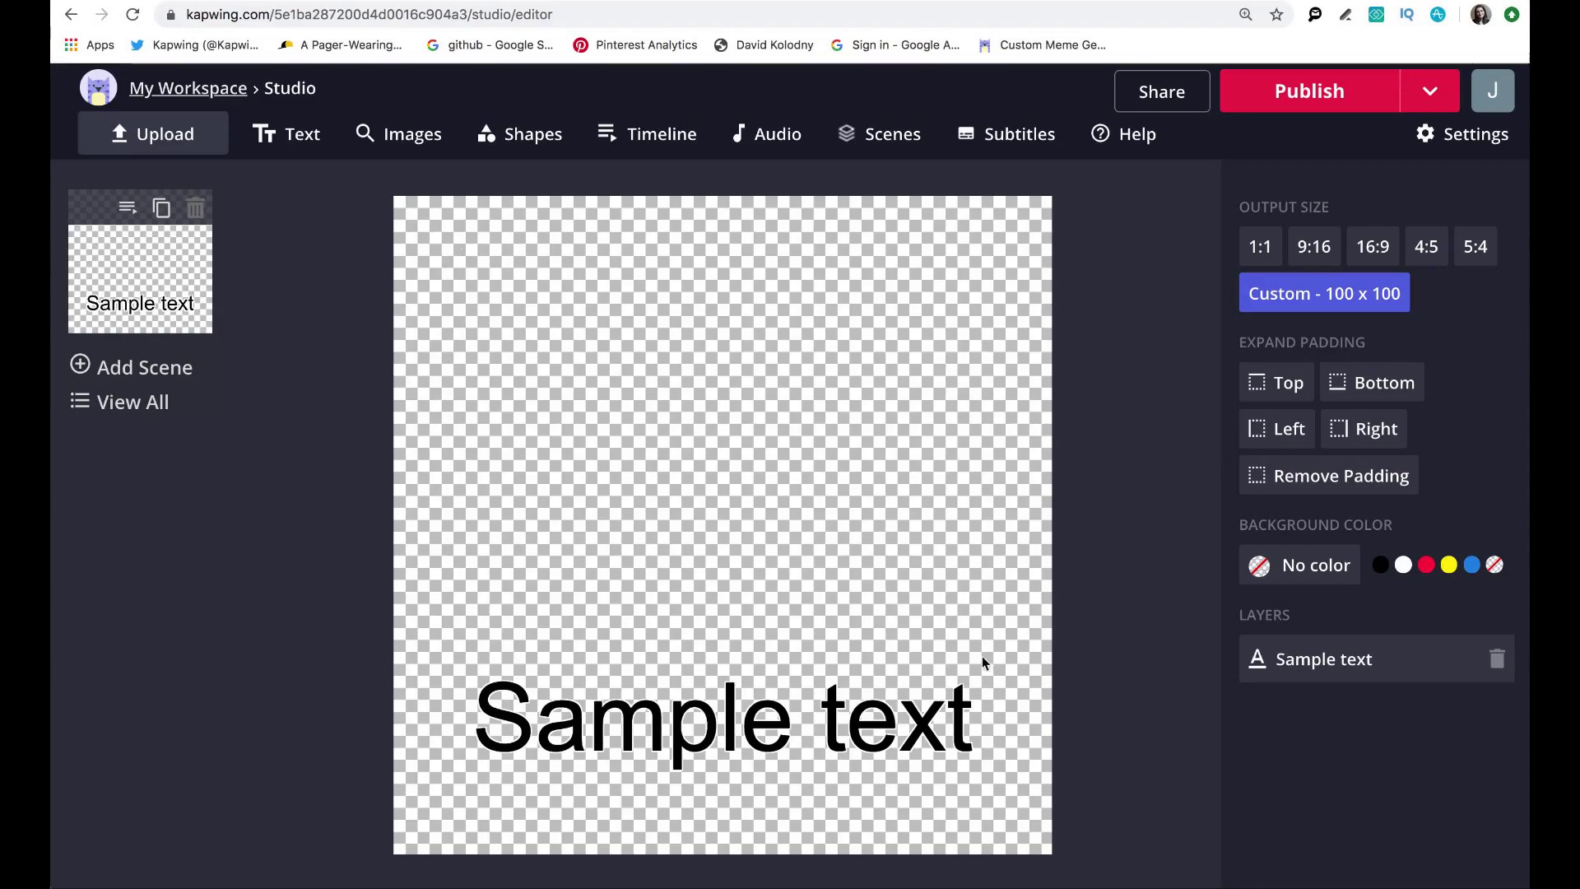
# Replace the sample wording with 'Julia's Bakery'
pyautogui.click(786, 728)
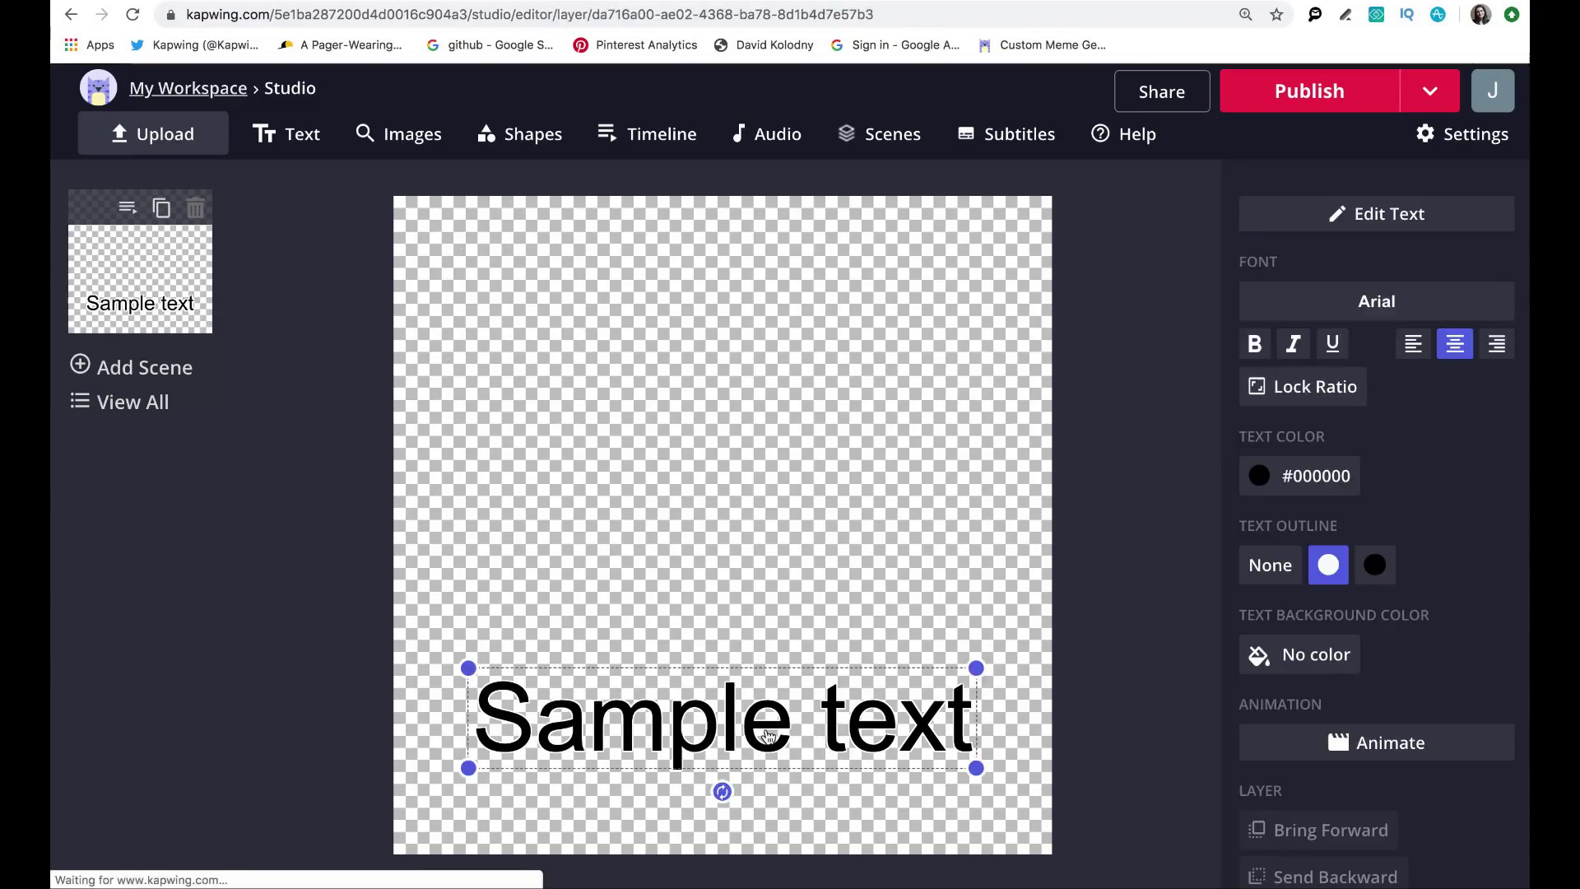
pyautogui.tripleClick(817, 730)
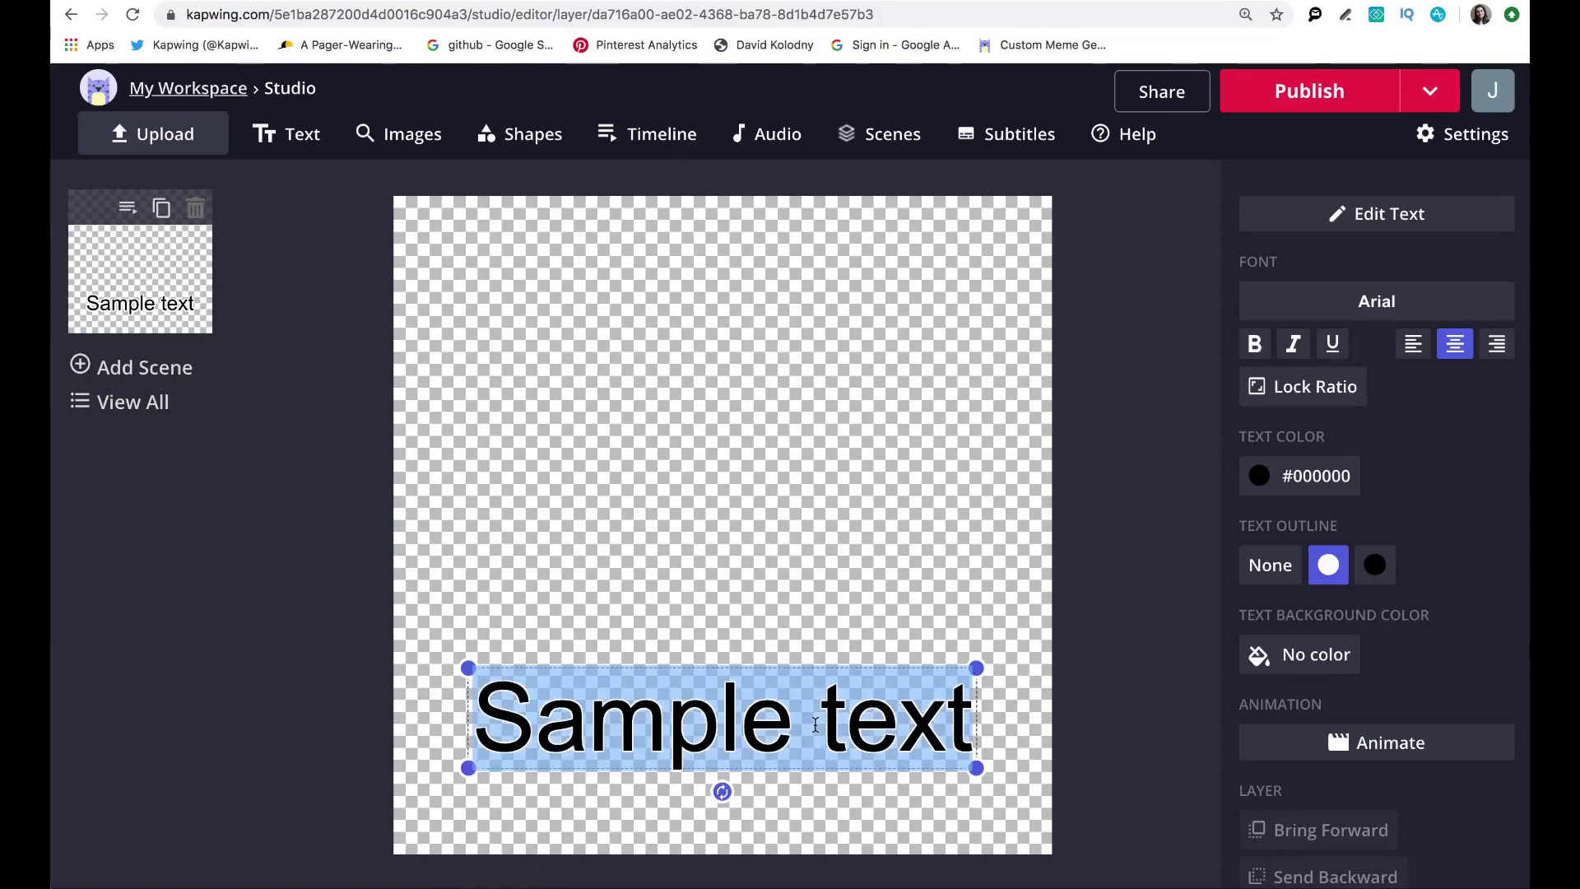
pyautogui.write('Julia')
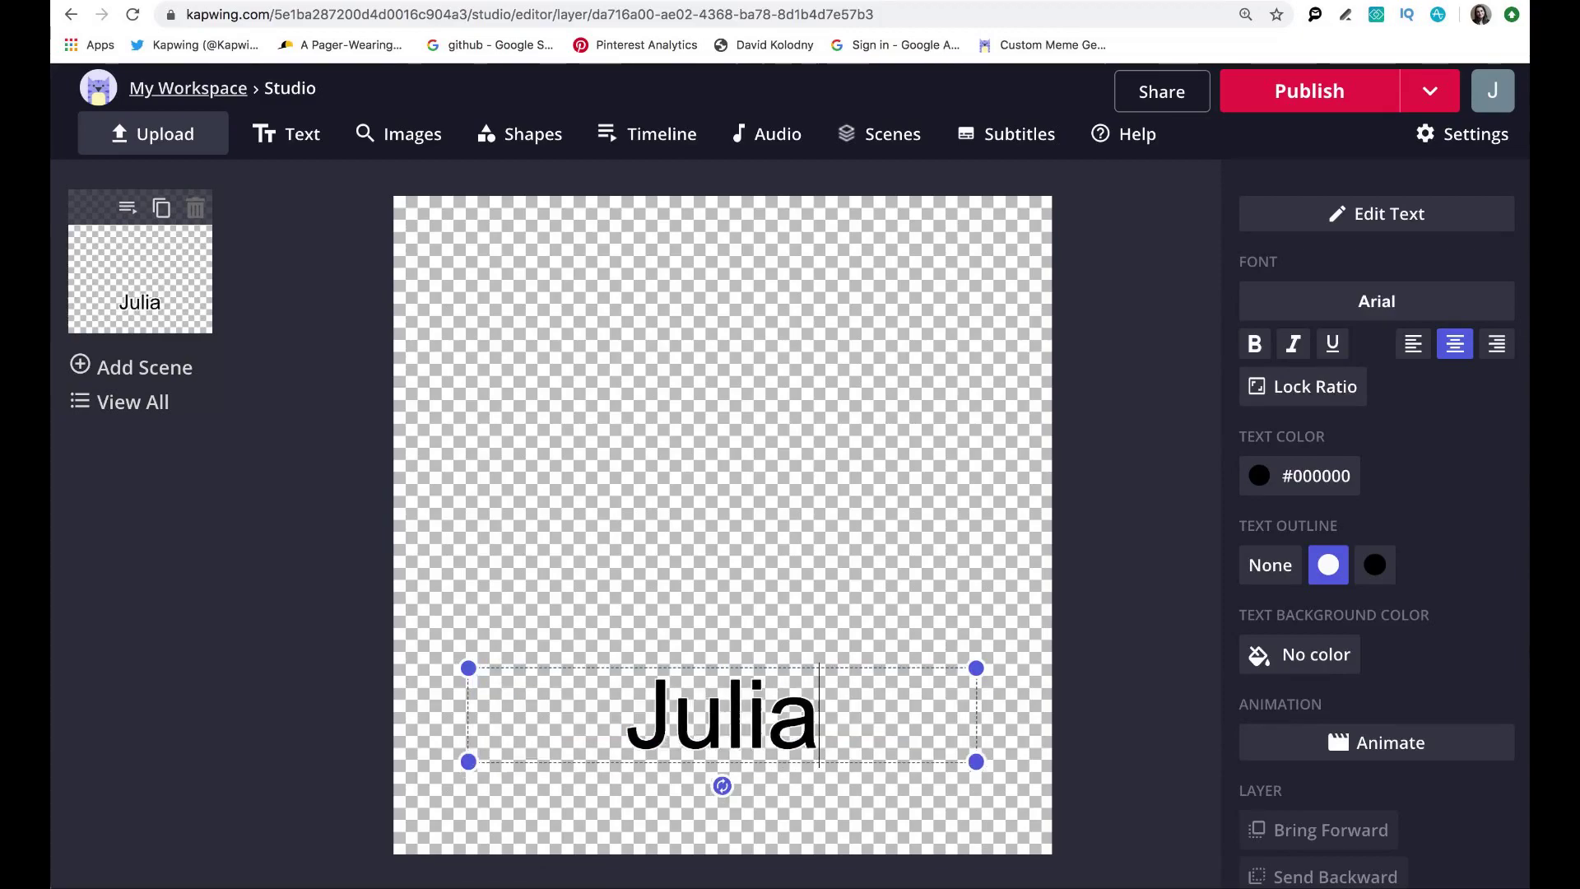
pyautogui.write("'s Baker")
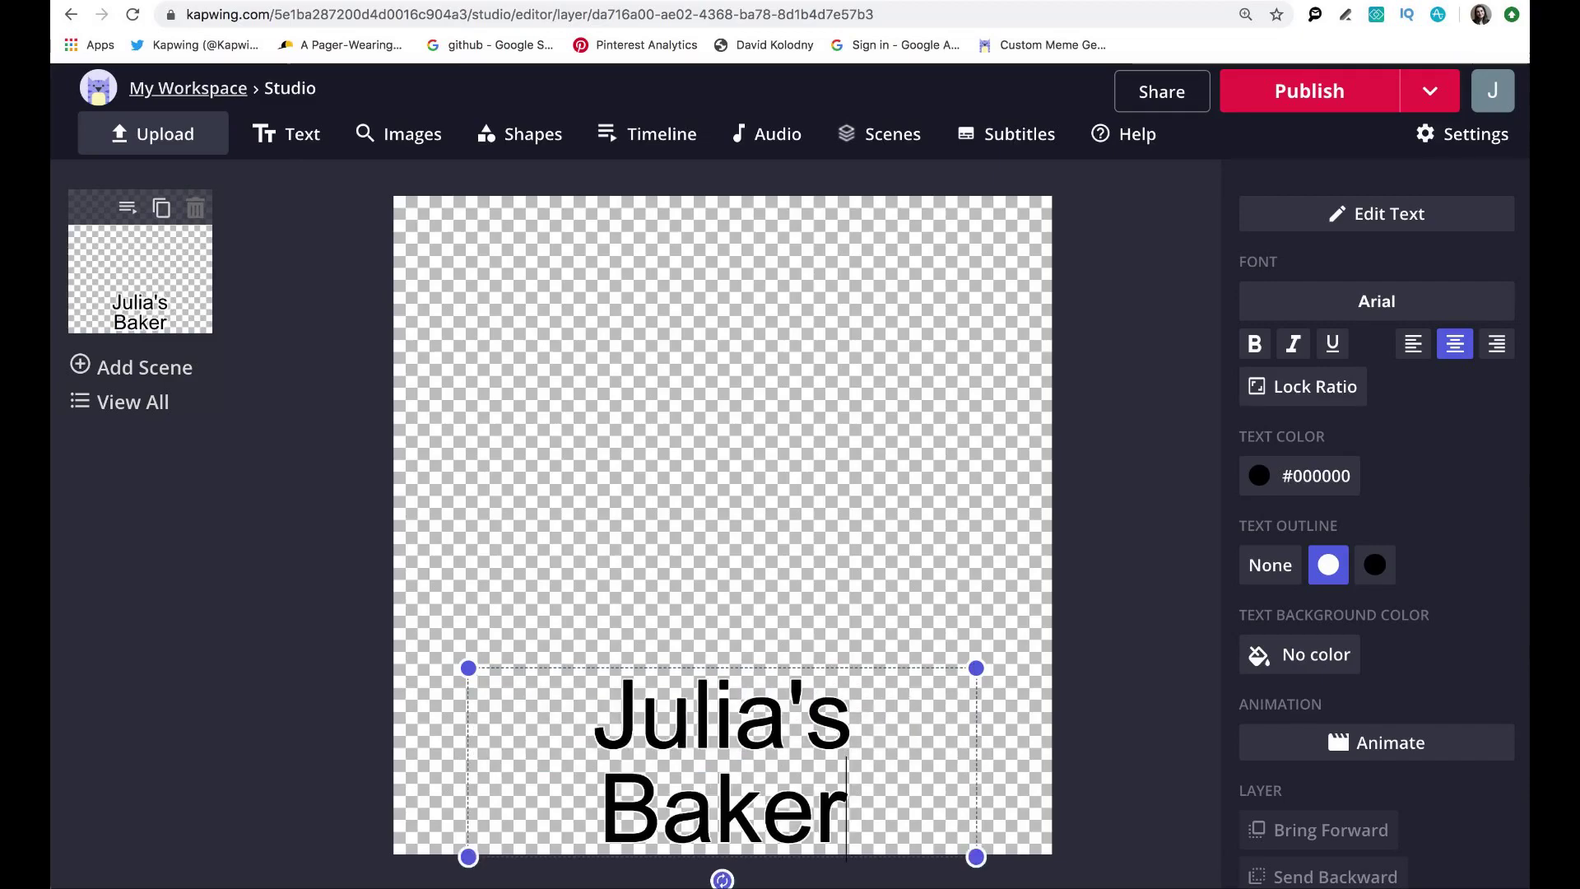
pyautogui.write('t')
pyautogui.press('BackSpace')
pyautogui.write('y')
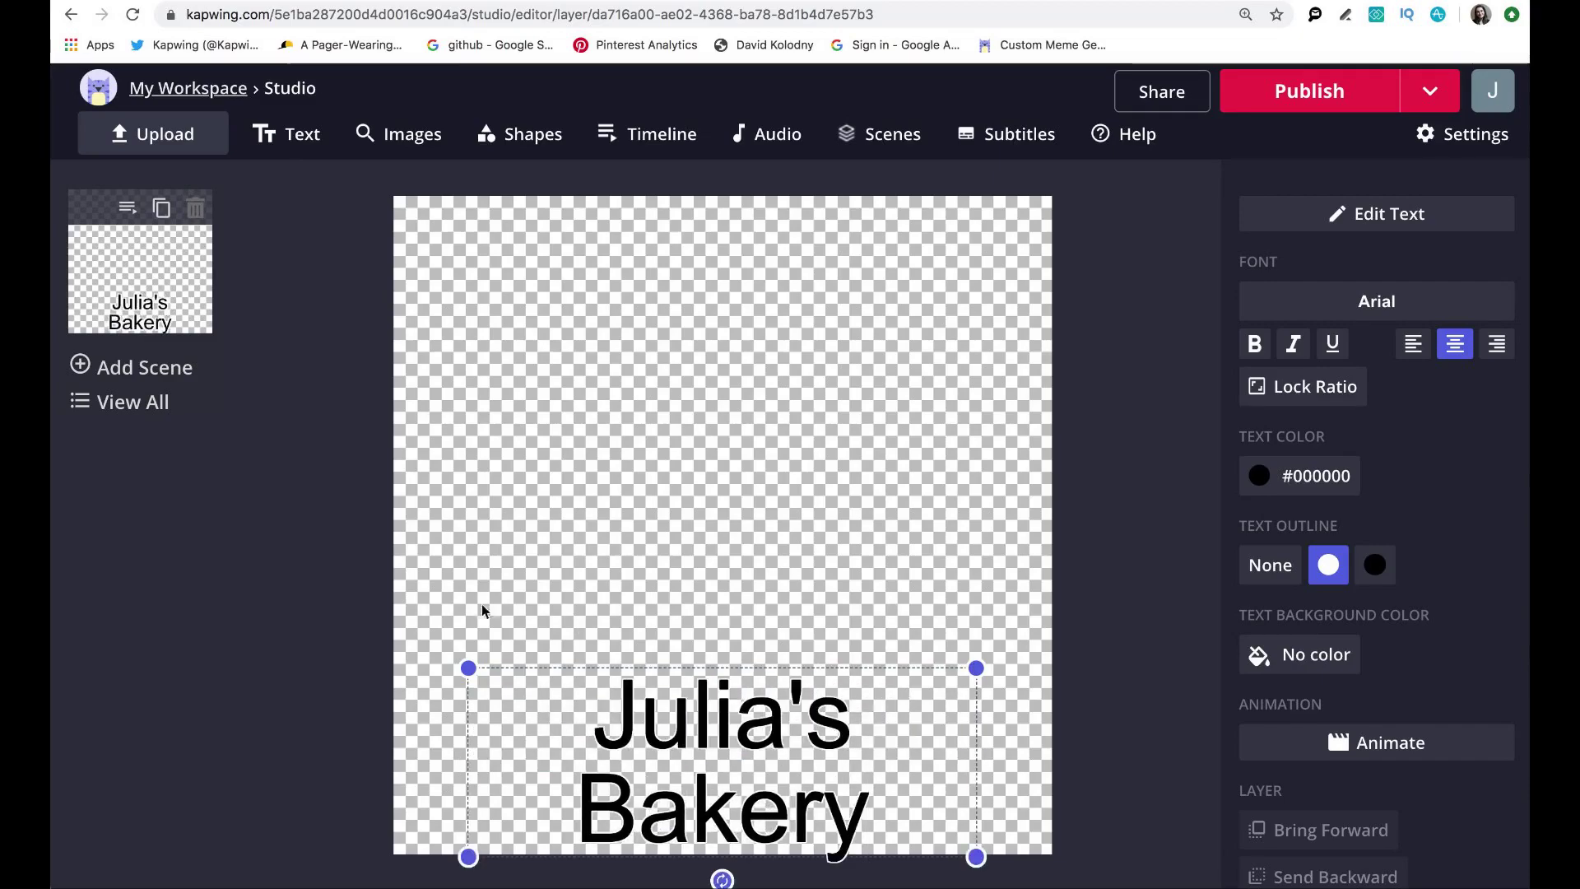
pyautogui.click(483, 611)
# Move and enlarge the Julia's Bakery text to span the canvas width along the bottom
pyautogui.click(709, 742)
pyautogui.moveTo(709, 742); pyautogui.dragTo(641, 680)
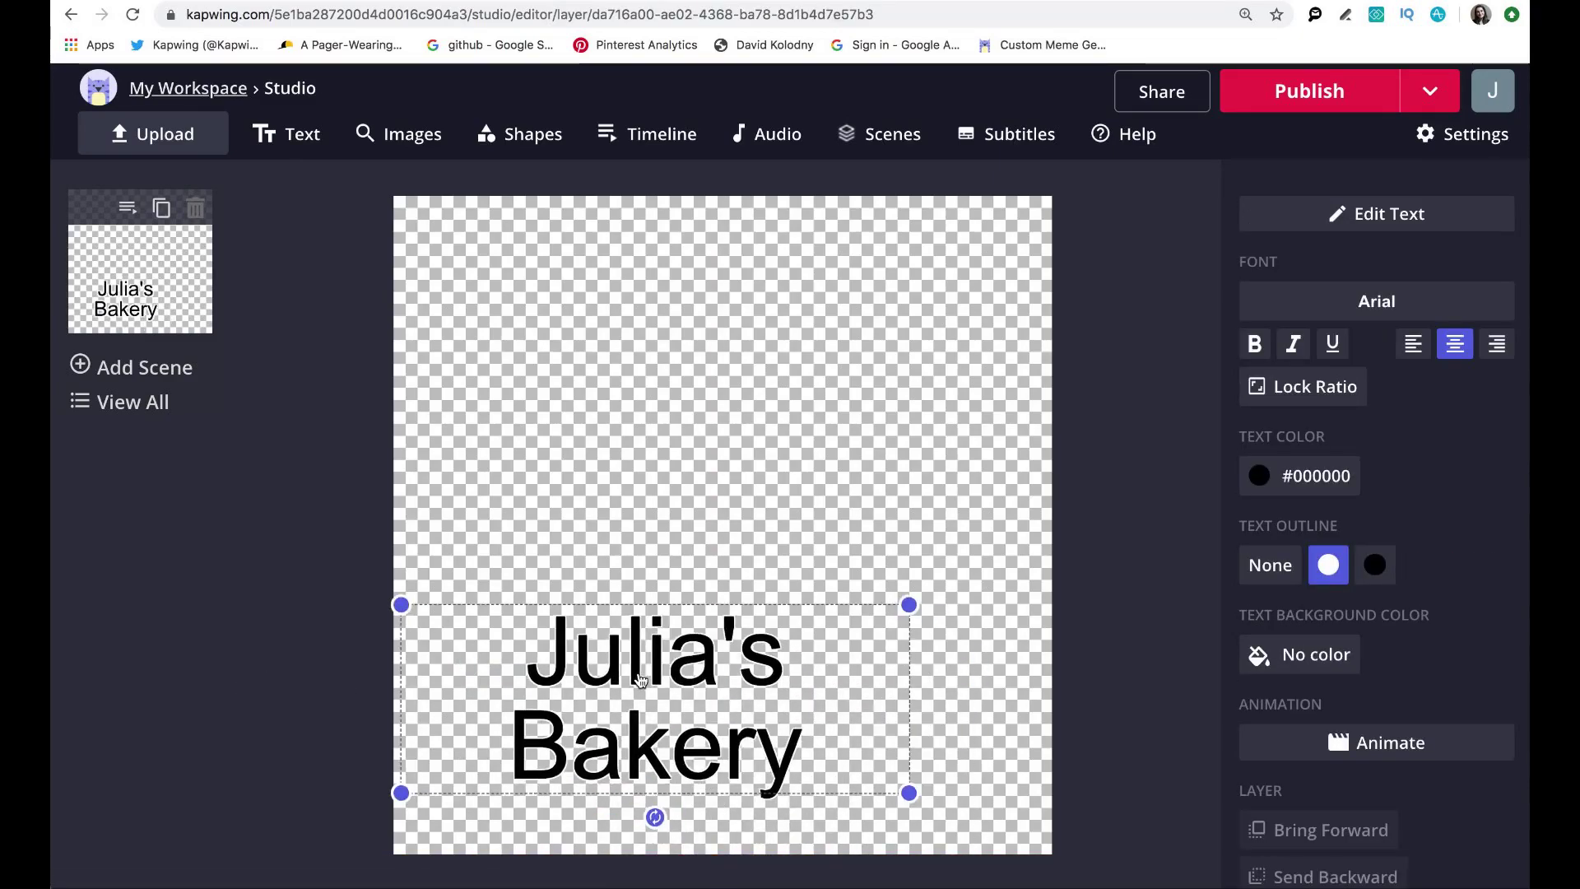
pyautogui.moveTo(908, 793); pyautogui.dragTo(1050, 847)
pyautogui.moveTo(403, 609); pyautogui.dragTo(384, 523)
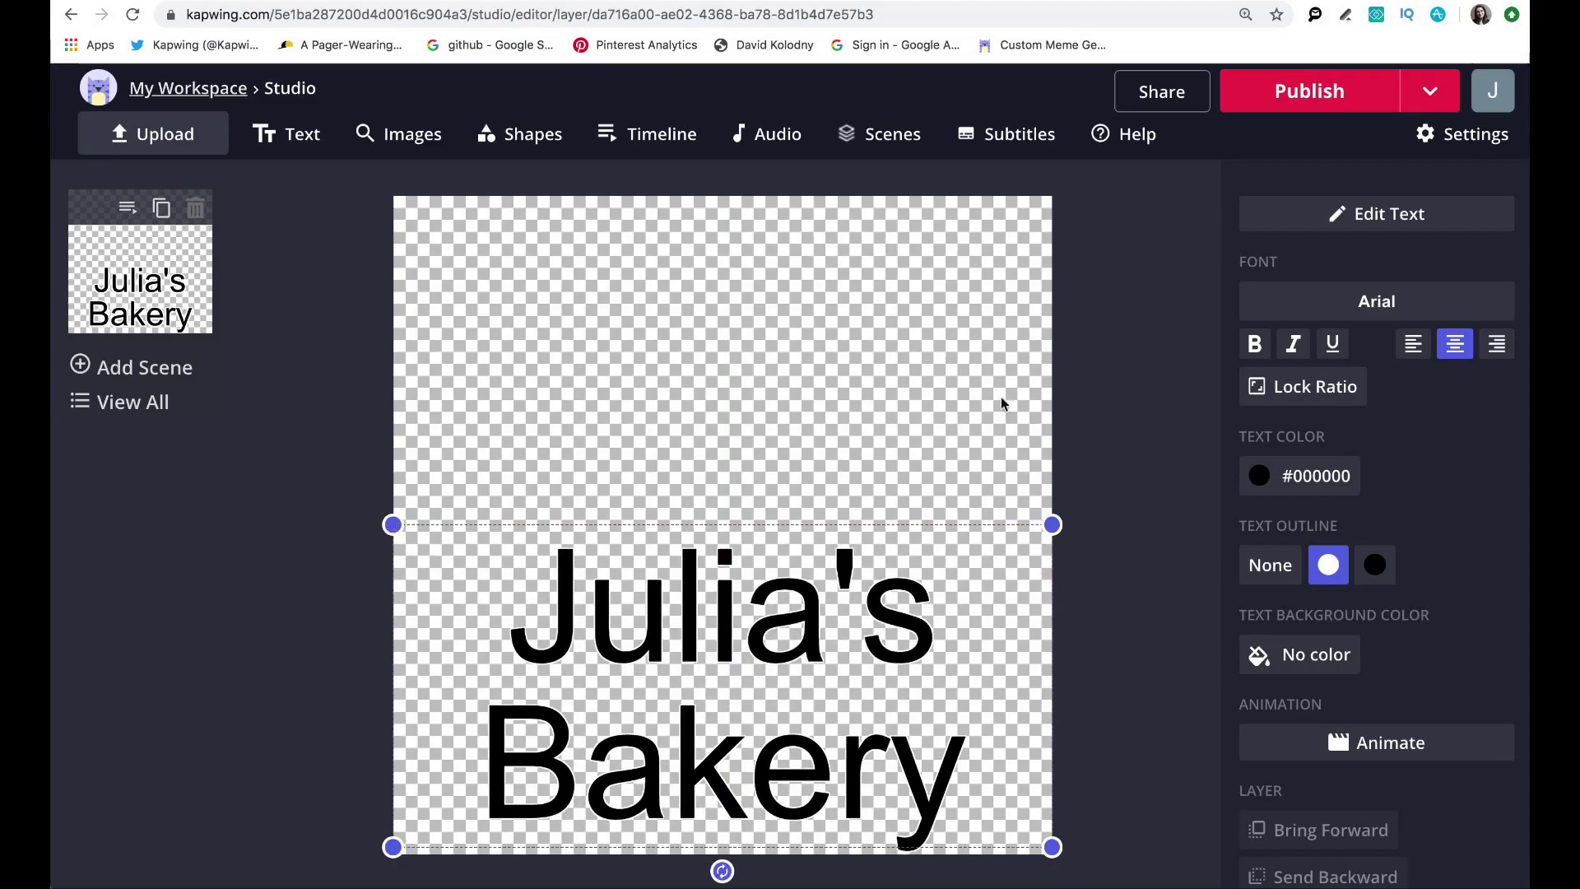
pyautogui.click(1128, 377)
pyautogui.click(776, 649)
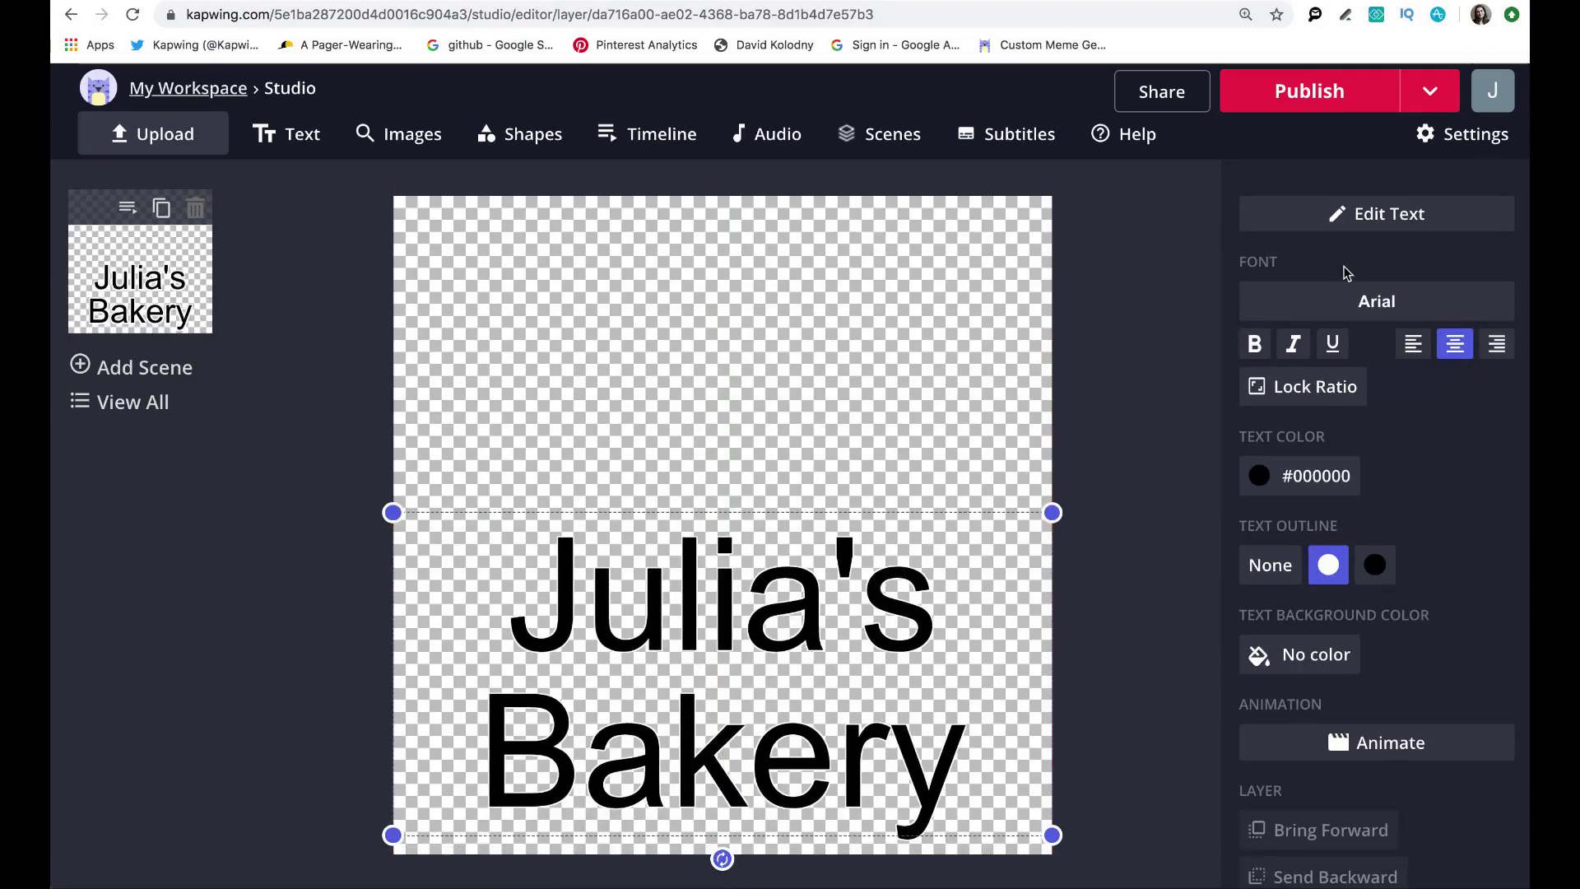
# Sort the fonts A-Z and apply Calligraffitti to the Julia's Bakery text
pyautogui.click(1374, 303)
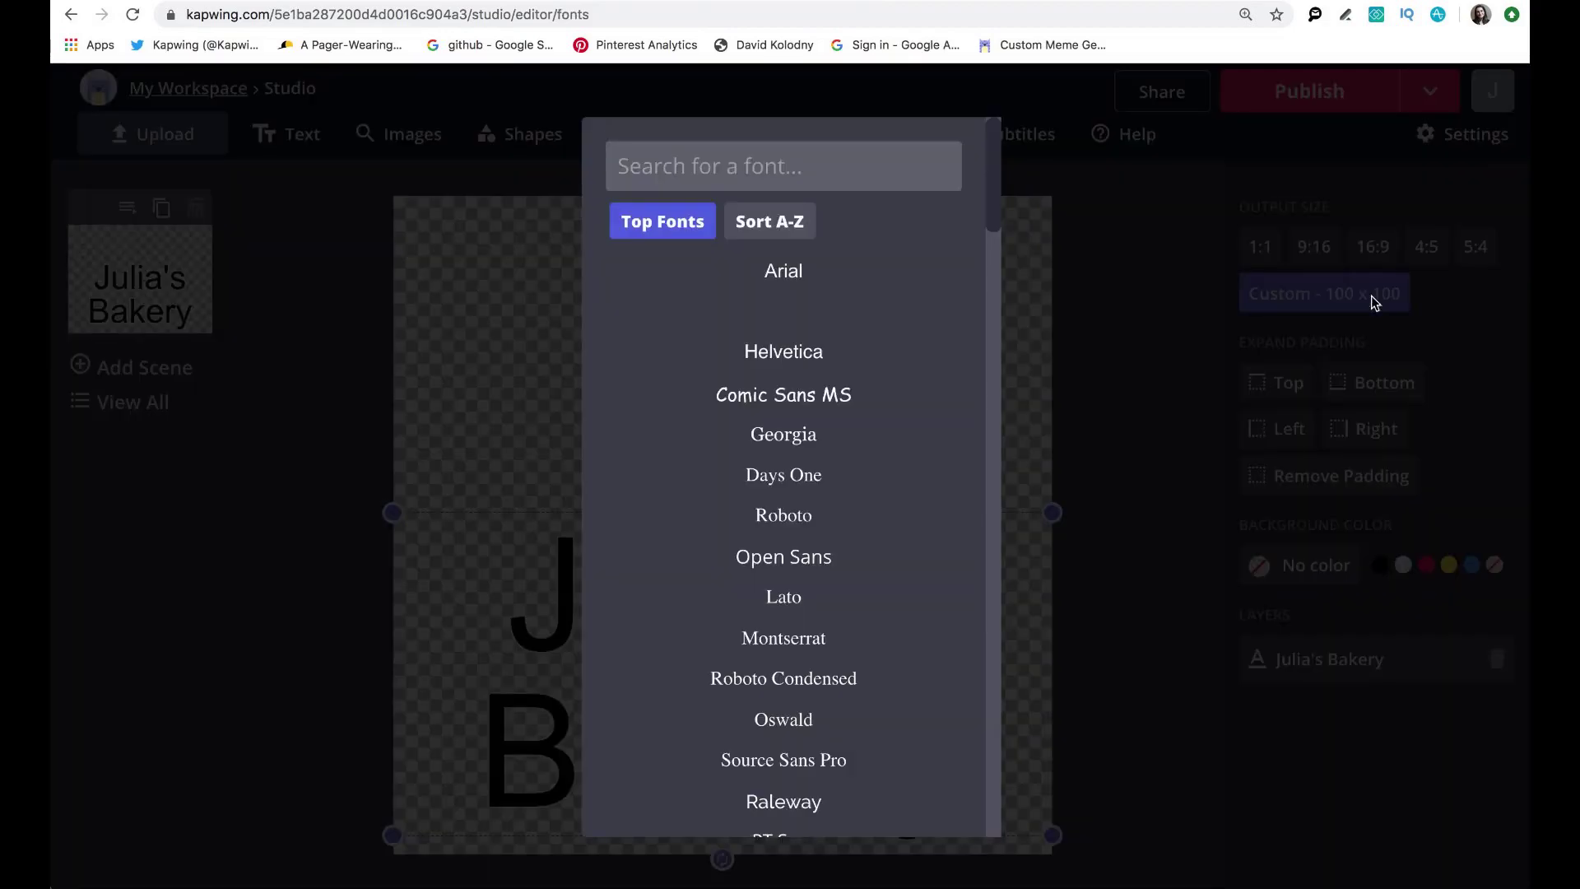
pyautogui.click(786, 221)
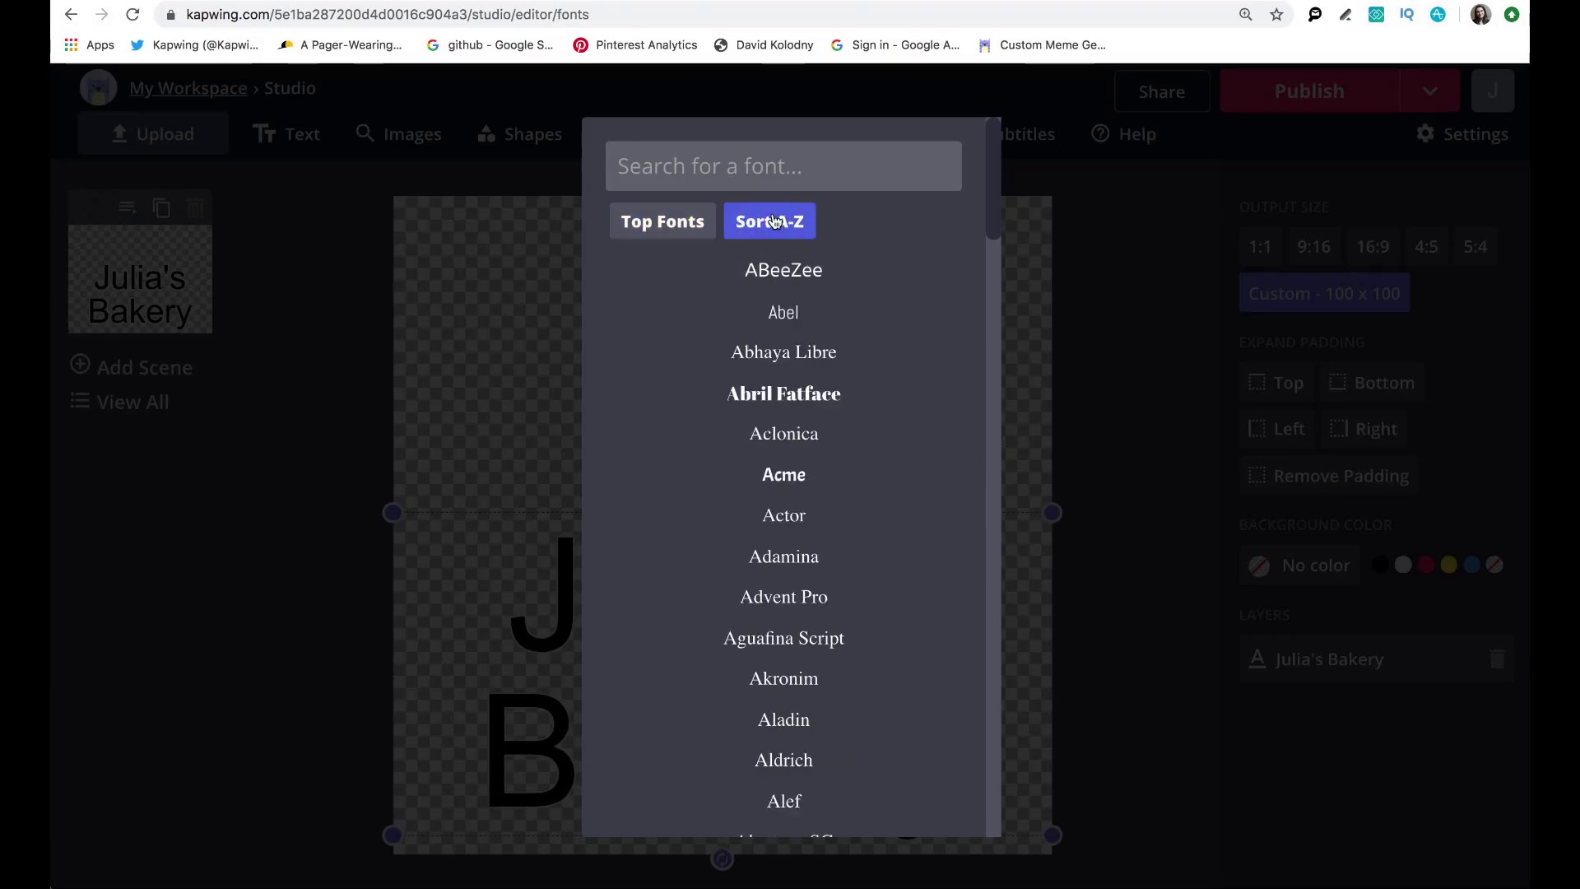
pyautogui.scroll(-1, 796, 354)
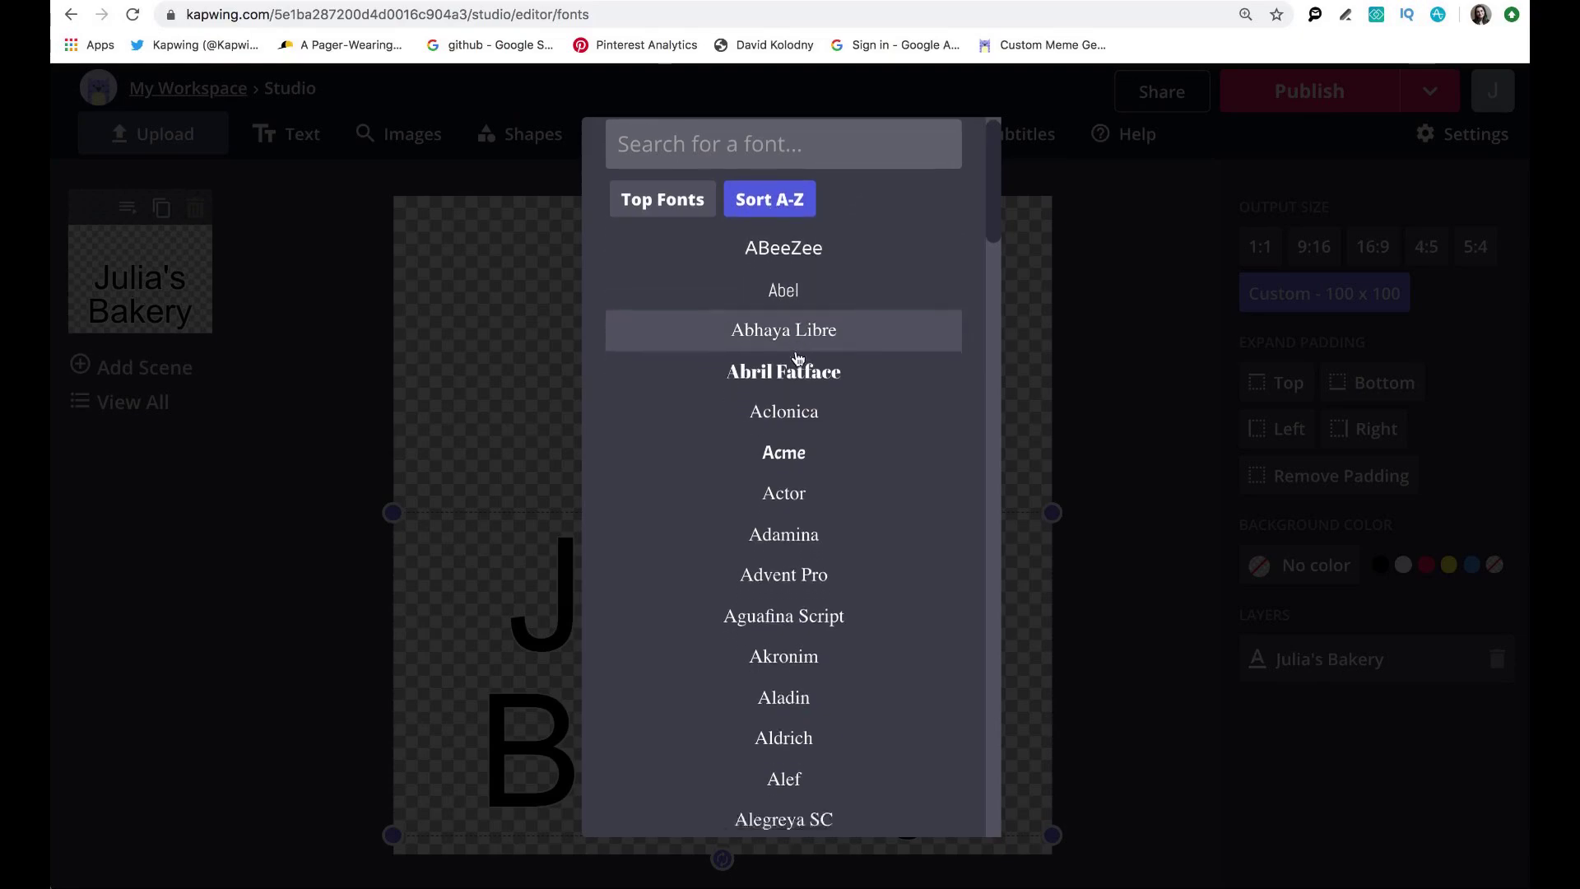
pyautogui.scroll(-3, 796, 356)
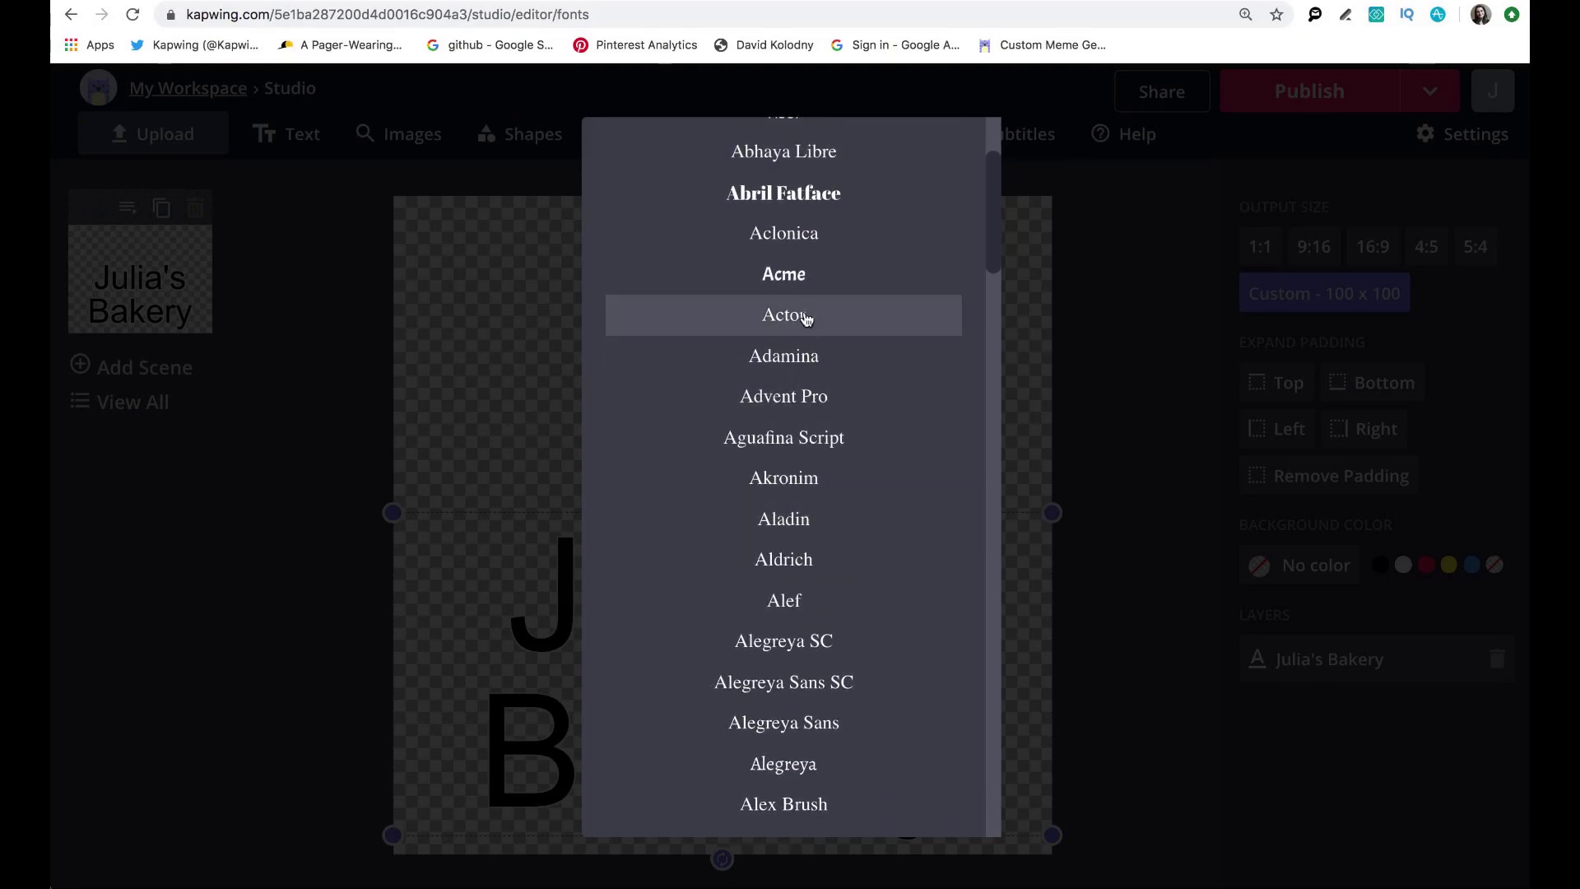
pyautogui.scroll(-10, 798, 599)
pyautogui.scroll(15, 790, 592)
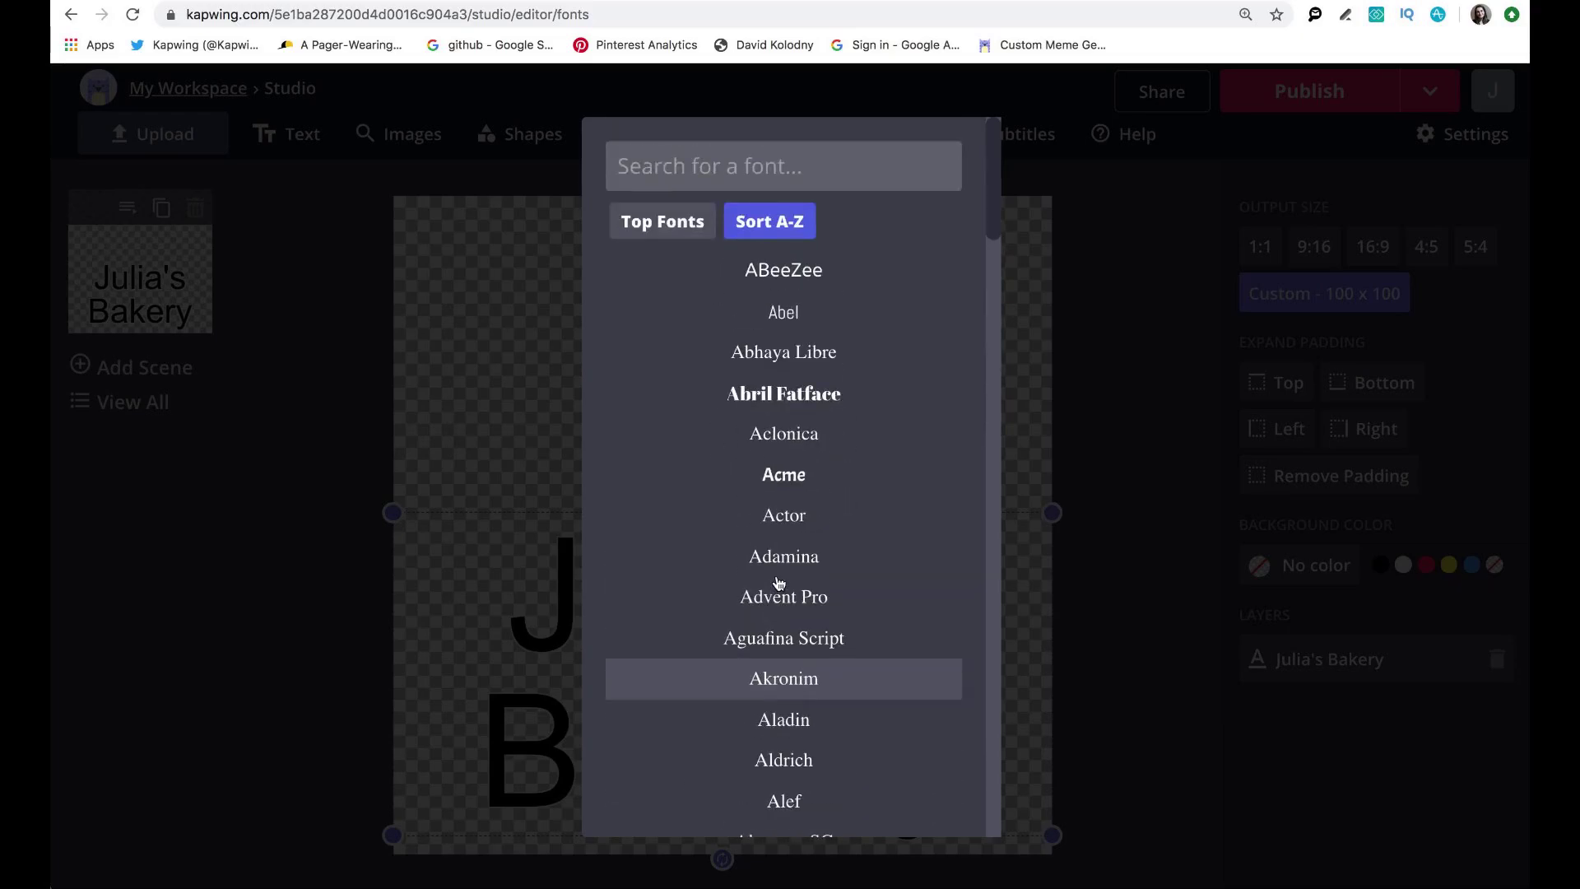
pyautogui.scroll(-15, 798, 535)
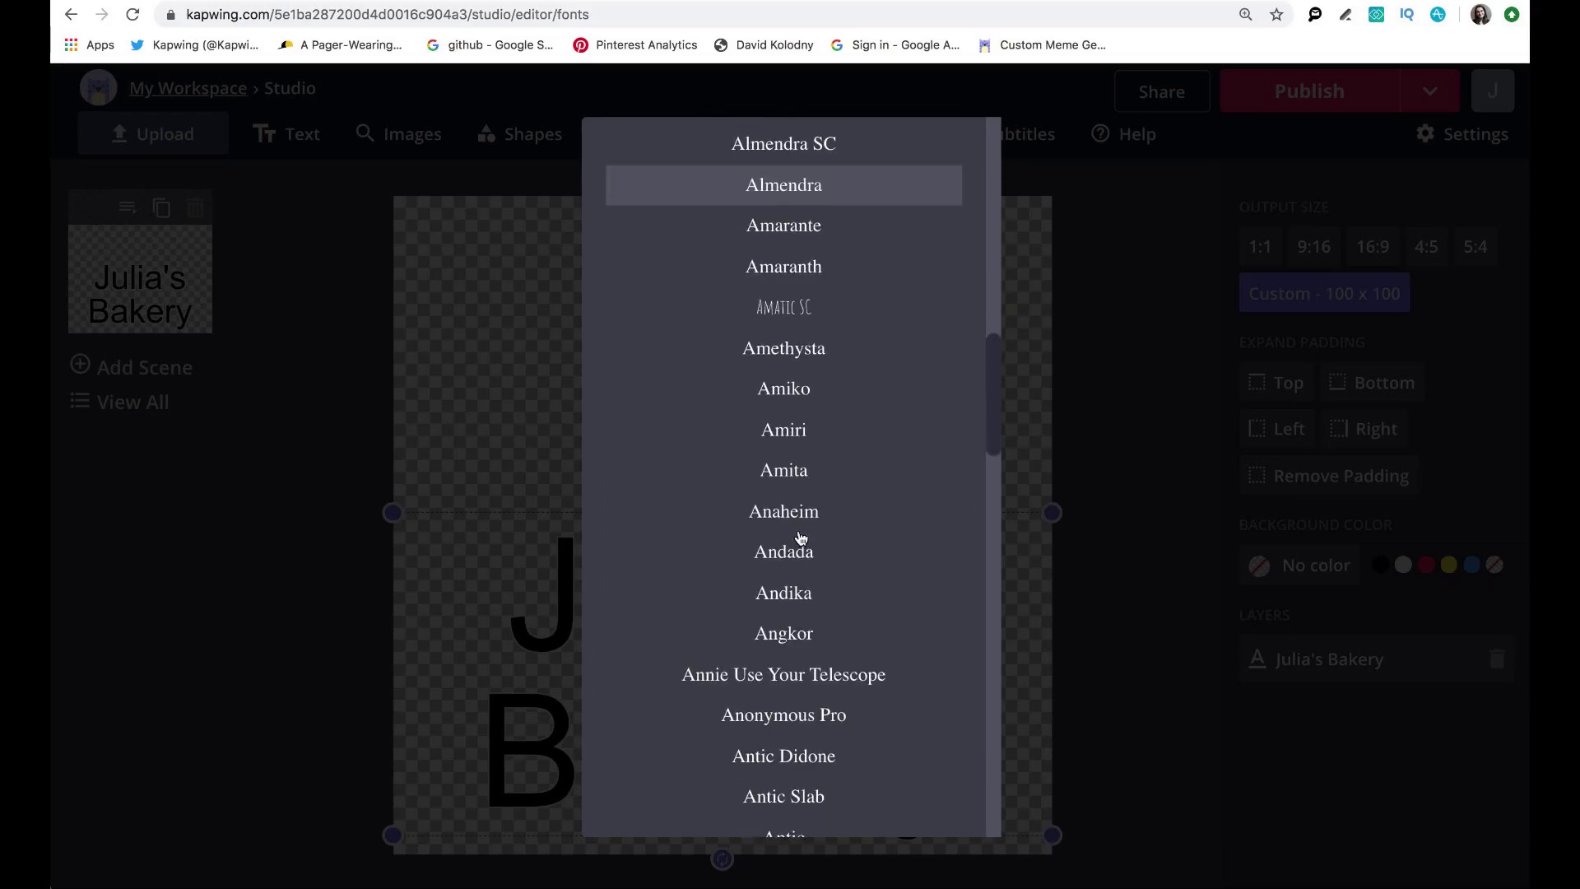
pyautogui.scroll(-20, 800, 538)
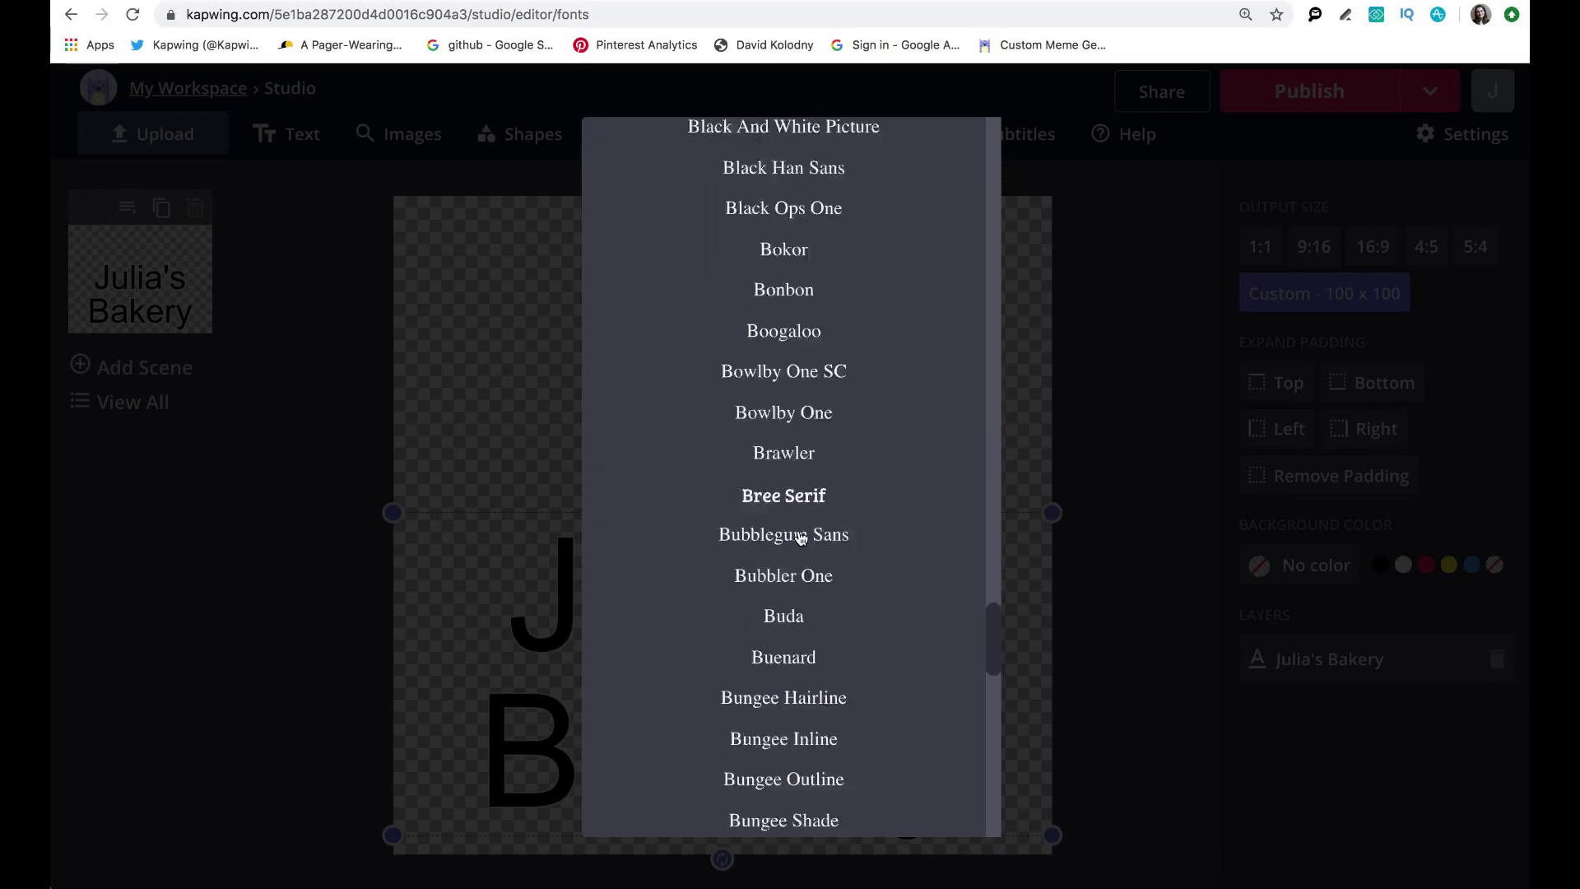
pyautogui.scroll(-20, 801, 538)
pyautogui.scroll(20, 801, 538)
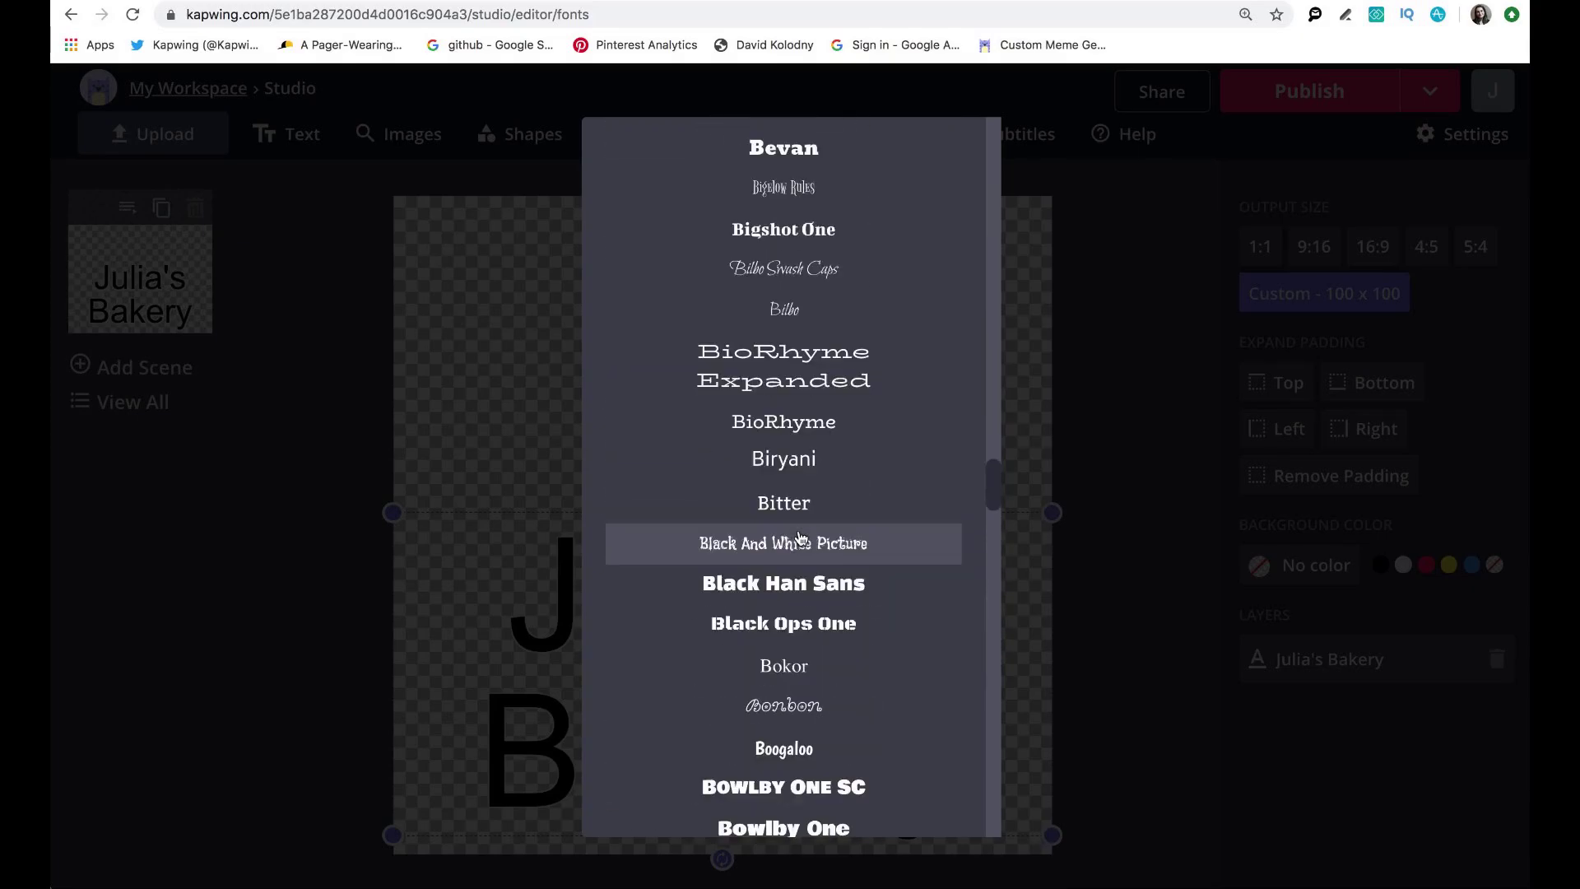
pyautogui.scroll(-1, 800, 538)
pyautogui.scroll(20, 800, 539)
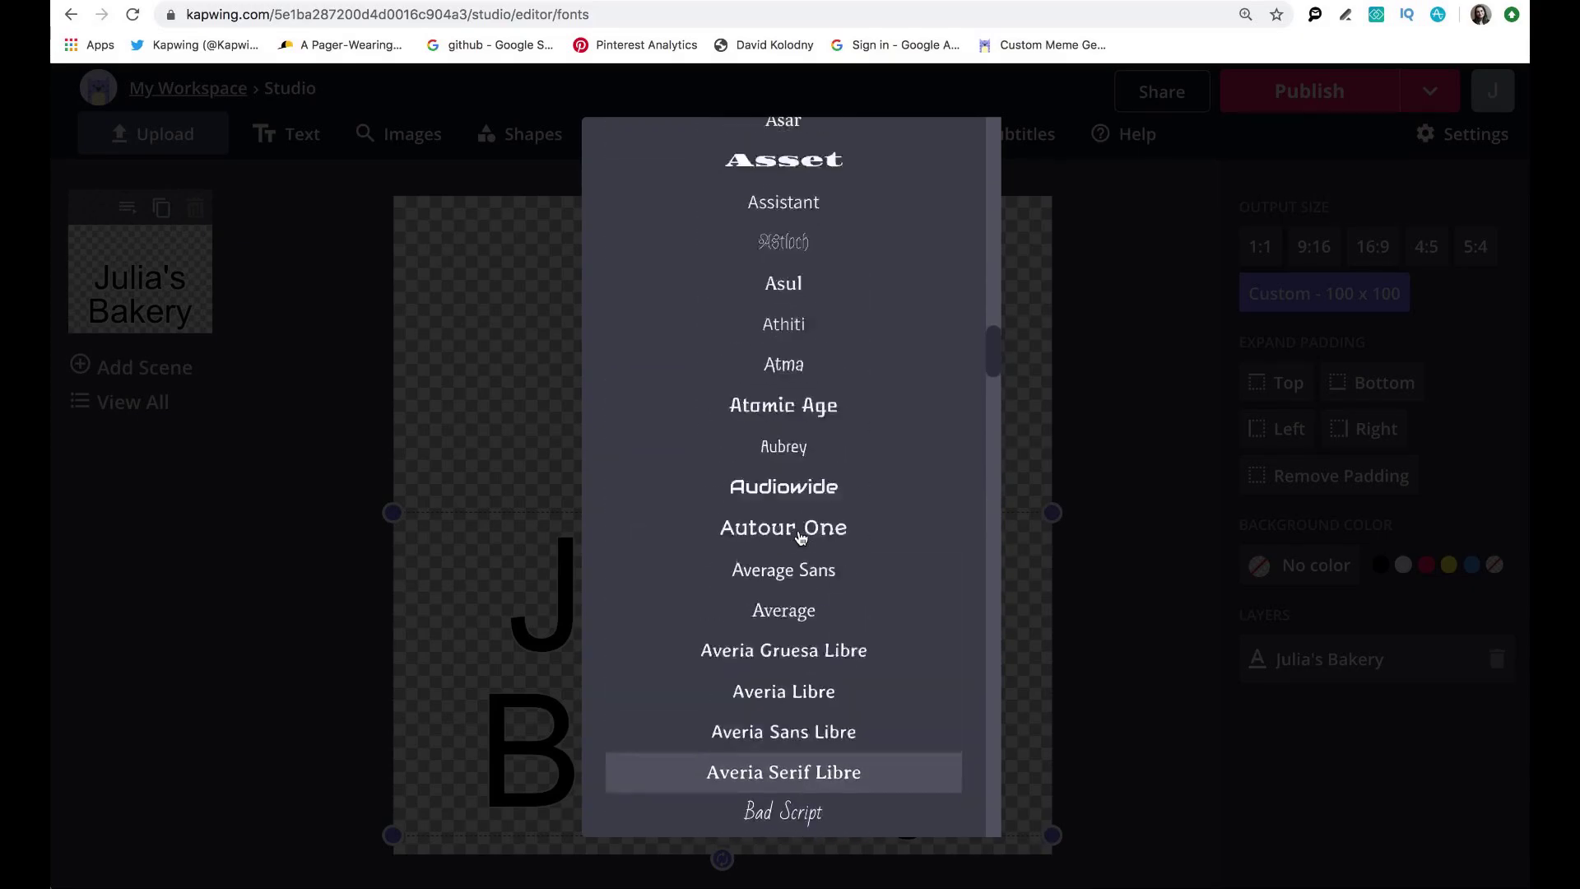
pyautogui.scroll(15, 801, 538)
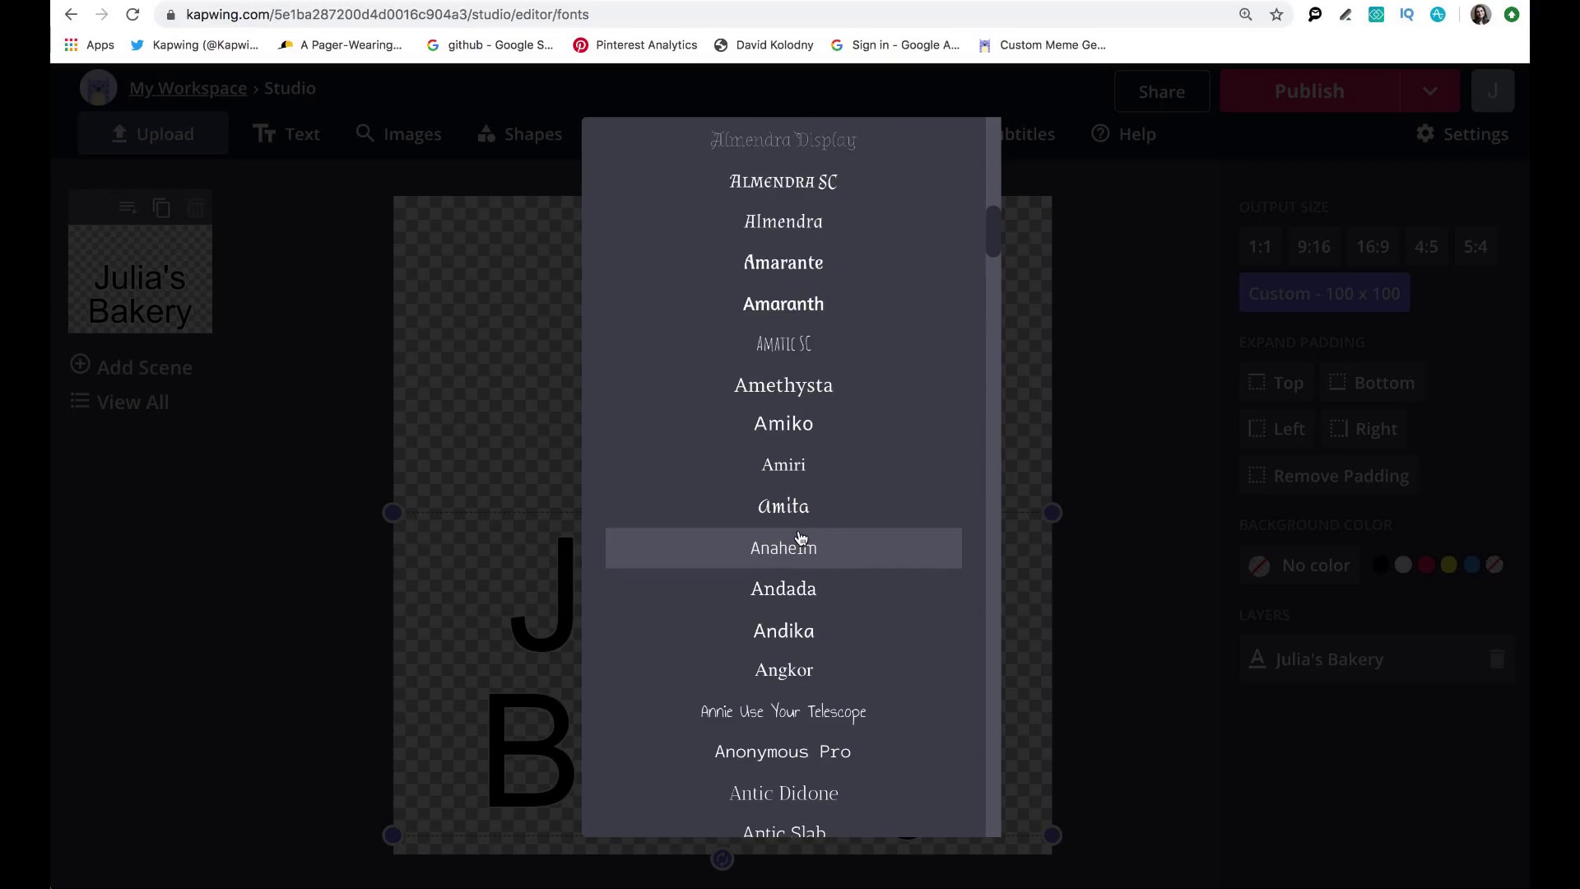
pyautogui.scroll(-10, 801, 538)
pyautogui.scroll(20, 801, 538)
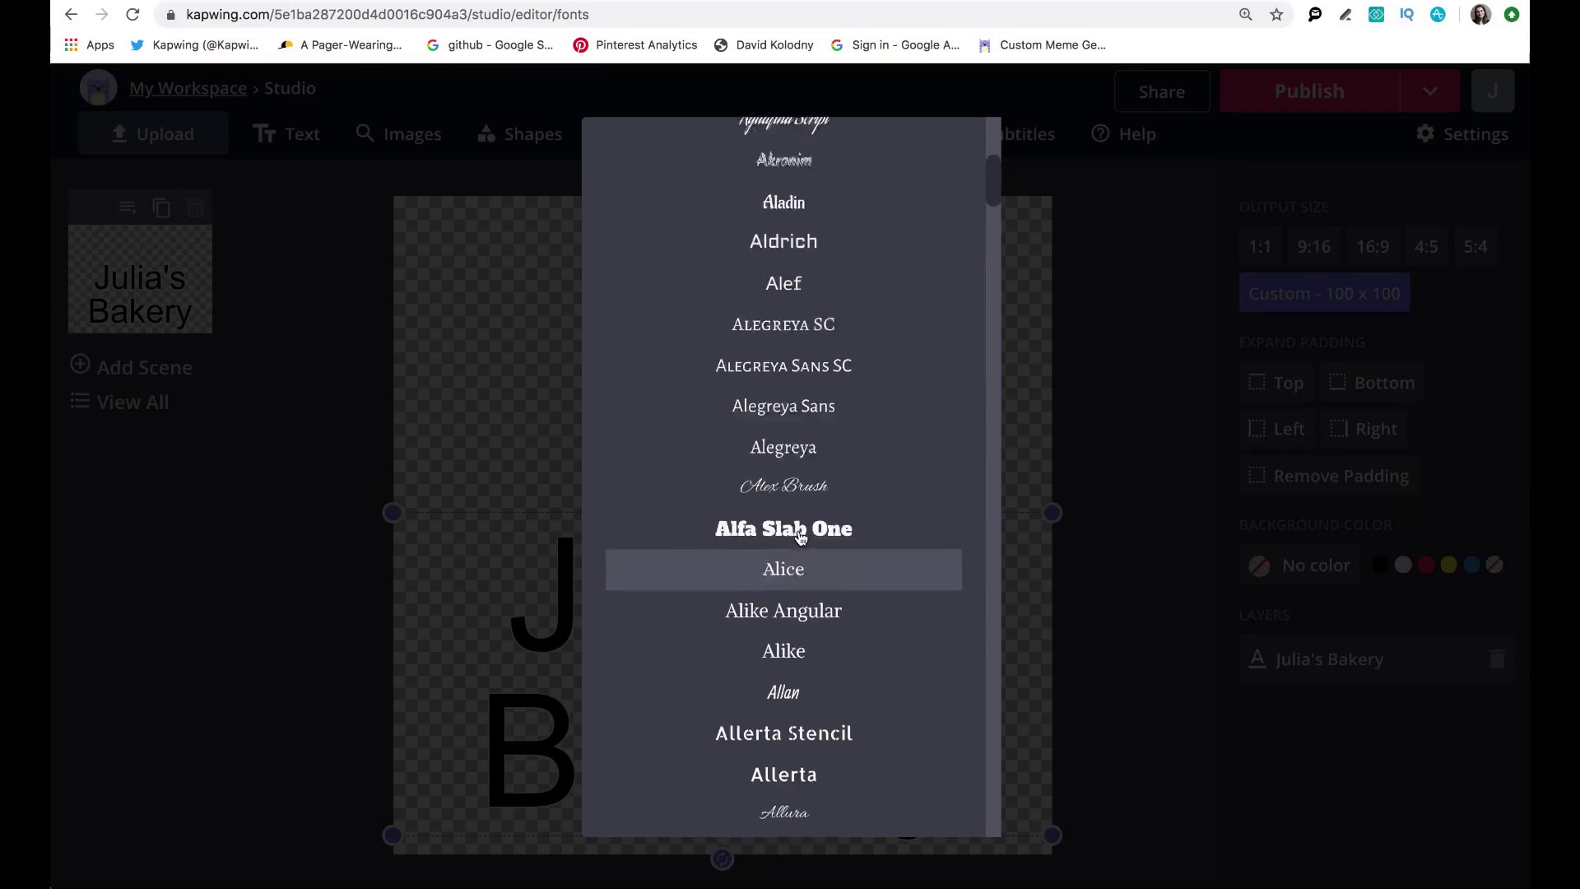
pyautogui.scroll(5, 799, 537)
pyautogui.scroll(-20, 799, 536)
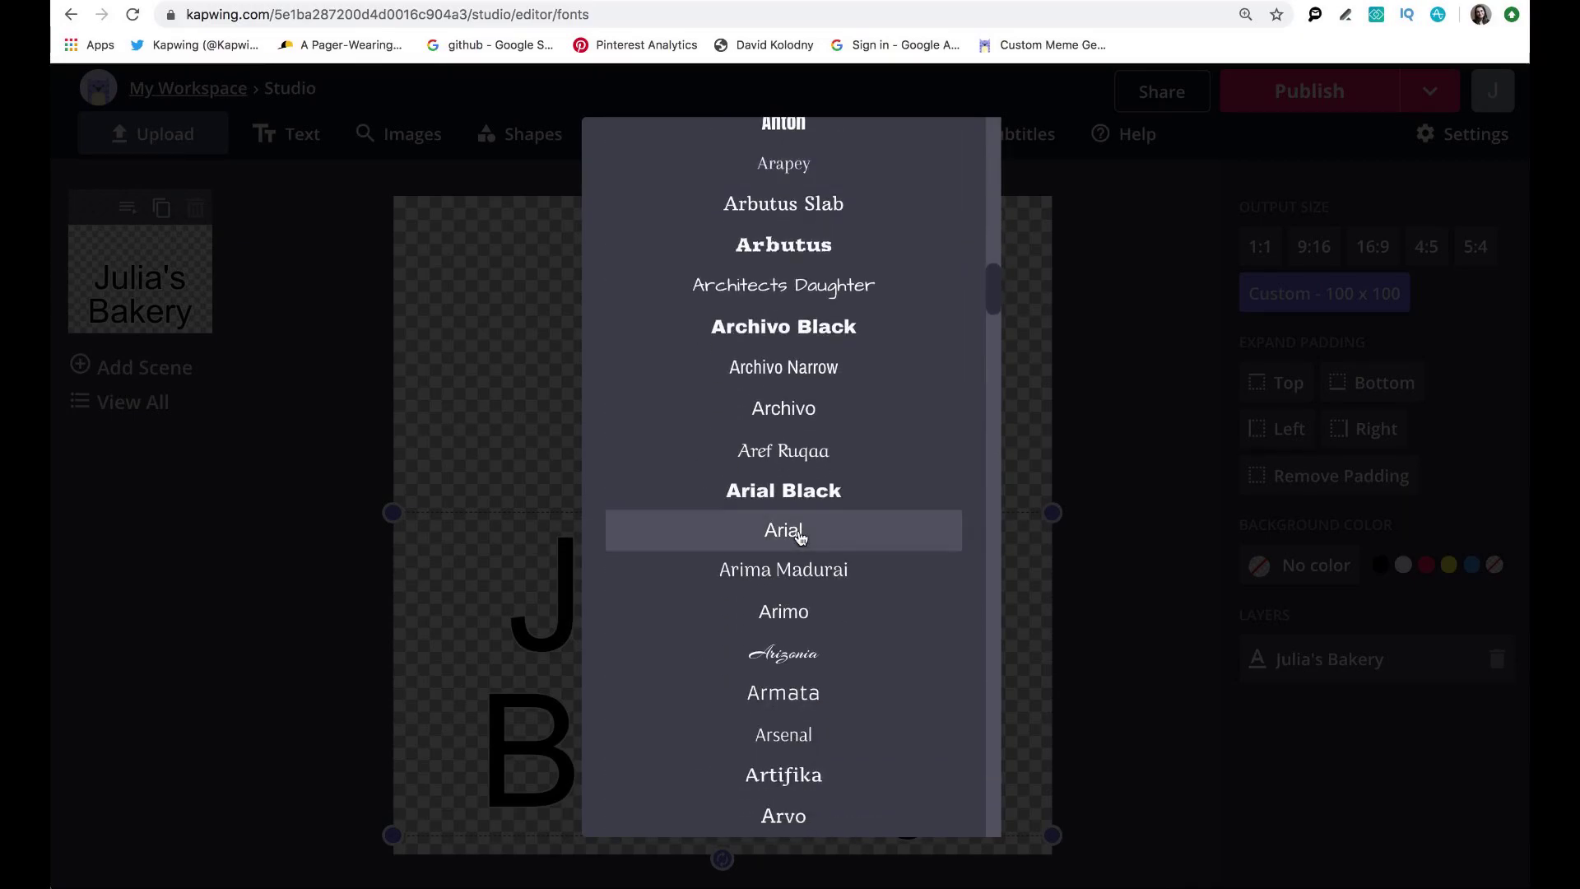
pyautogui.scroll(-20, 800, 536)
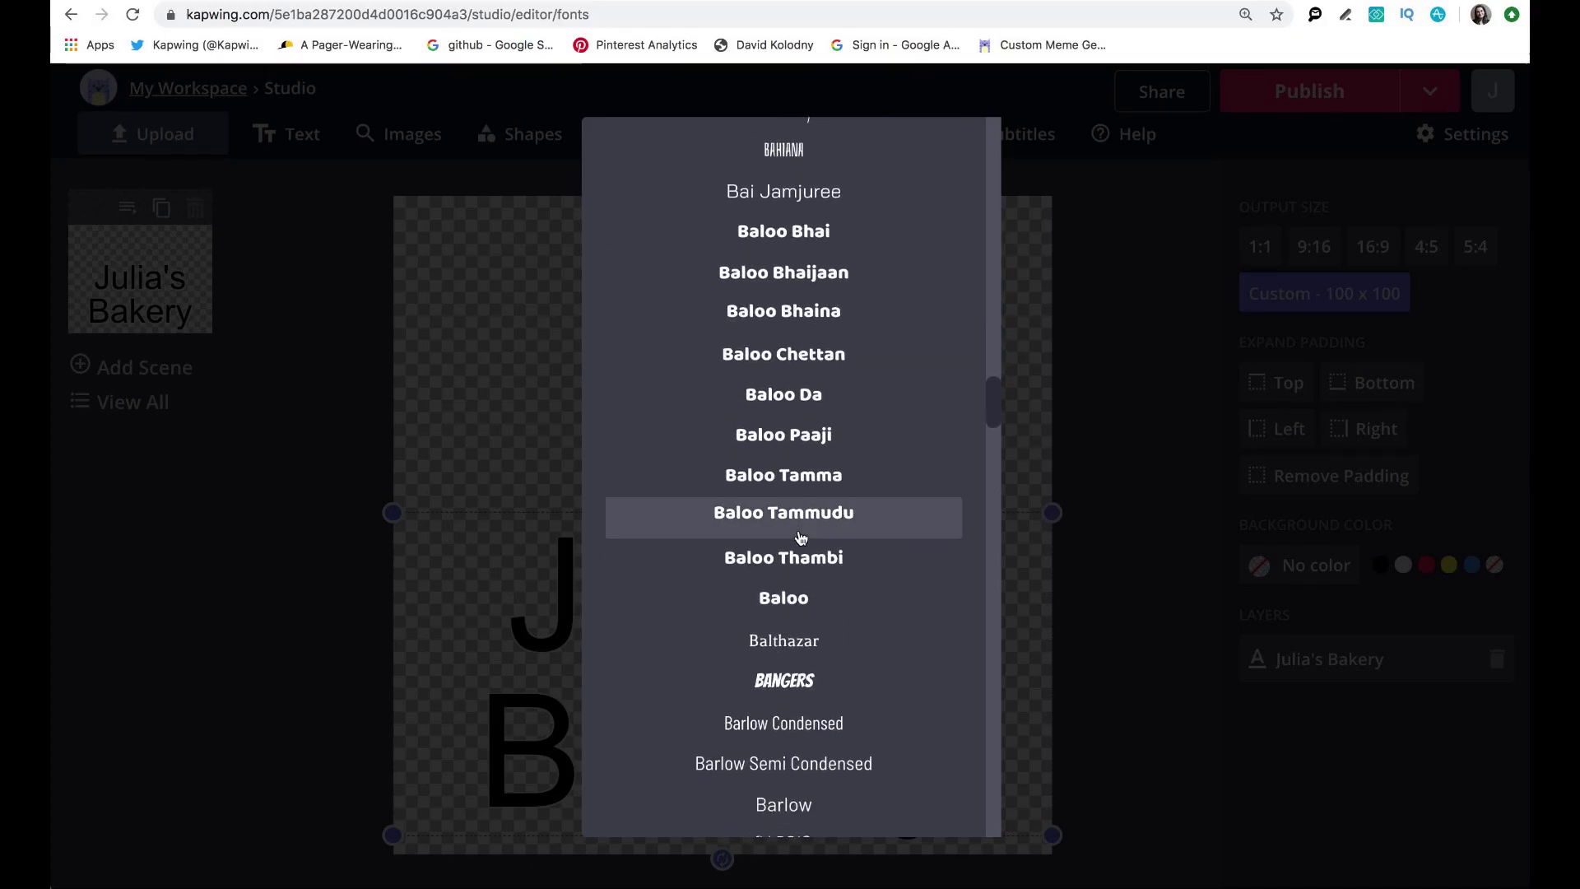
pyautogui.scroll(-15, 800, 536)
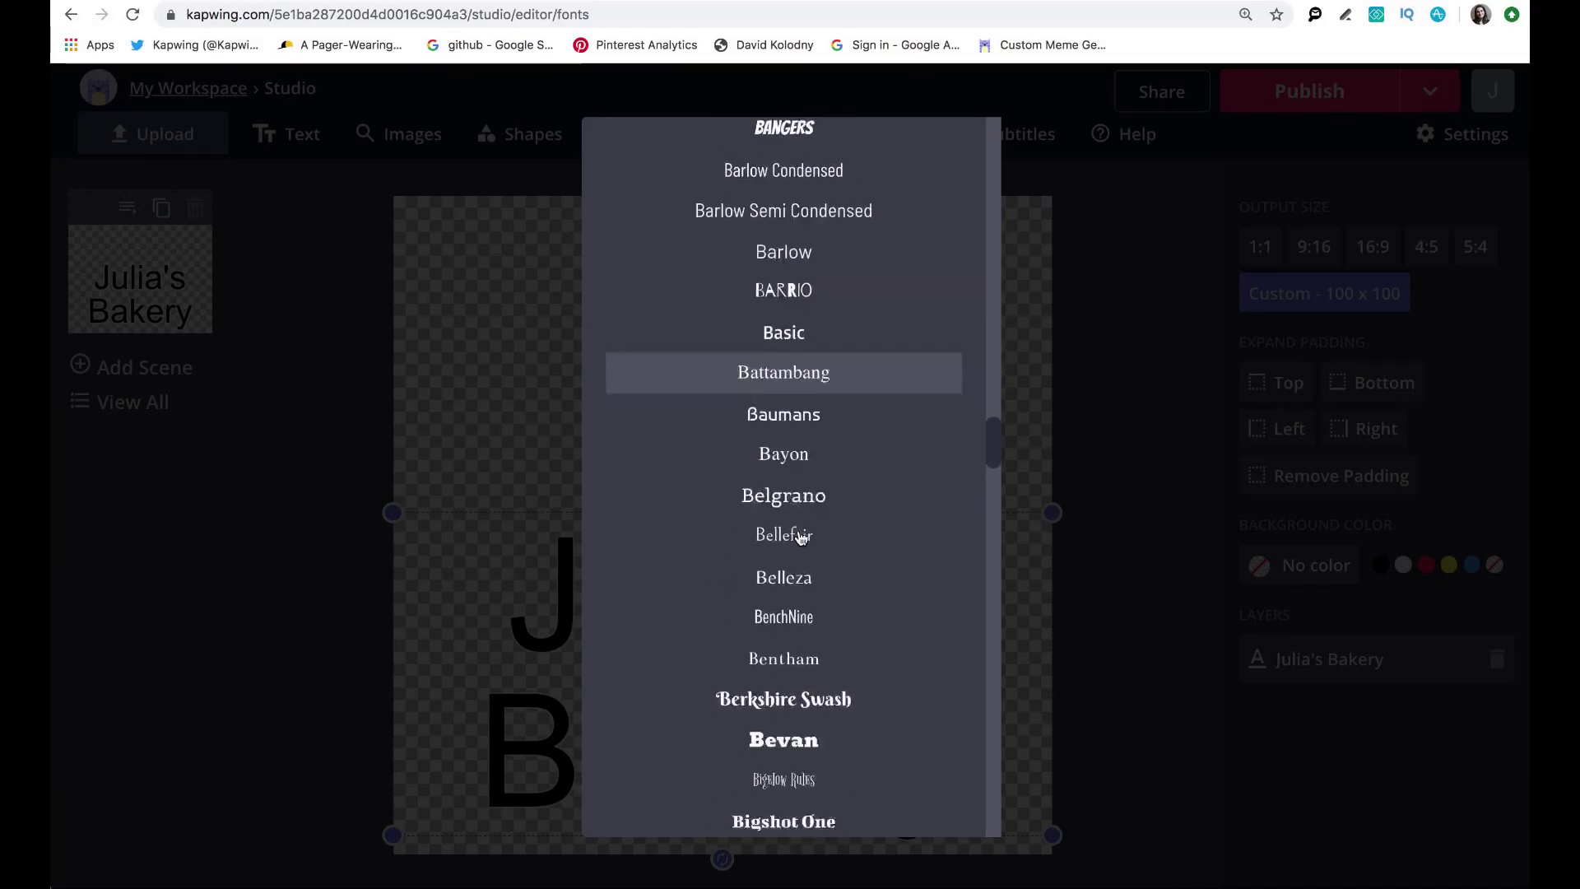
pyautogui.scroll(-10, 800, 536)
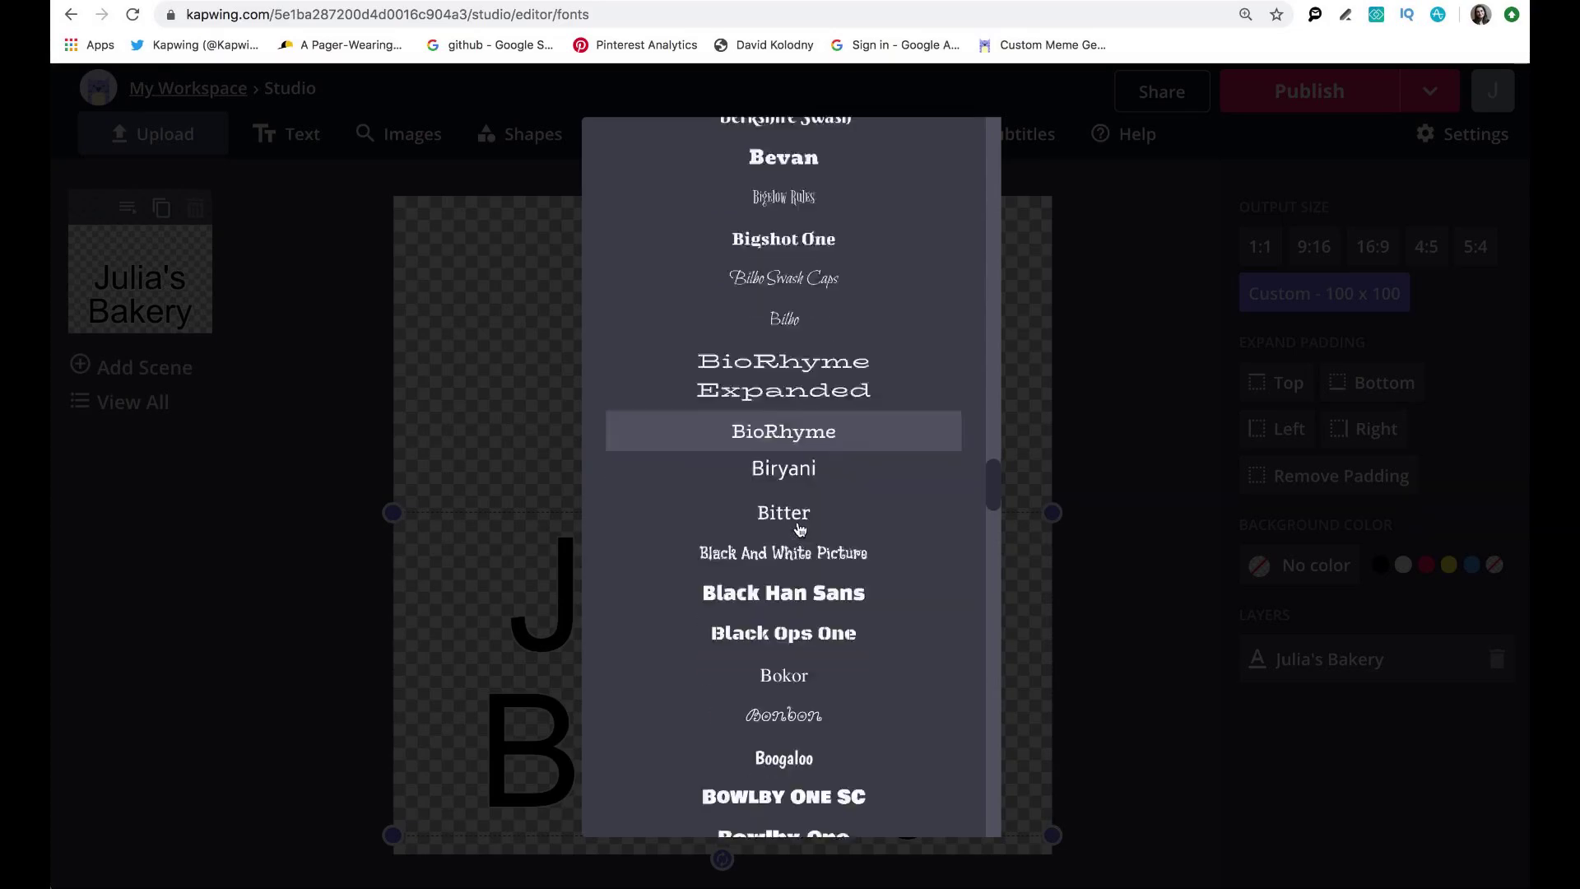
pyautogui.scroll(-5, 799, 529)
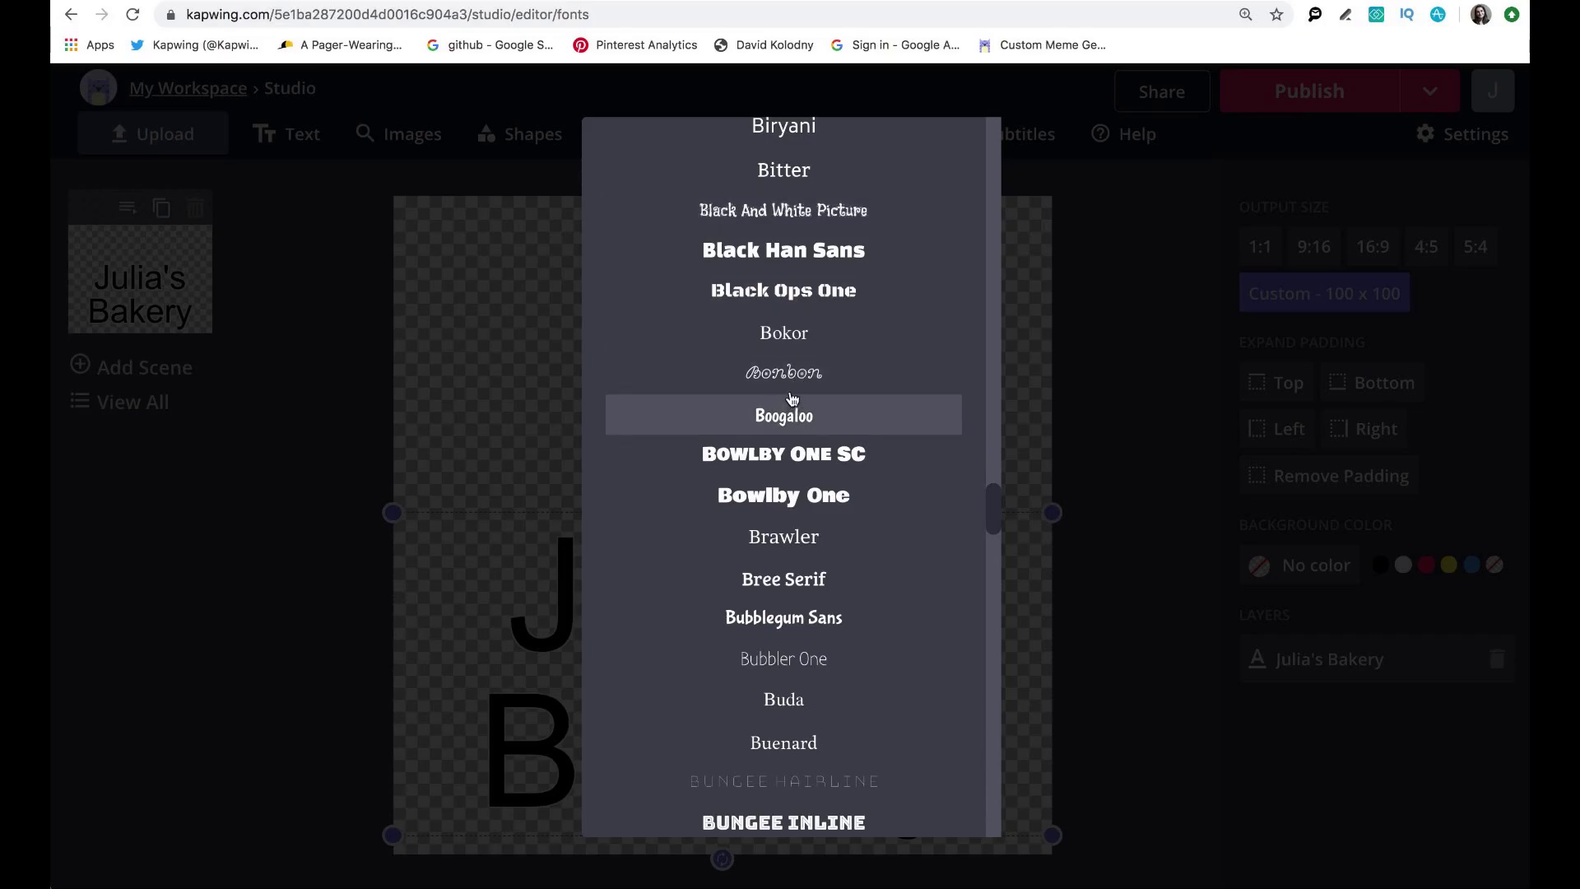
pyautogui.scroll(-15, 792, 377)
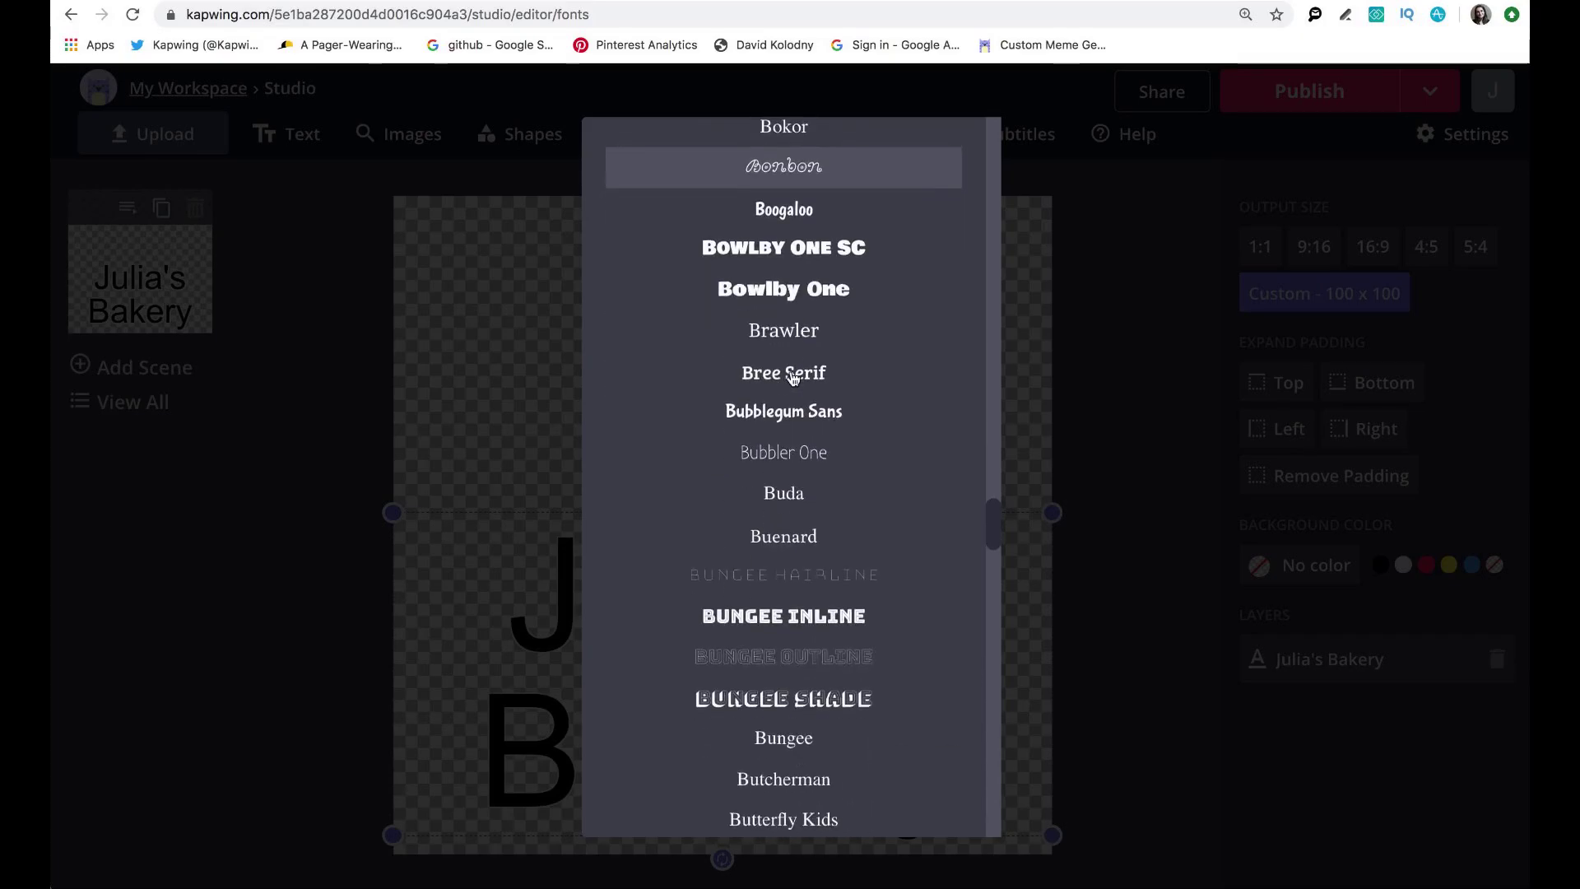
pyautogui.scroll(8, 792, 377)
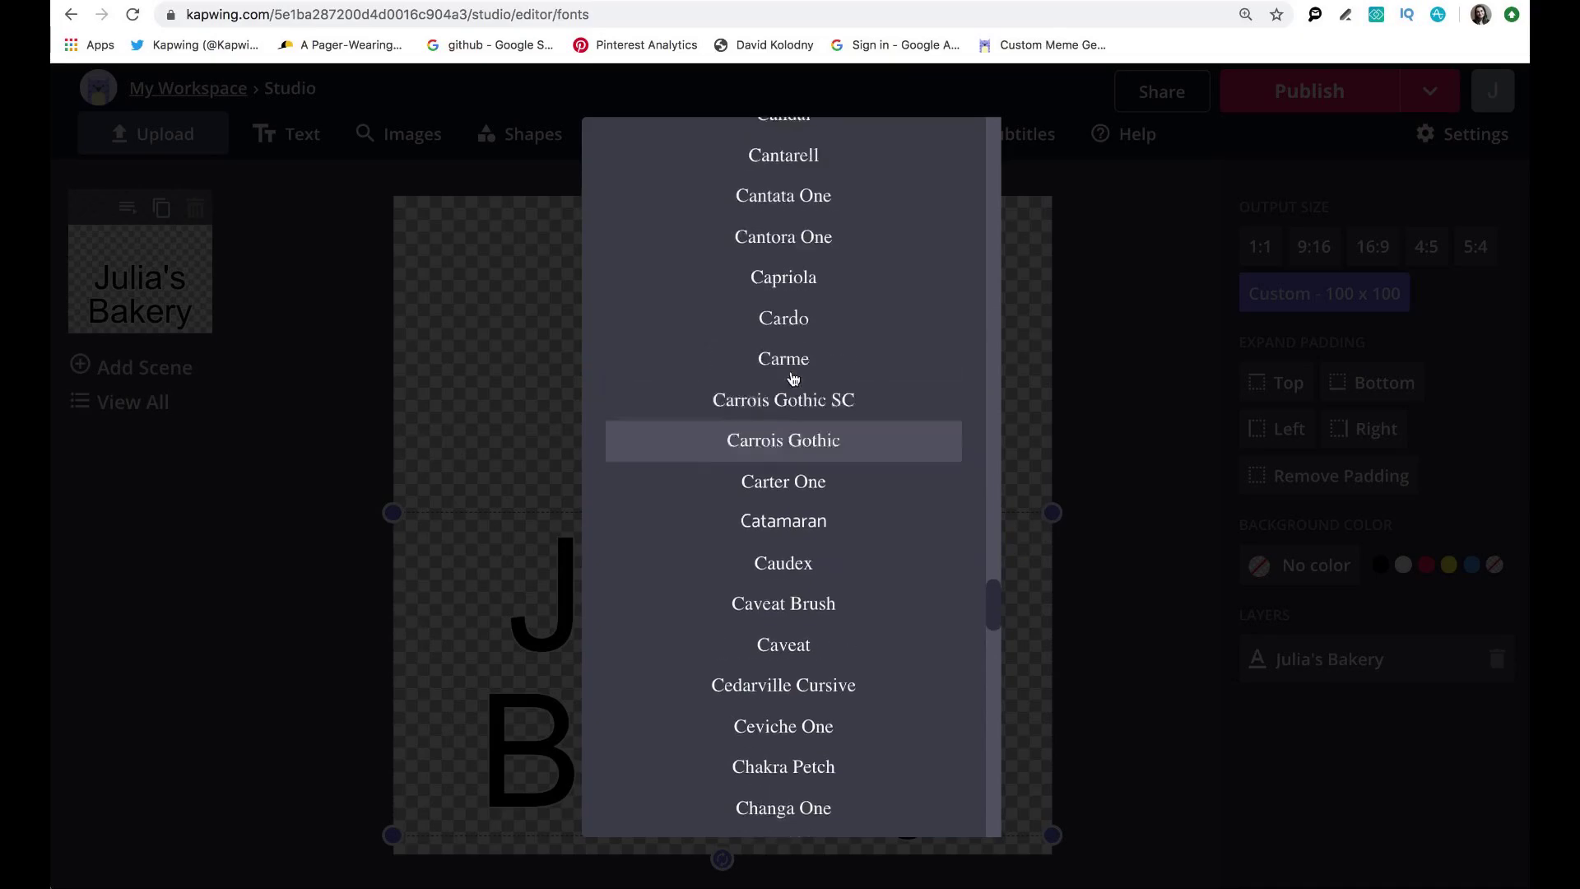
pyautogui.scroll(13, 814, 329)
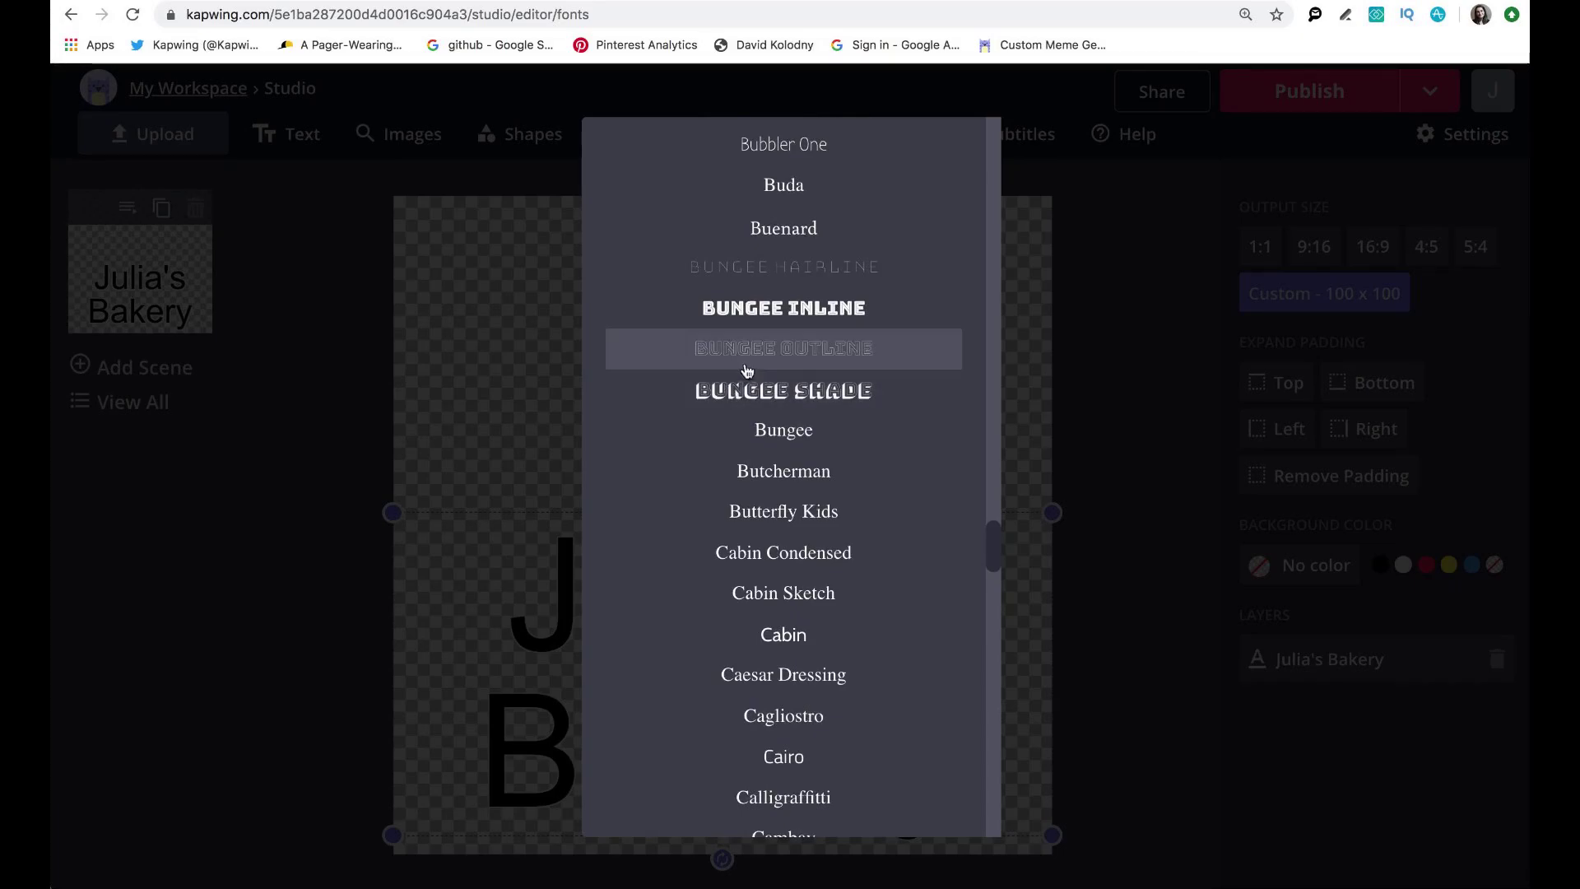
pyautogui.scroll(8, 792, 379)
pyautogui.scroll(-13, 793, 397)
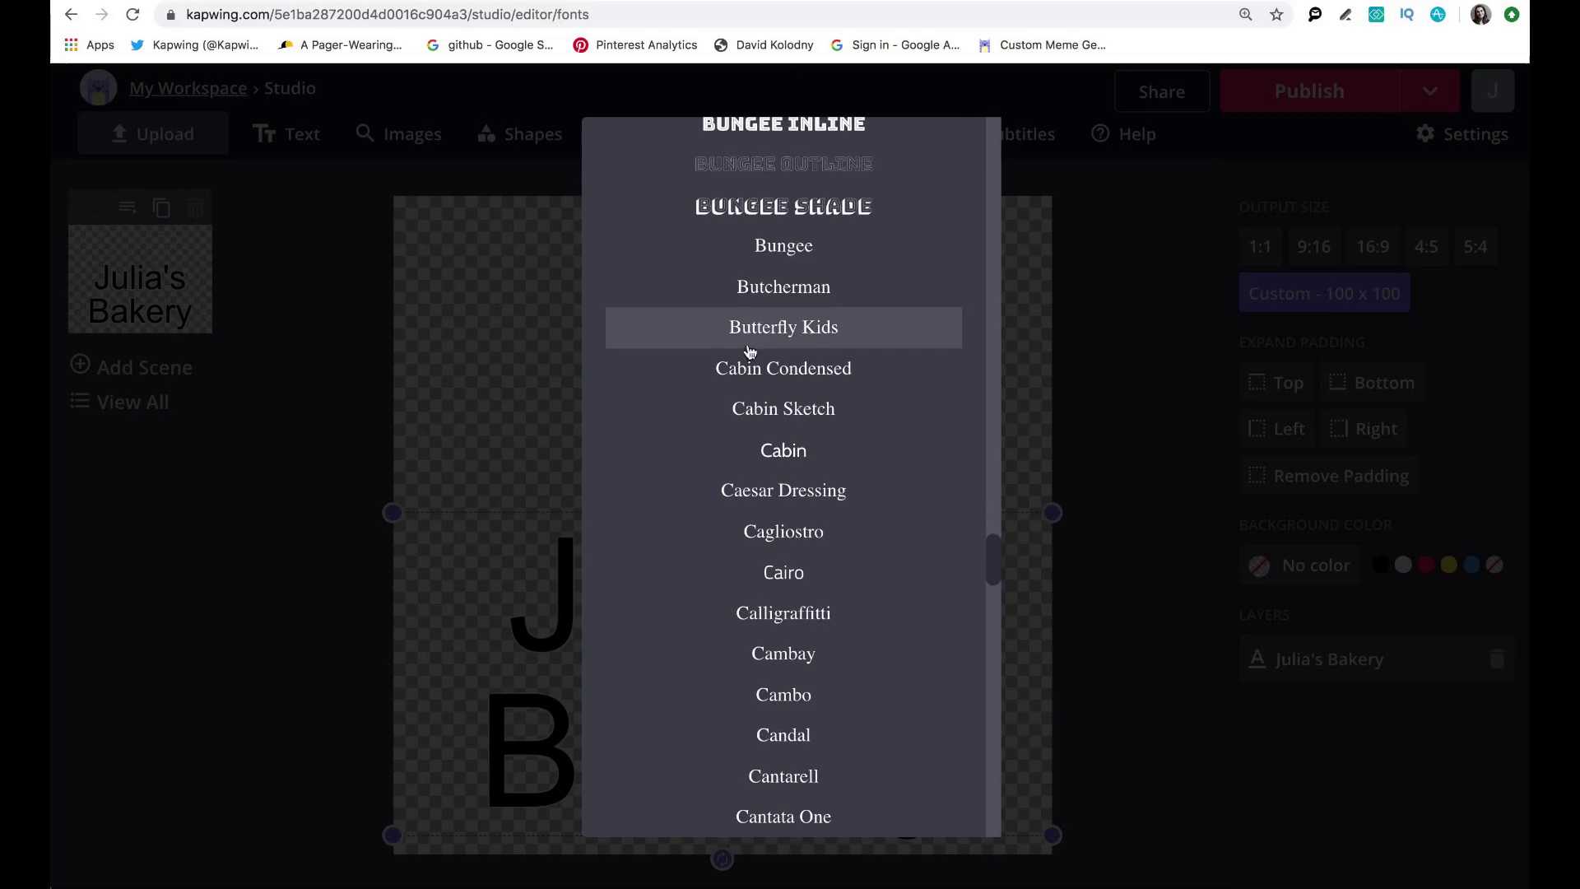
pyautogui.scroll(5, 748, 353)
pyautogui.scroll(-1, 899, 331)
pyautogui.scroll(-3, 823, 568)
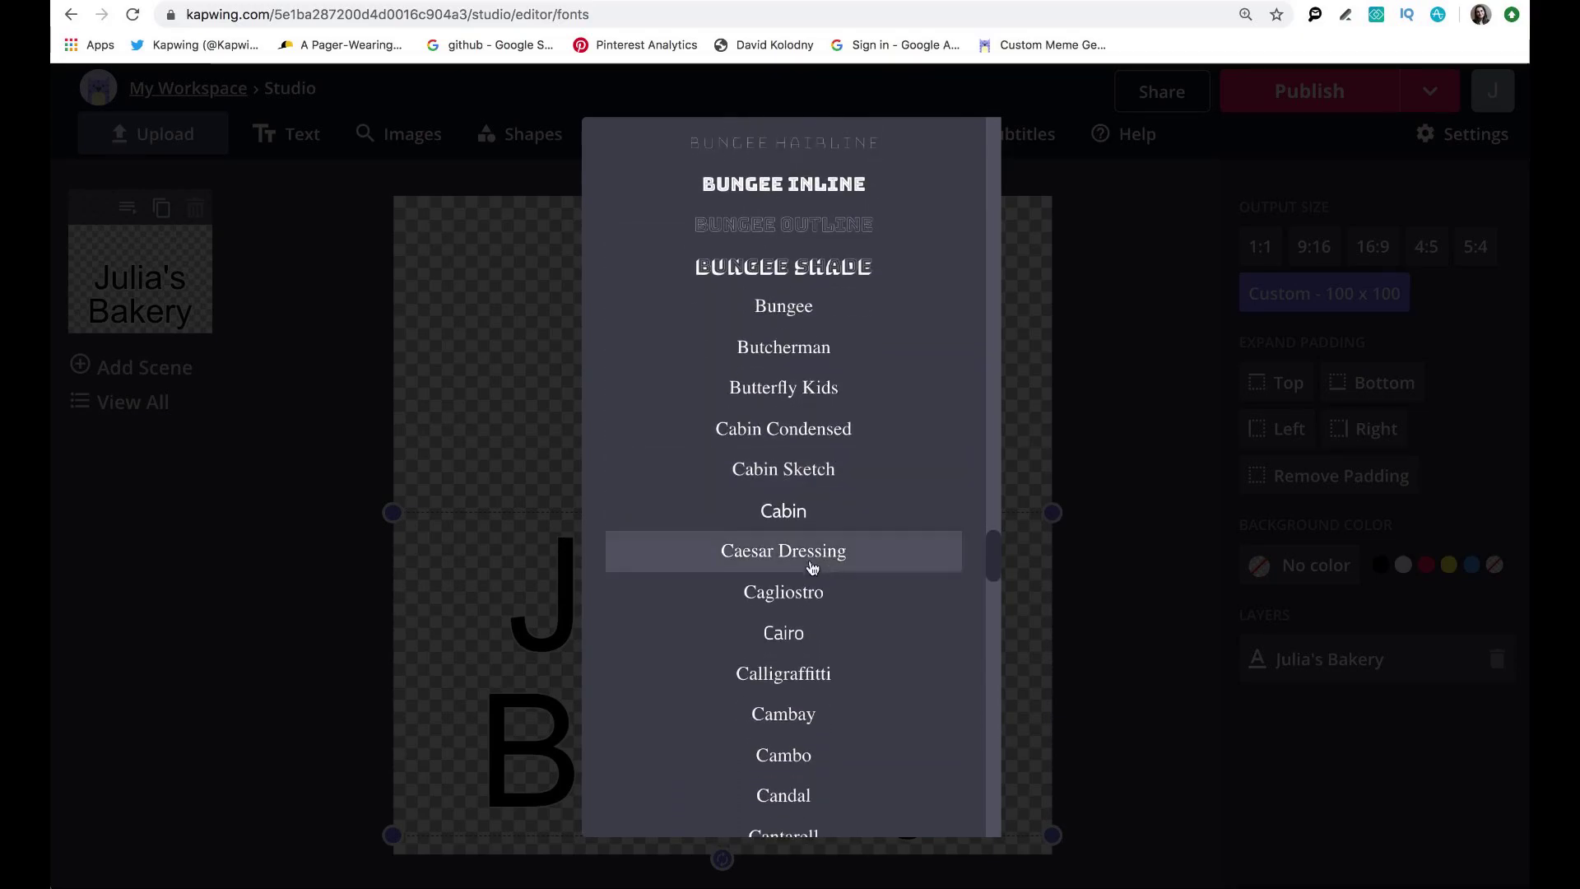
pyautogui.click(814, 666)
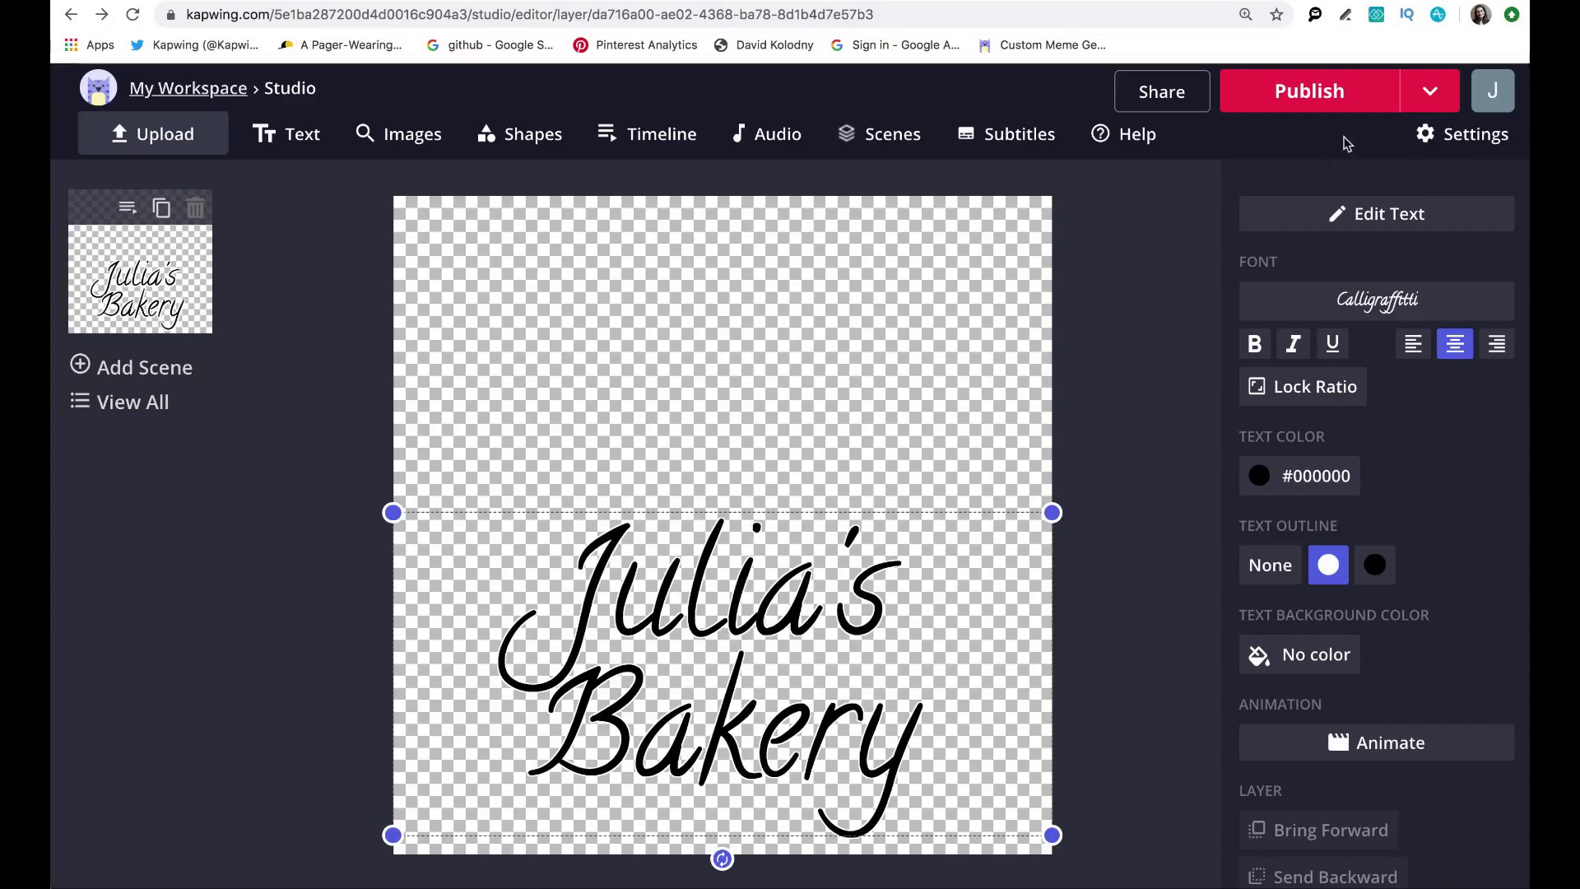
# Reopen the font list sorted A-Z and scroll through the B fonts to Bonbon
pyautogui.click(1382, 307)
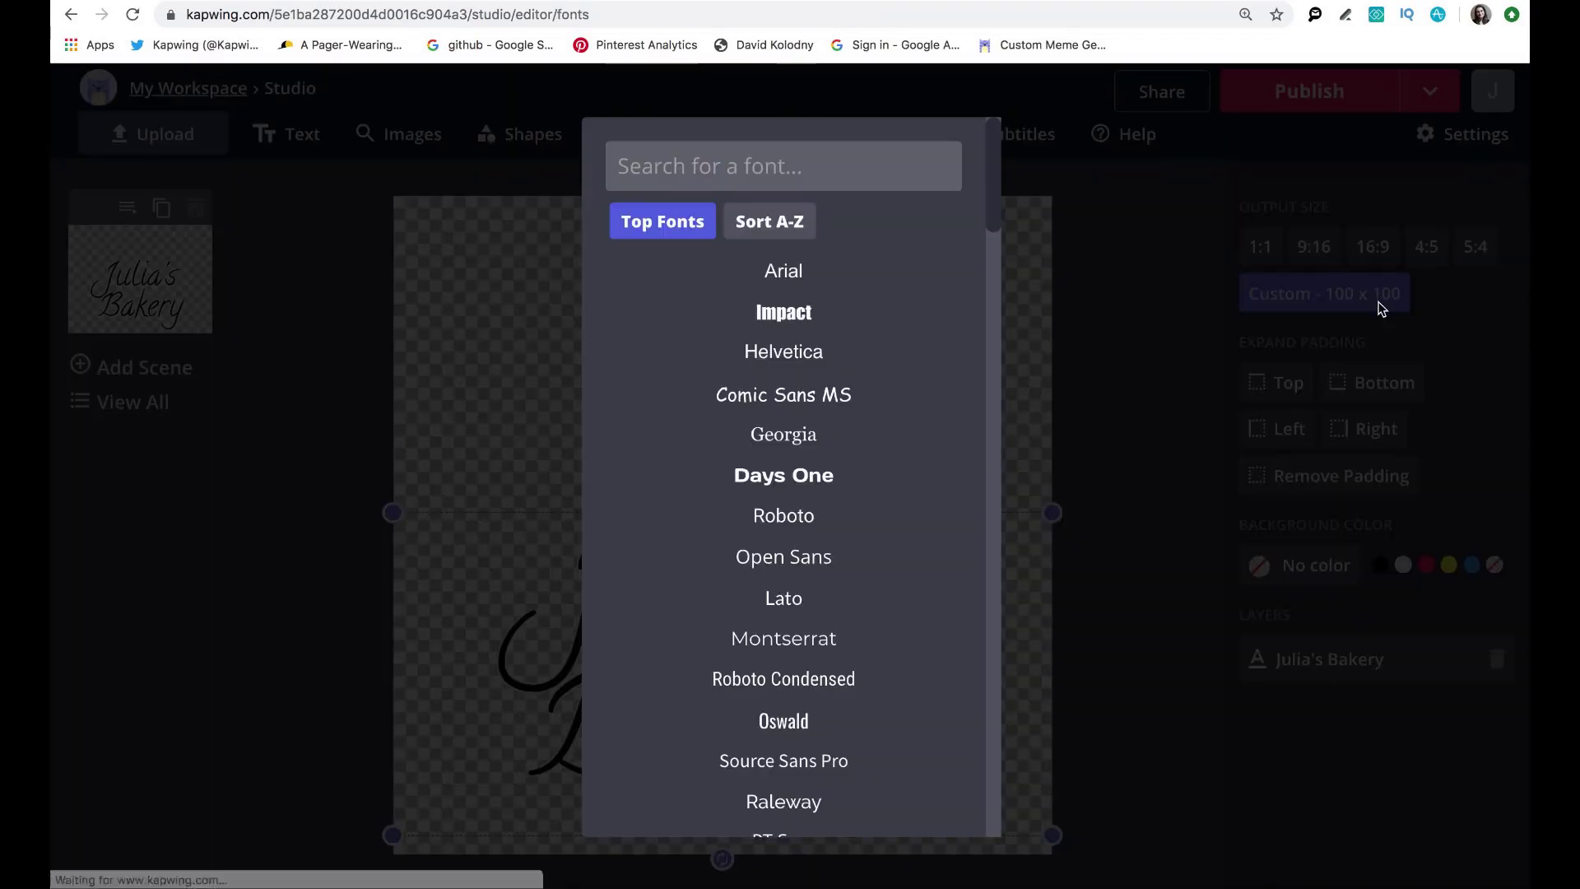
pyautogui.scroll(-3, 663, 395)
pyautogui.scroll(3, 705, 205)
pyautogui.click(773, 189)
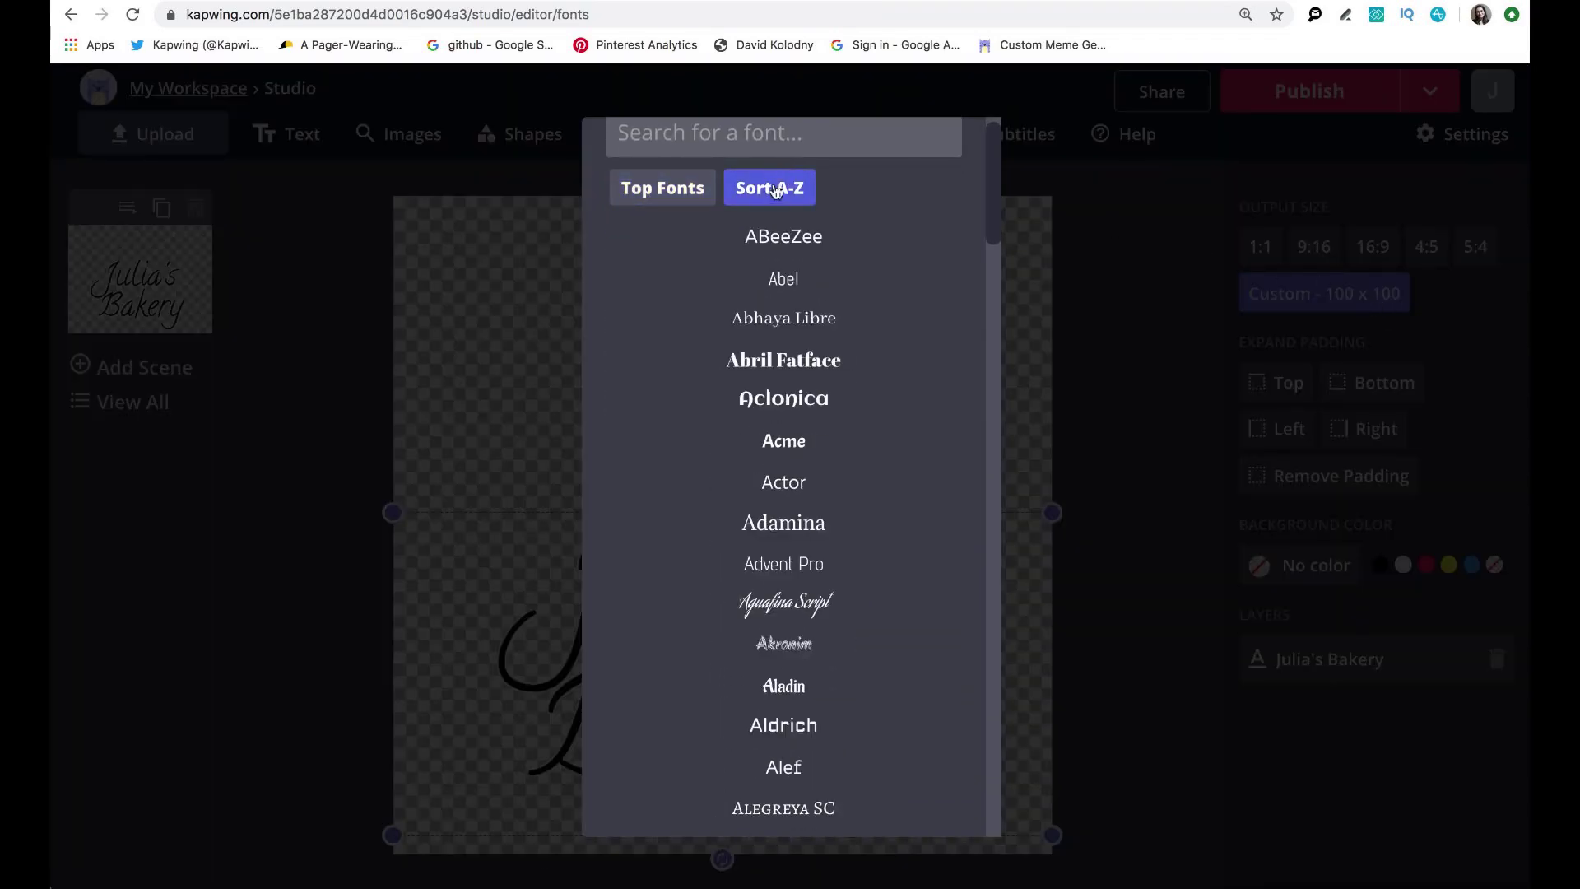
pyautogui.scroll(-10, 790, 411)
pyautogui.scroll(-10, 790, 412)
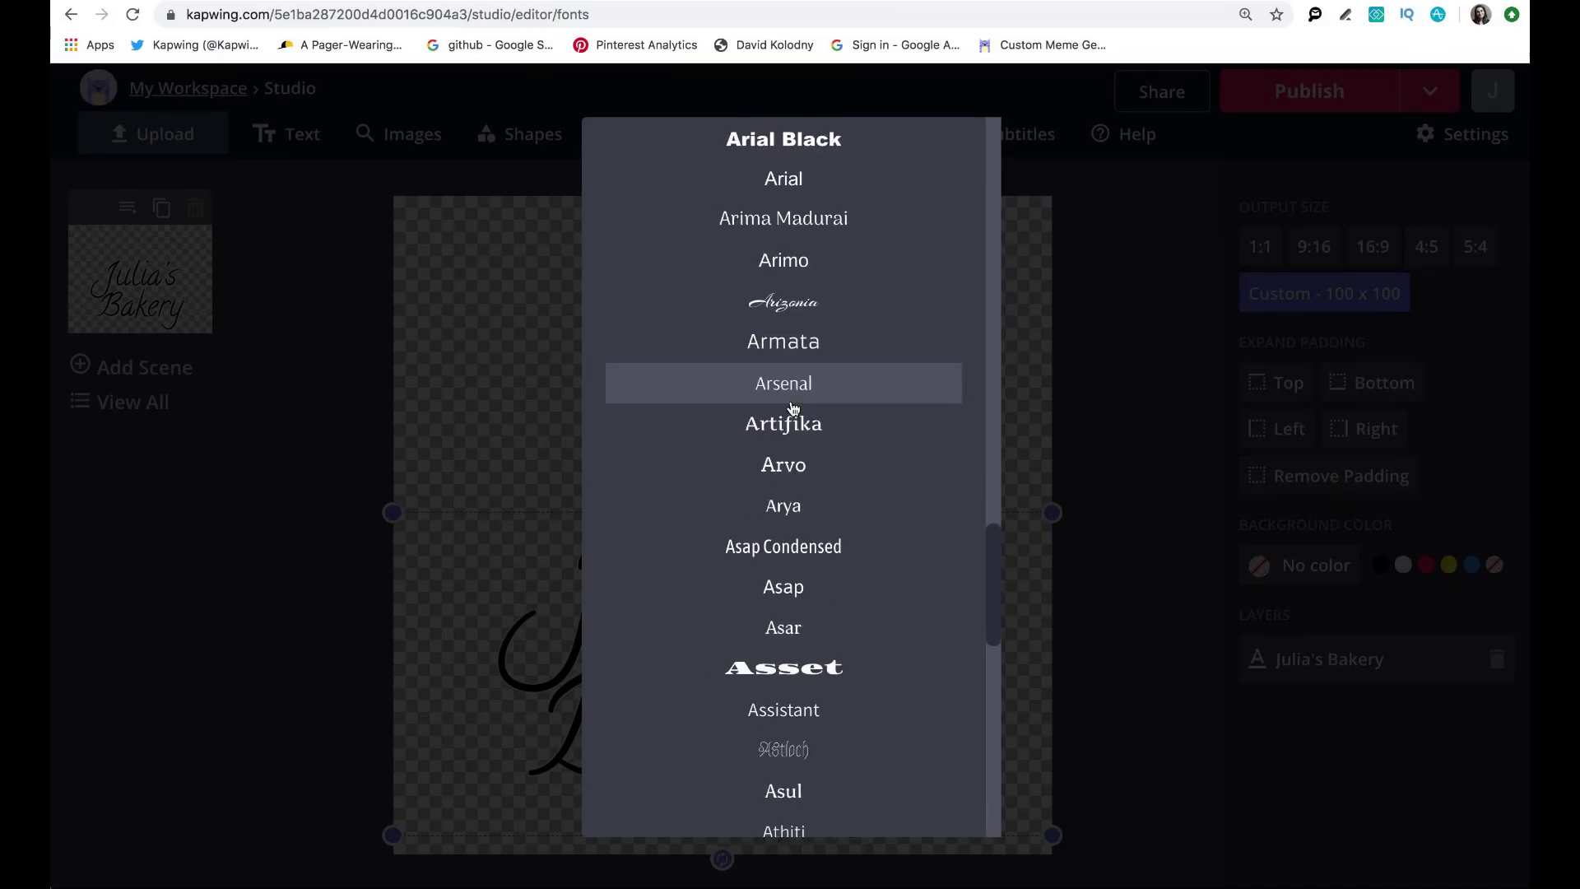
pyautogui.scroll(15, 847, 403)
pyautogui.scroll(10, 848, 404)
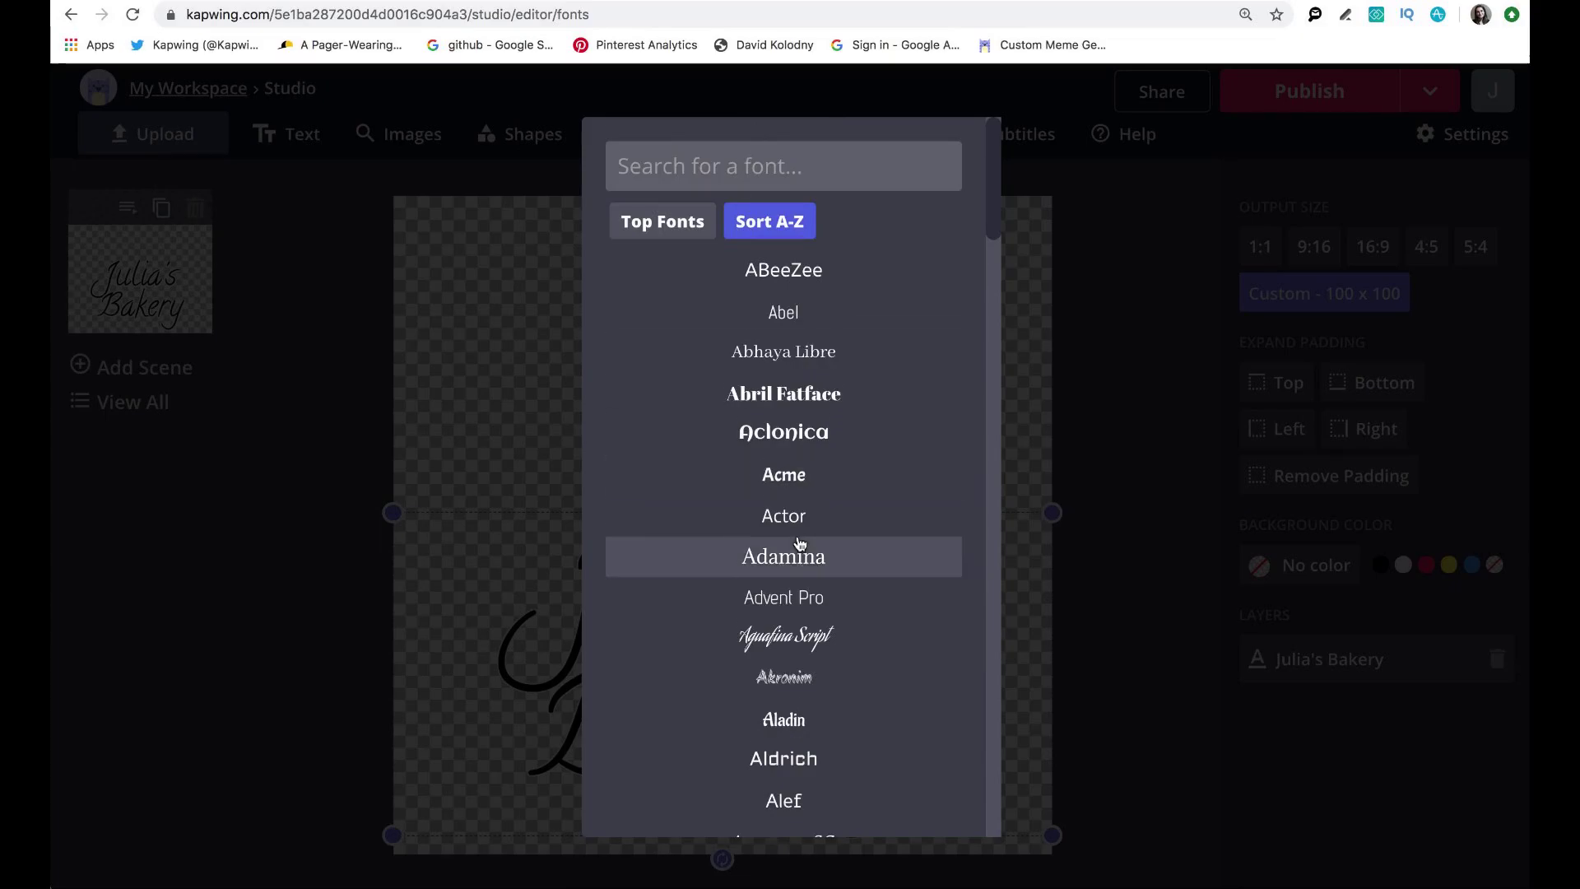
pyautogui.scroll(-10, 798, 543)
pyautogui.scroll(-10, 798, 543)
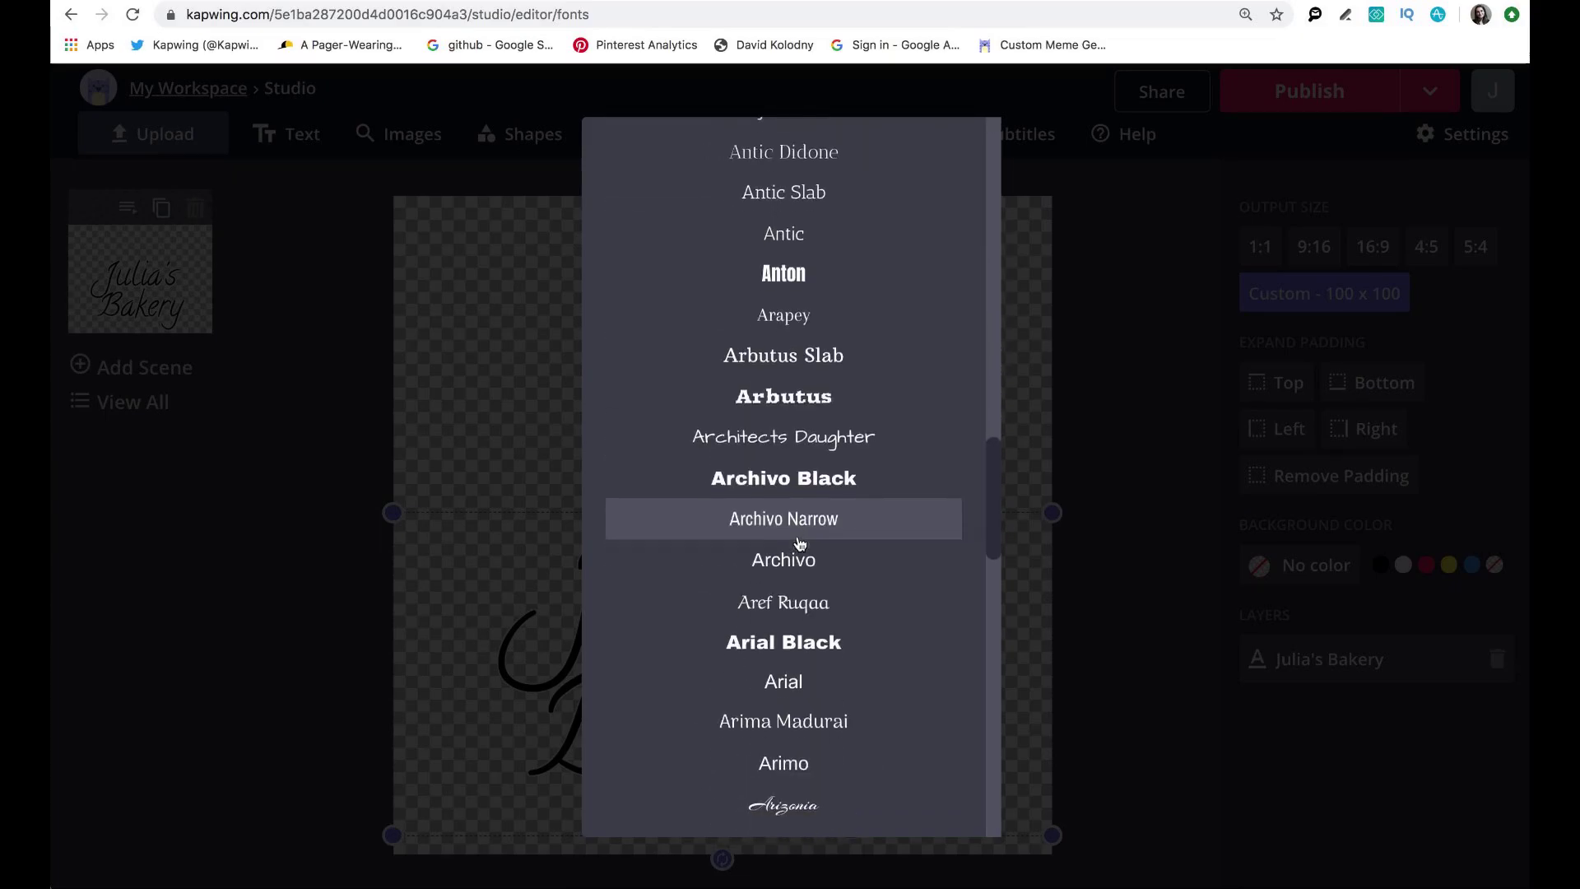
pyautogui.scroll(-7, 798, 539)
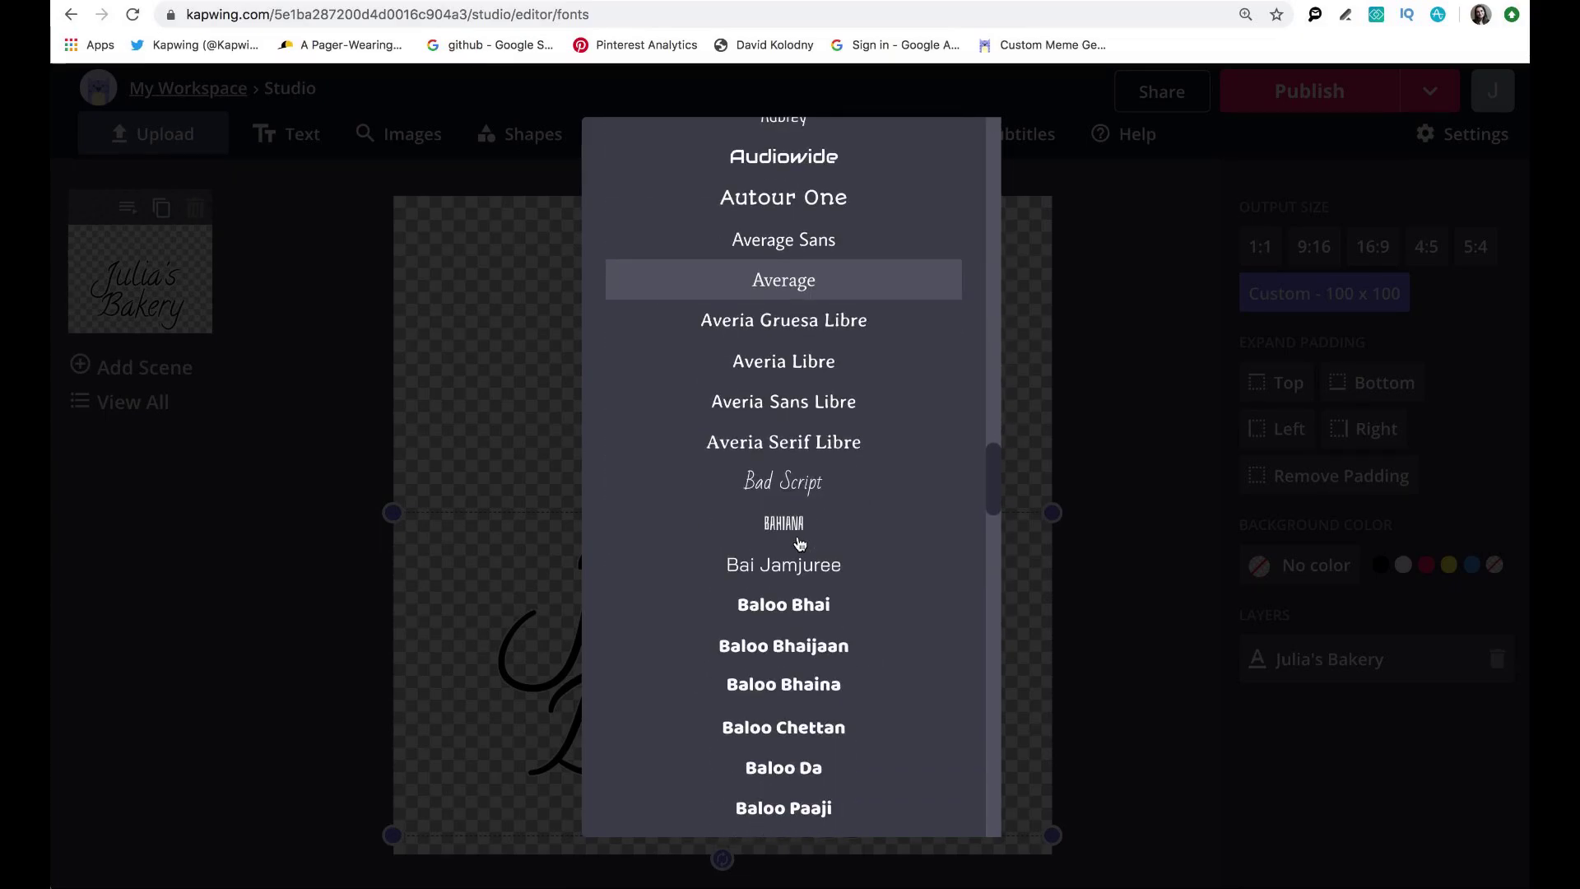
pyautogui.scroll(-7, 798, 535)
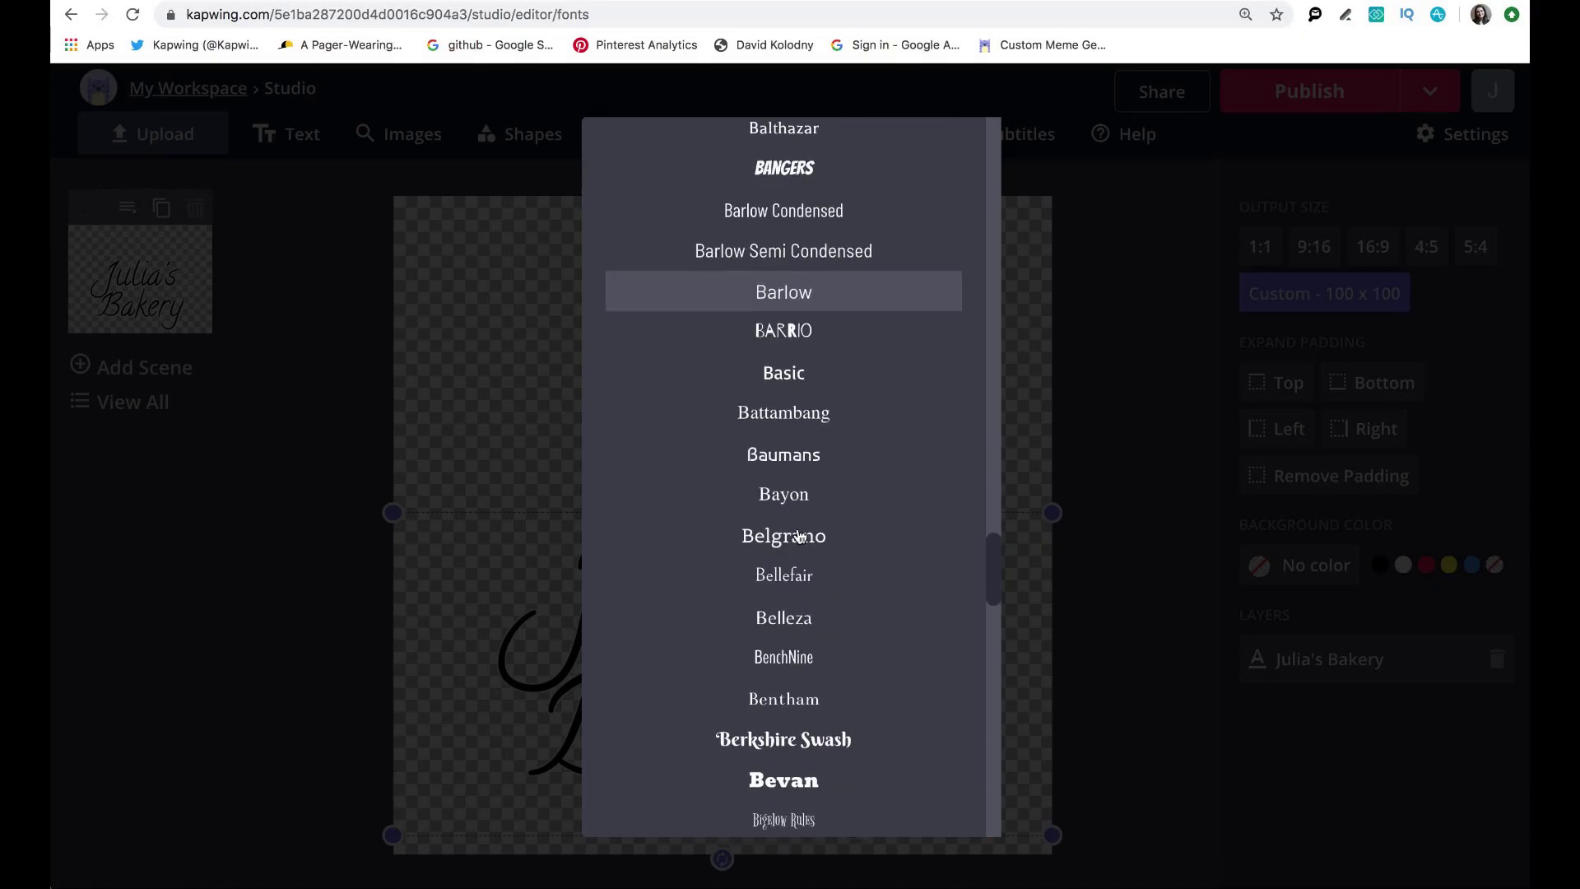
pyautogui.scroll(-10, 806, 420)
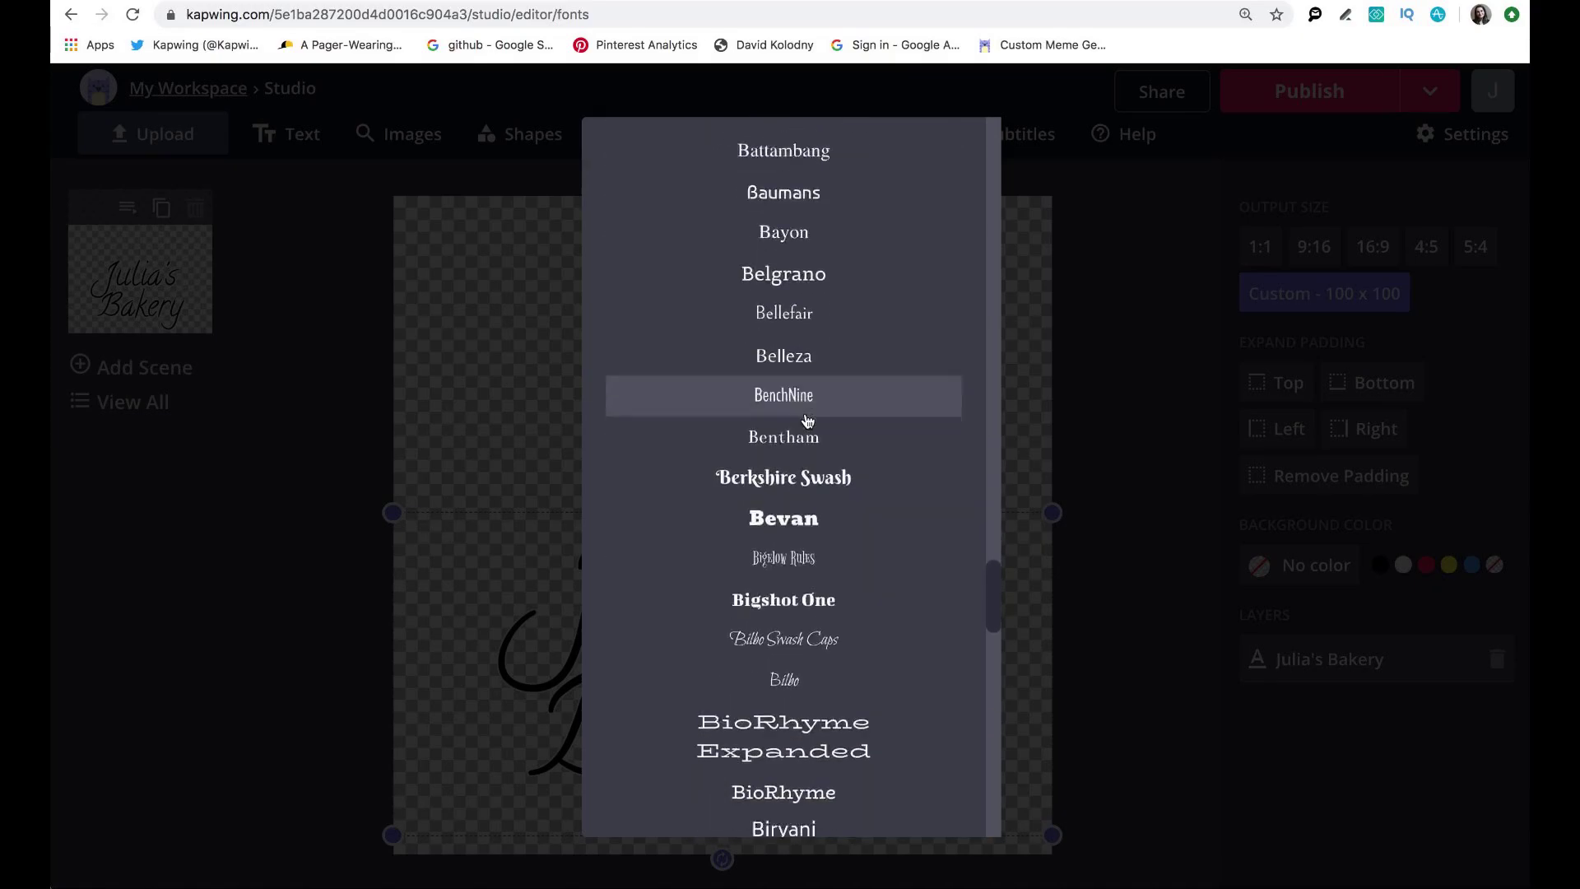
pyautogui.scroll(-10, 806, 421)
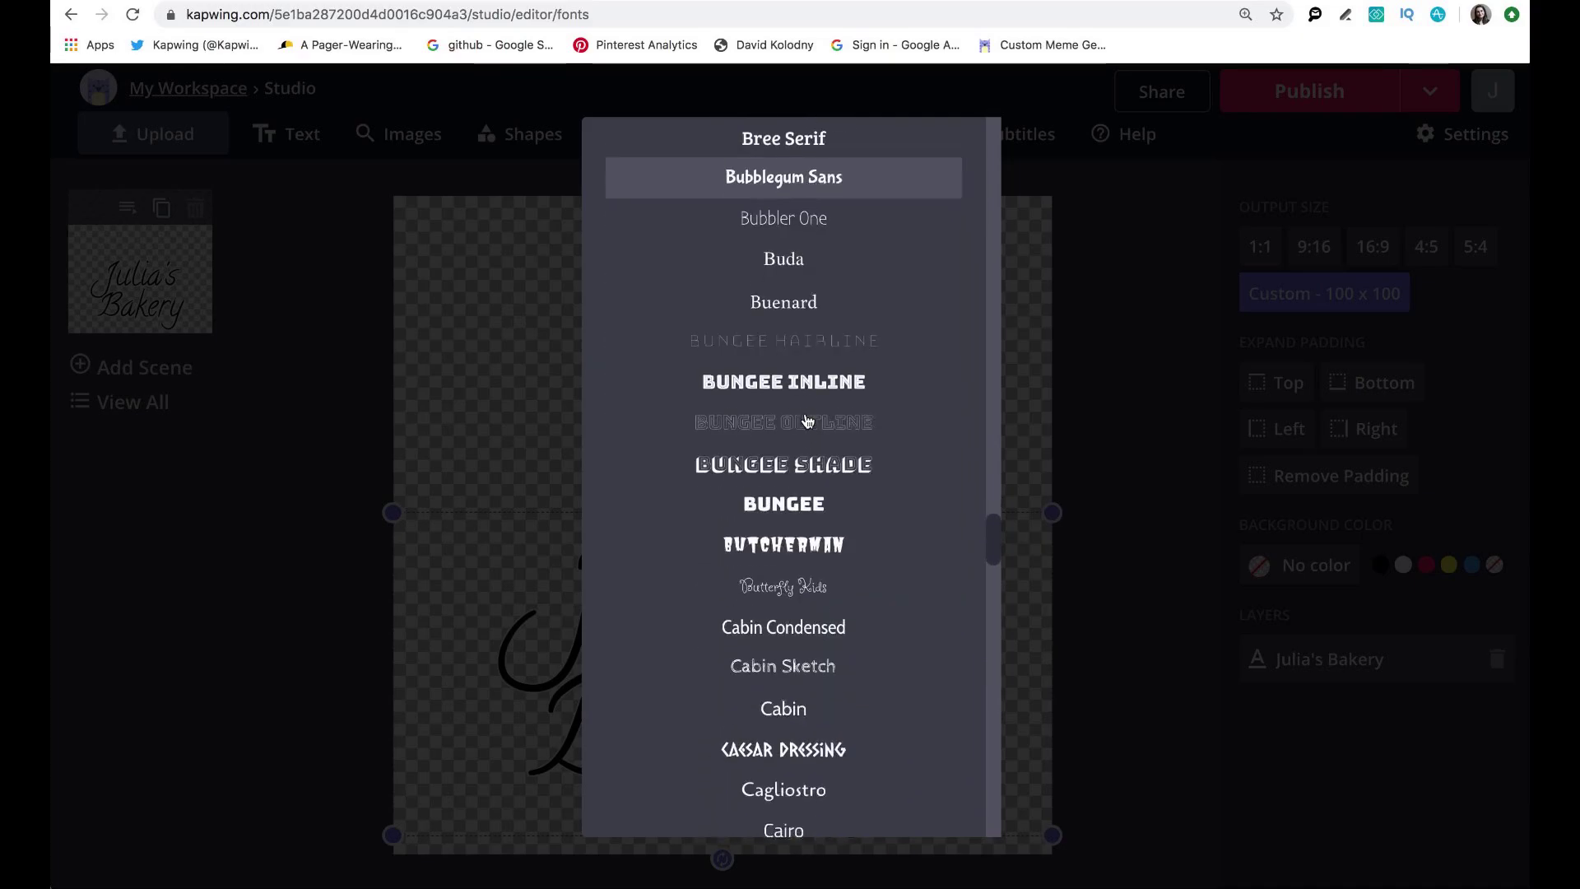
pyautogui.scroll(10, 806, 725)
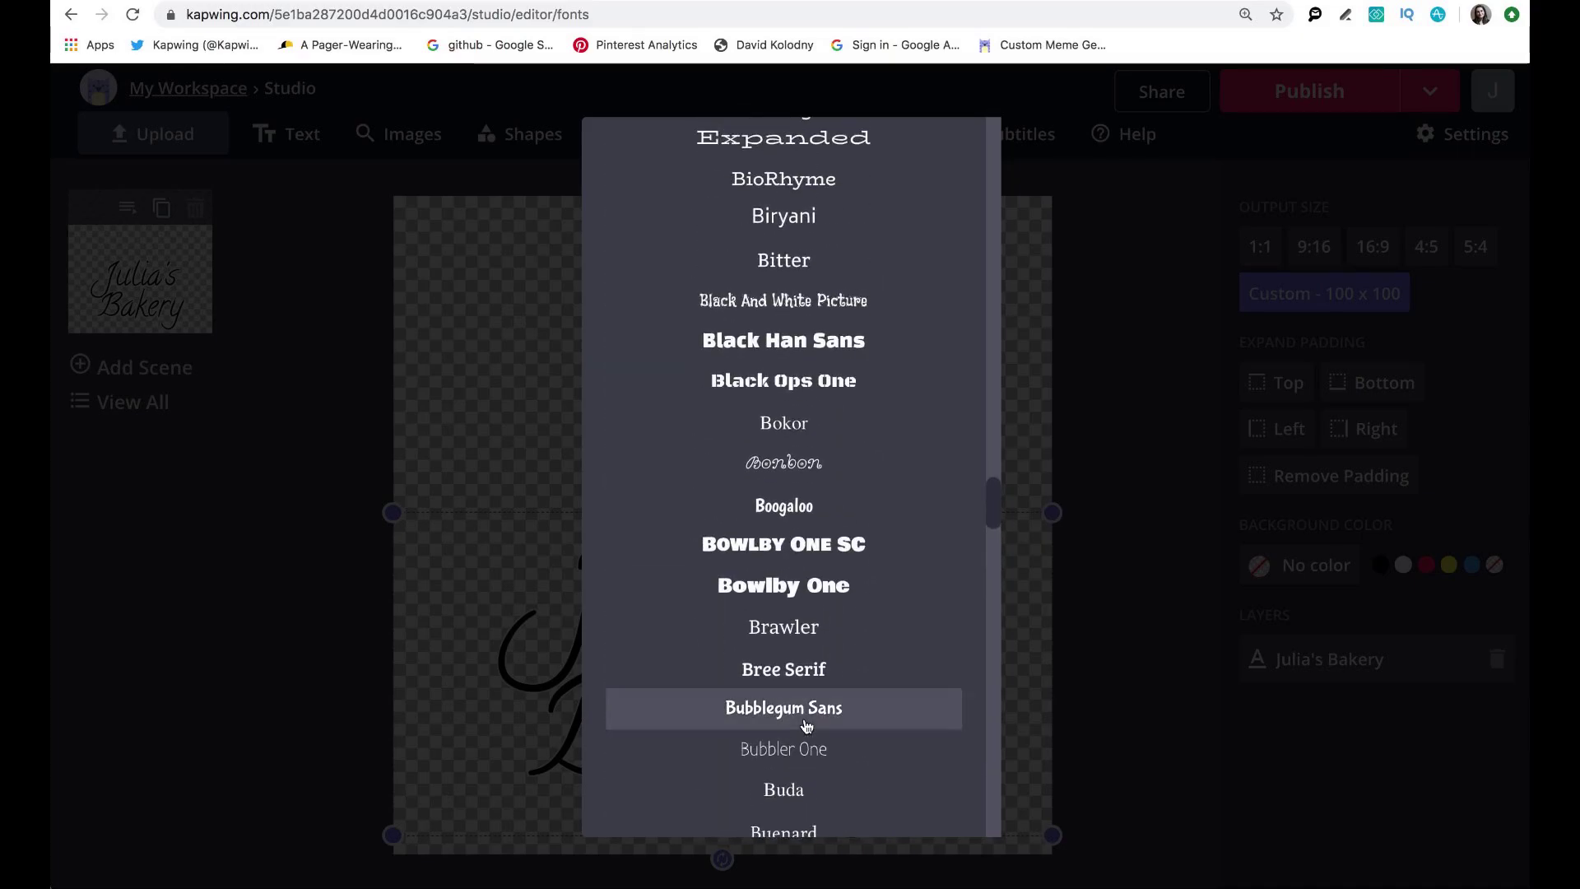
# Apply the Bonbon font to the Julia's Bakery text
pyautogui.click(798, 471)
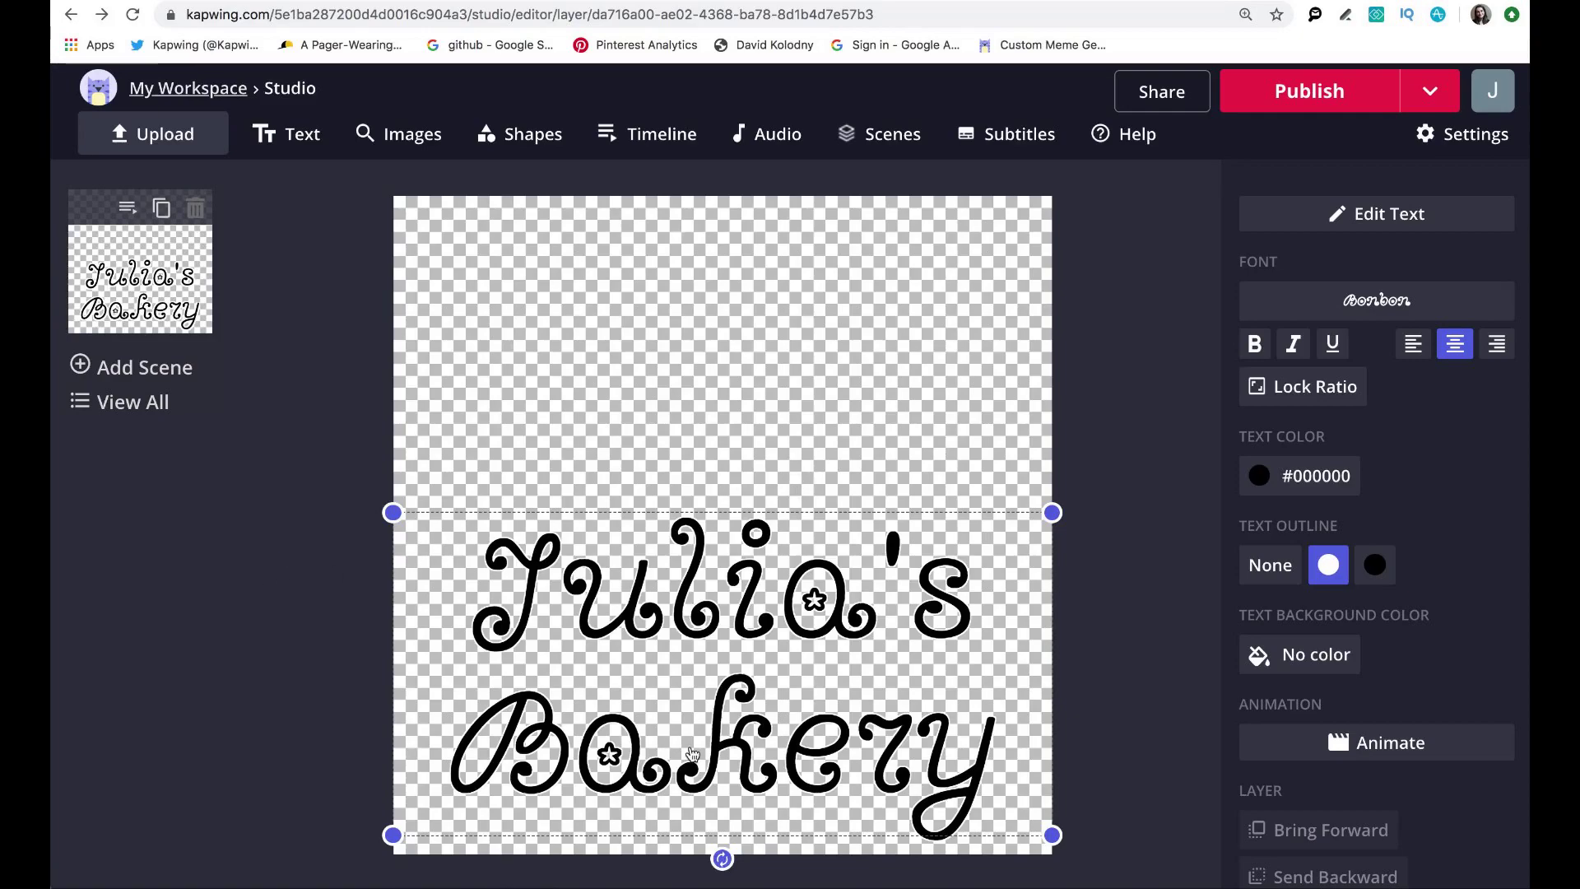
pyautogui.click(1115, 585)
pyautogui.click(909, 624)
pyautogui.click(1334, 491)
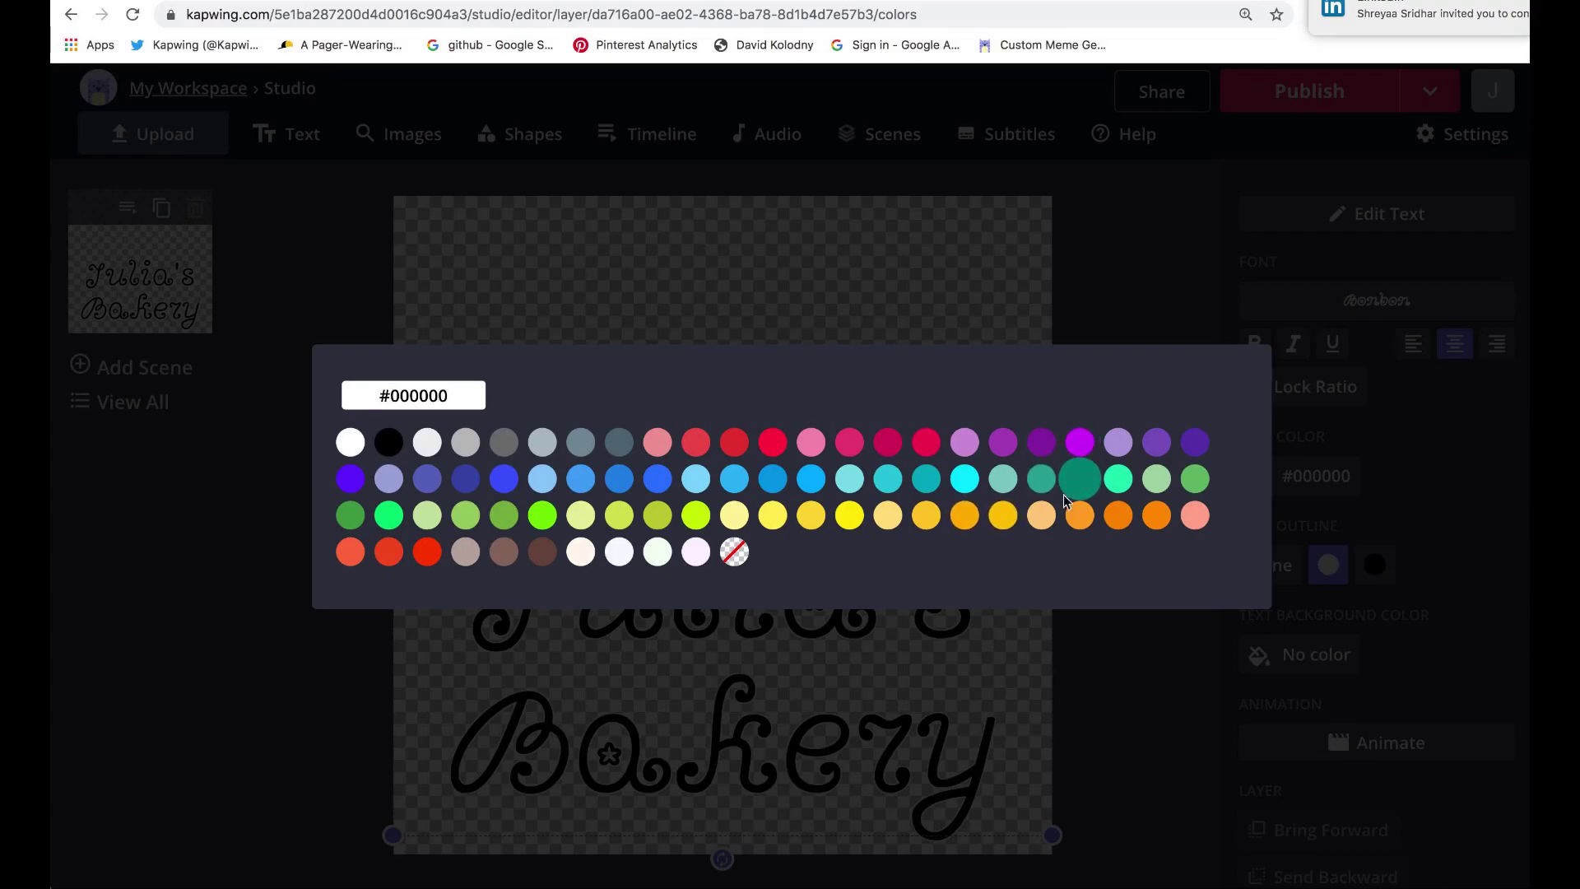
# Colour the Julia's Bakery text teal #00897B
pyautogui.click(1084, 484)
pyautogui.click(1122, 432)
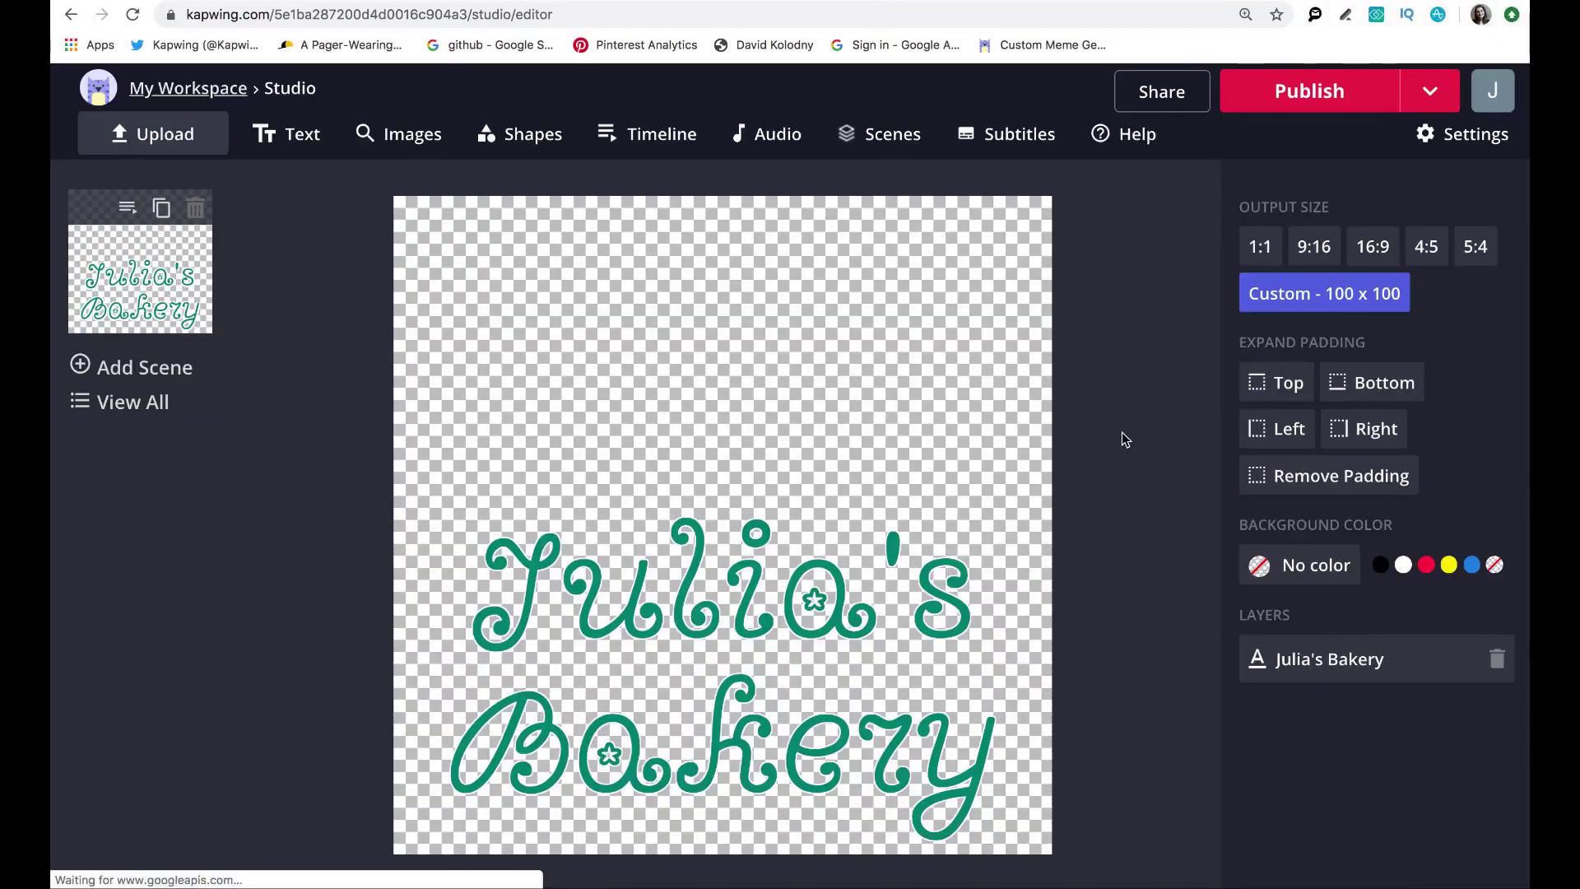
pyautogui.click(831, 656)
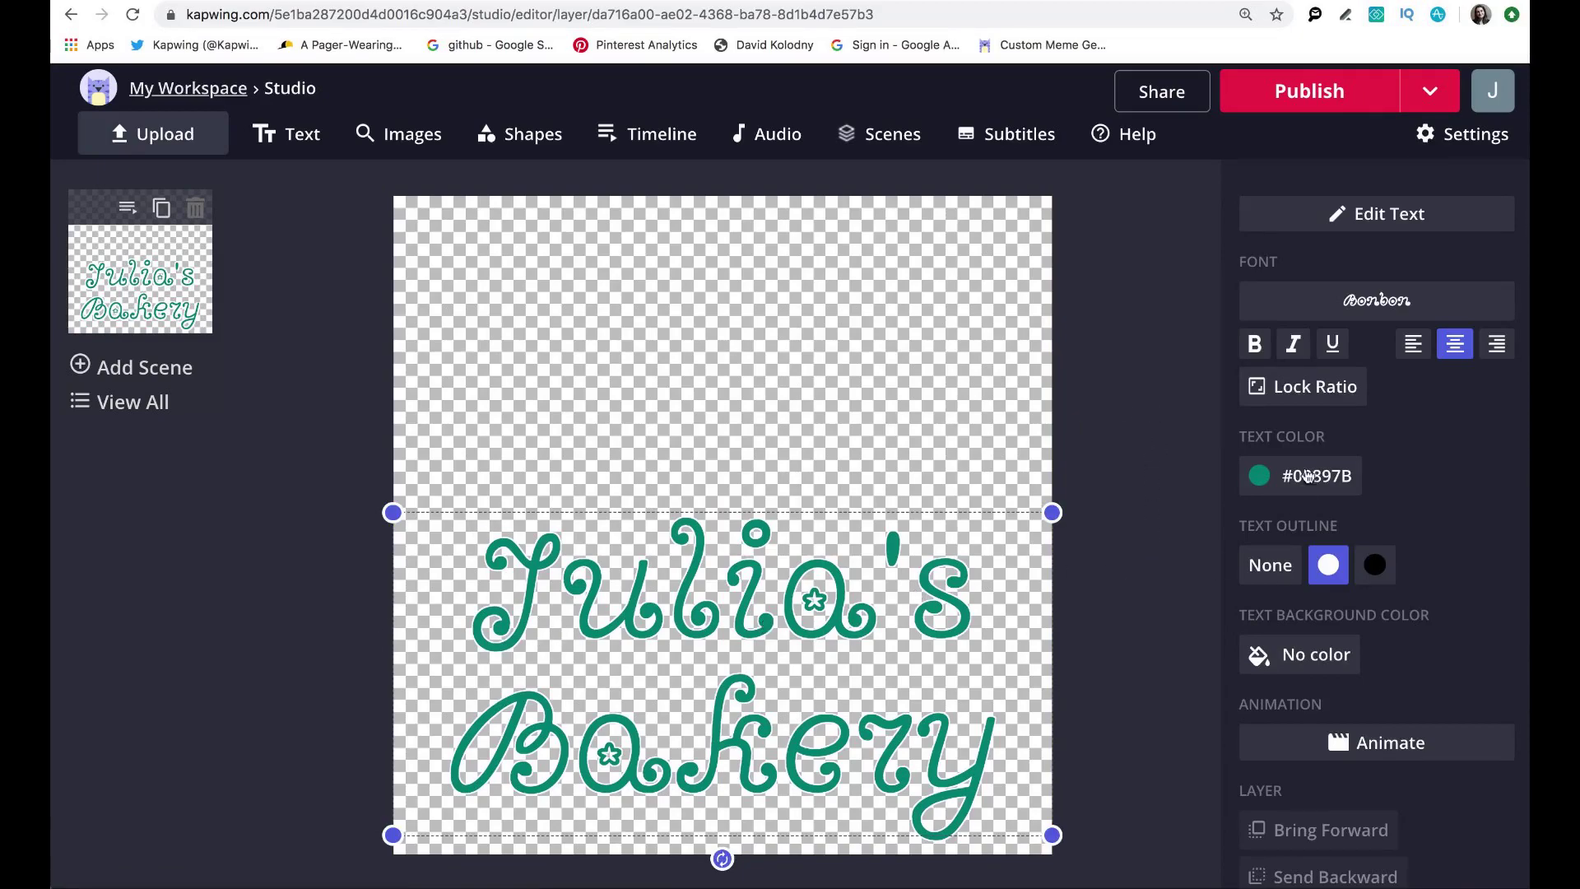
# Make the text bold while keeping its white outline
pyautogui.click(1253, 343)
pyautogui.click(1268, 571)
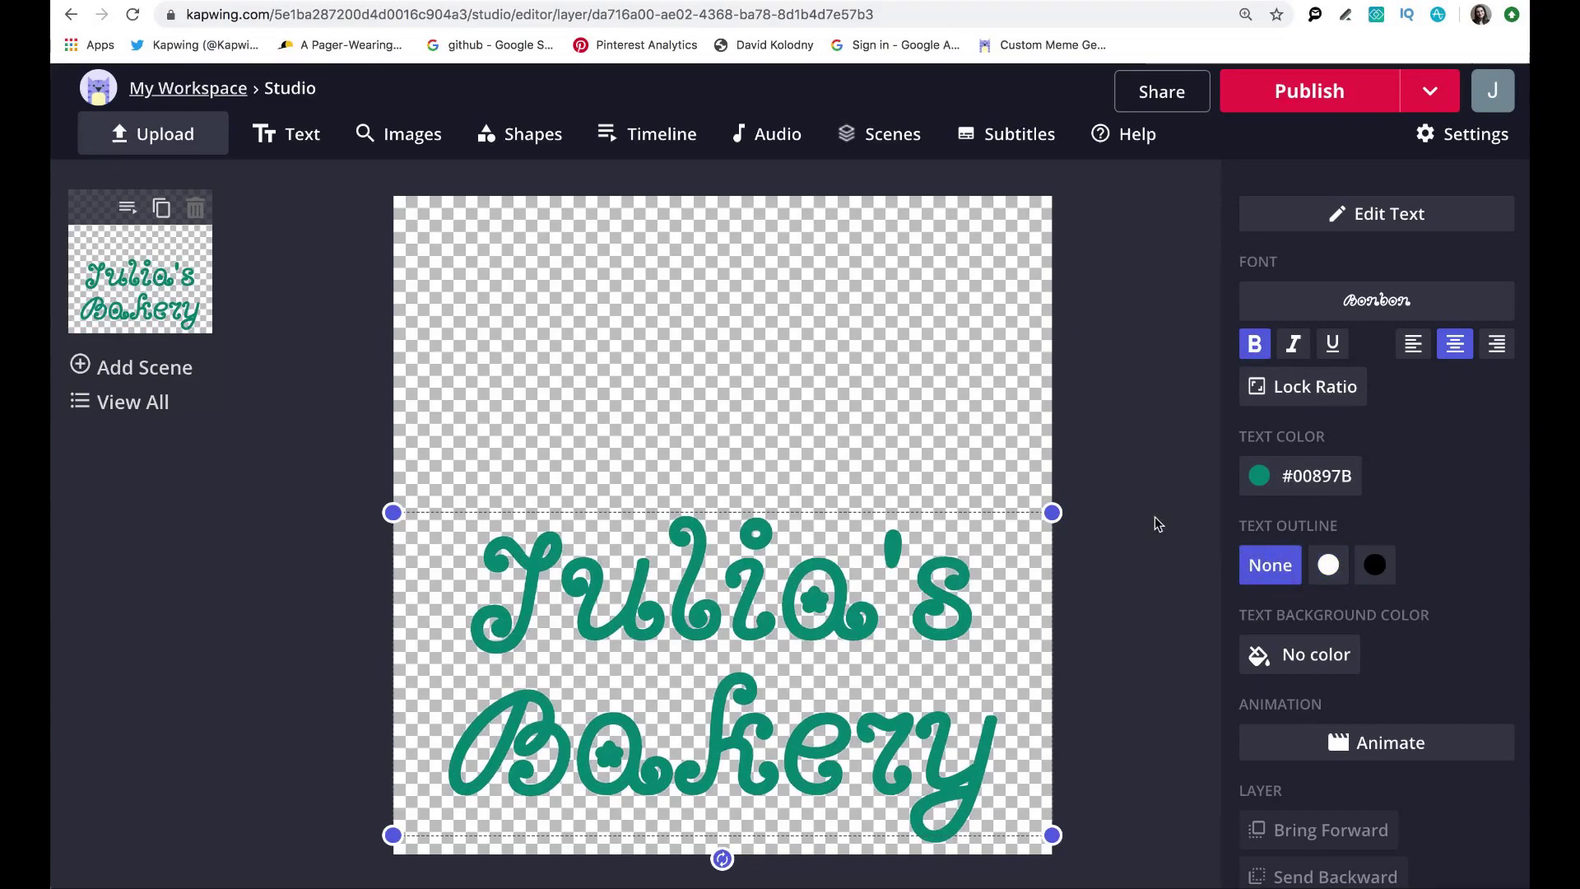
pyautogui.click(1326, 574)
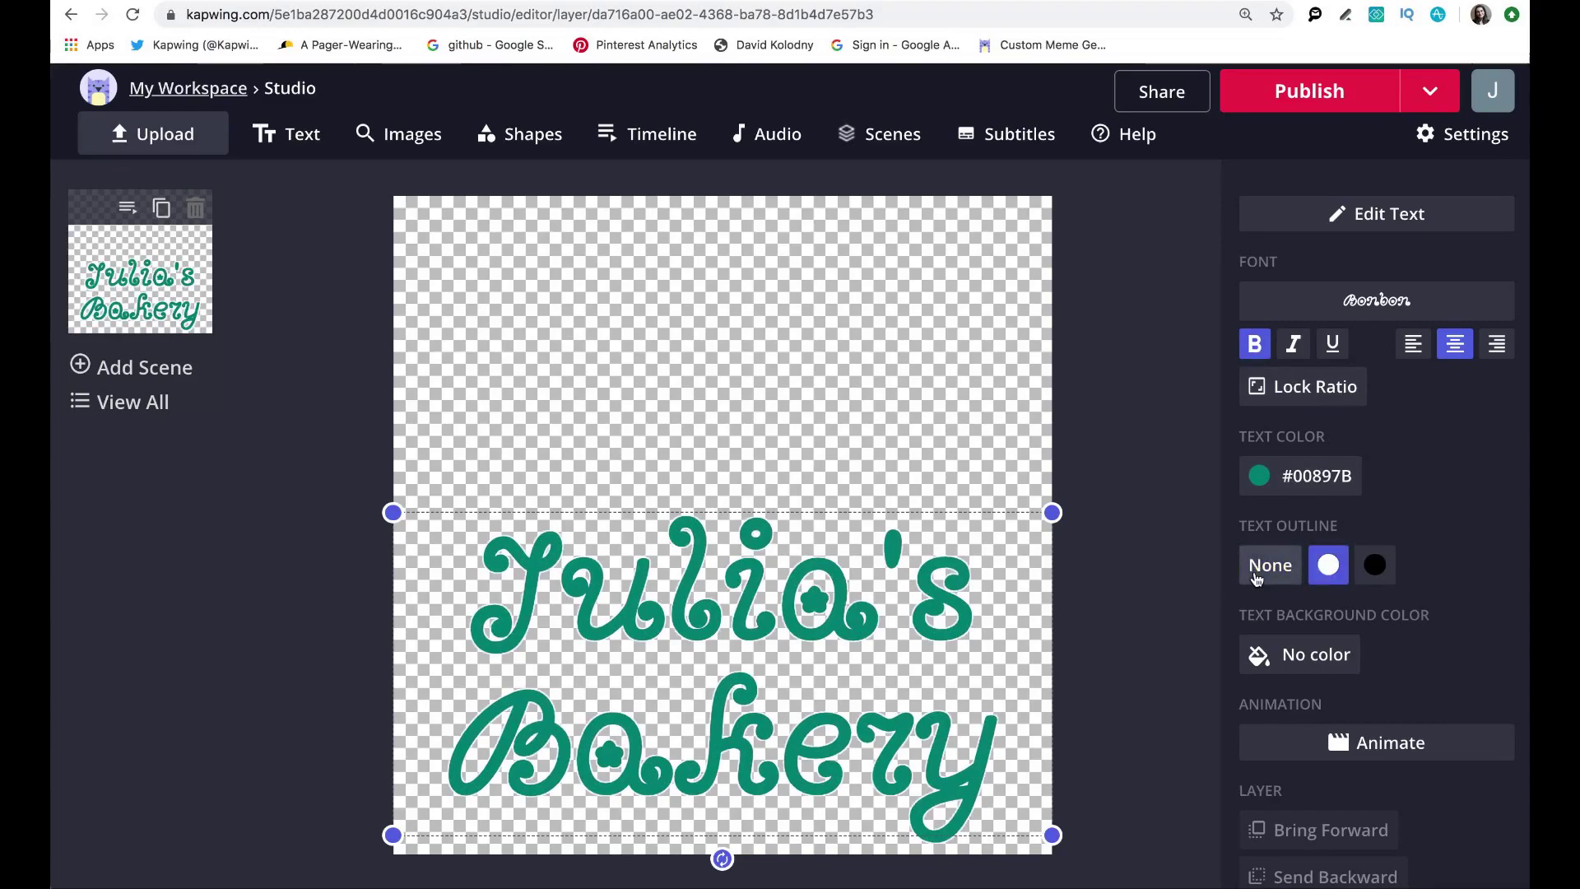
pyautogui.click(351, 356)
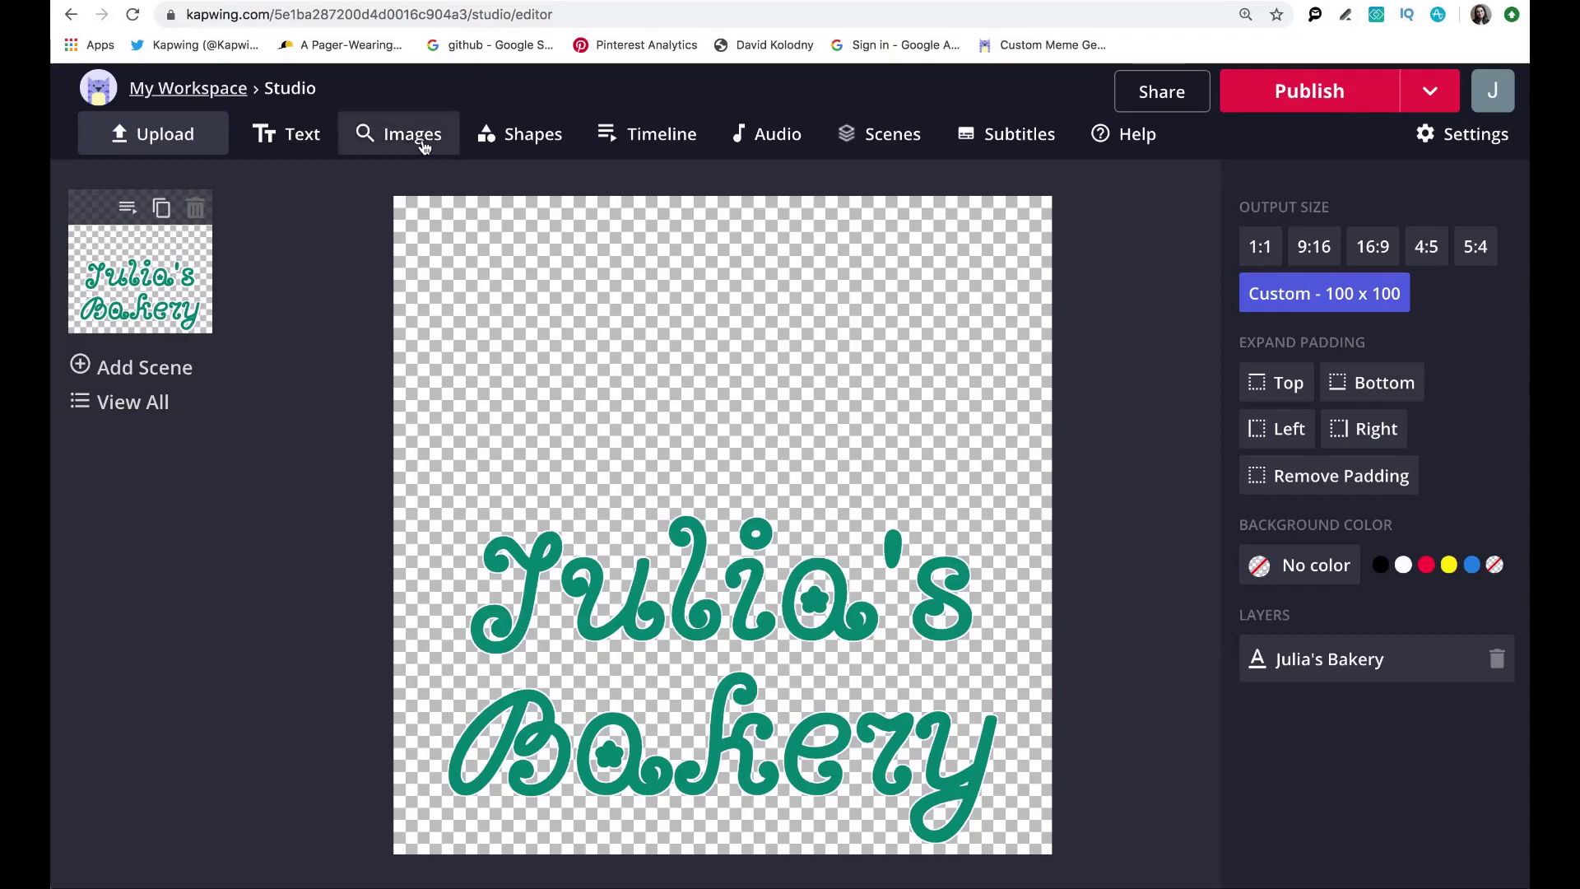
# Search Kapwing's images for 'cupcake png'
pyautogui.click(422, 139)
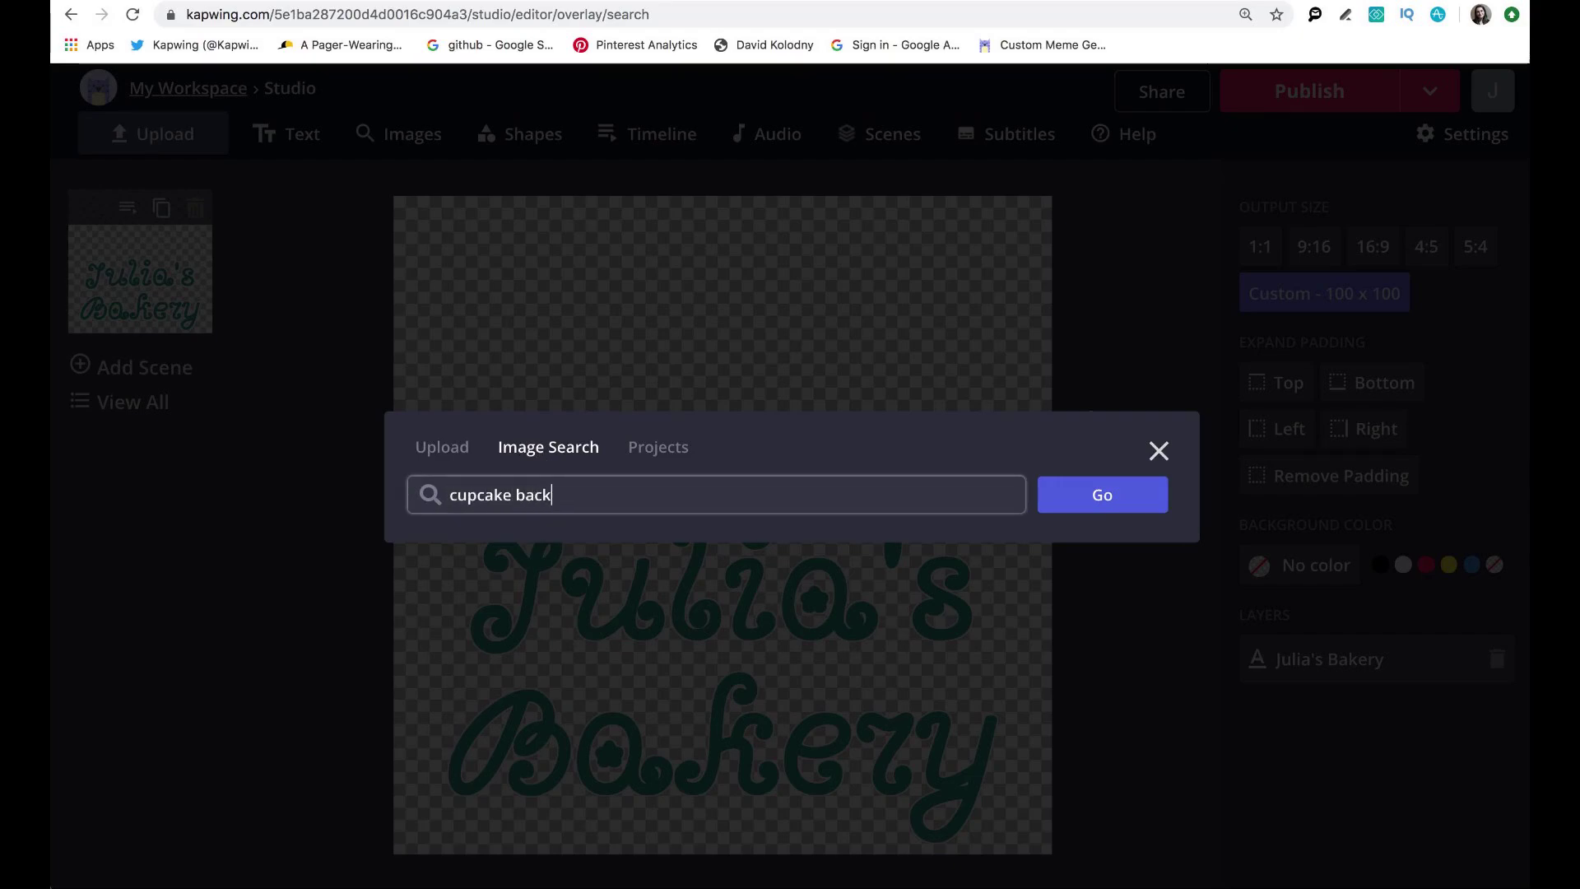
pyautogui.write('groundng')
pyautogui.press('Return')
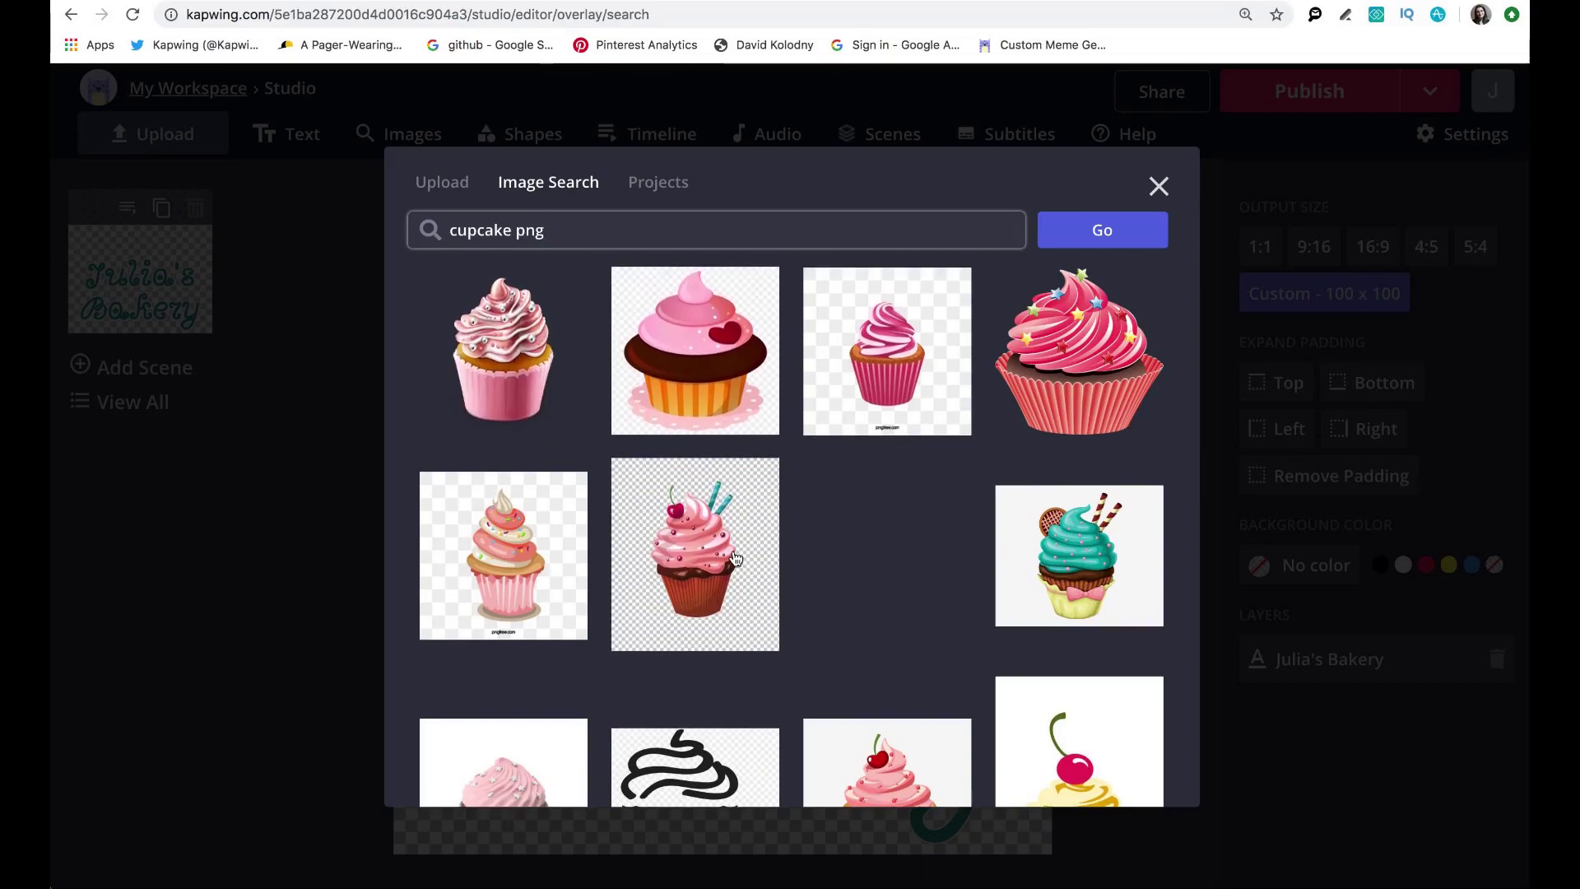
# Scroll the search results and add the pink-swirl cupcake image to the canvas
pyautogui.scroll(-5, 734, 549)
pyautogui.scroll(-10, 736, 556)
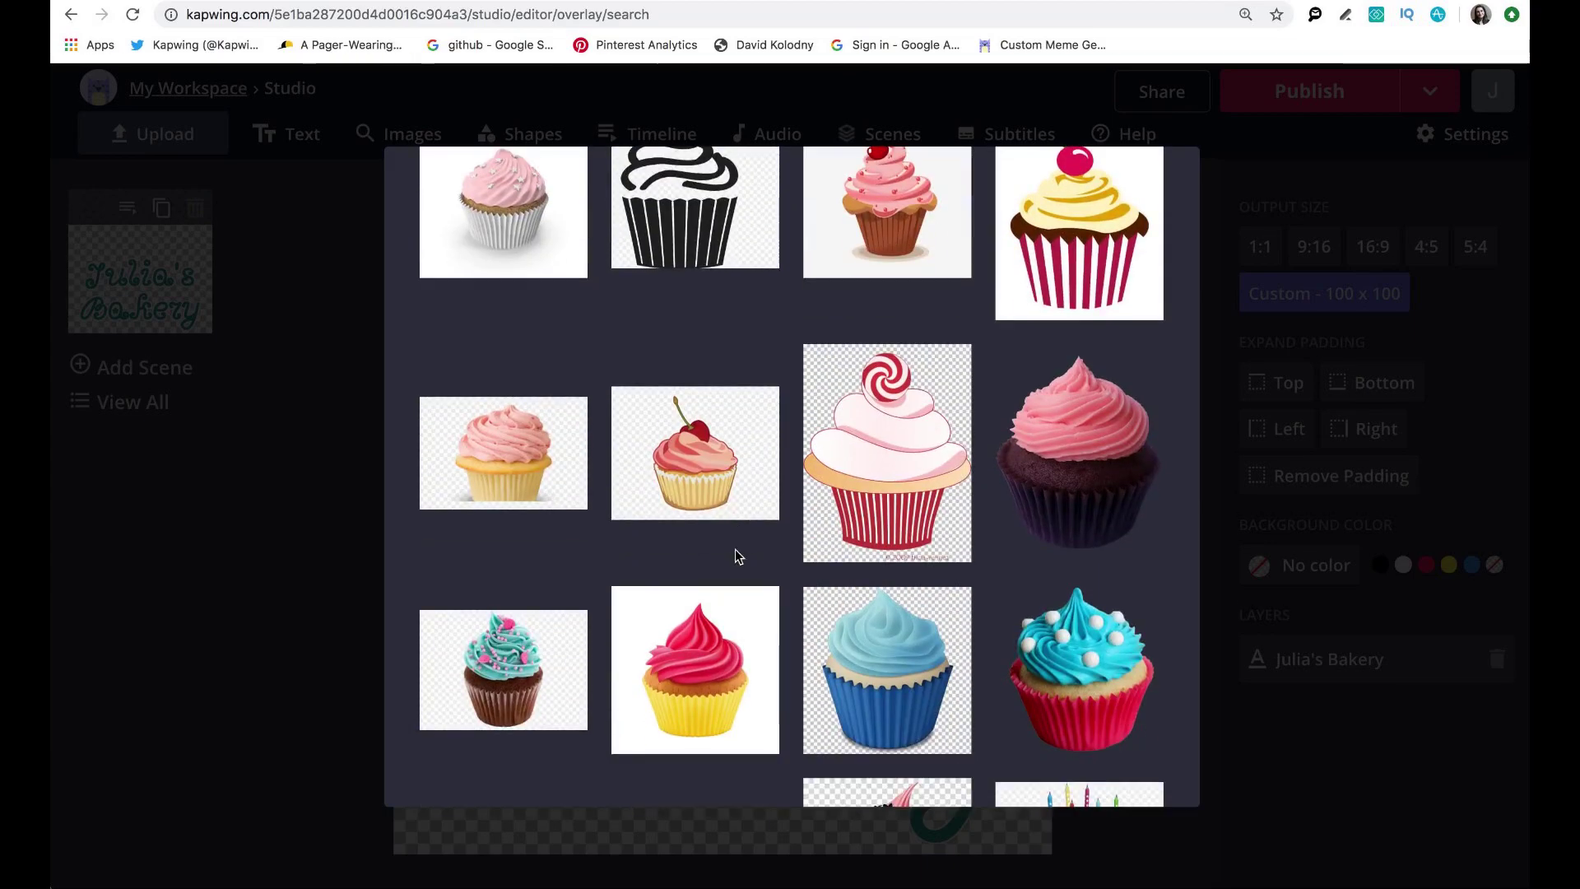
pyautogui.scroll(-7, 737, 557)
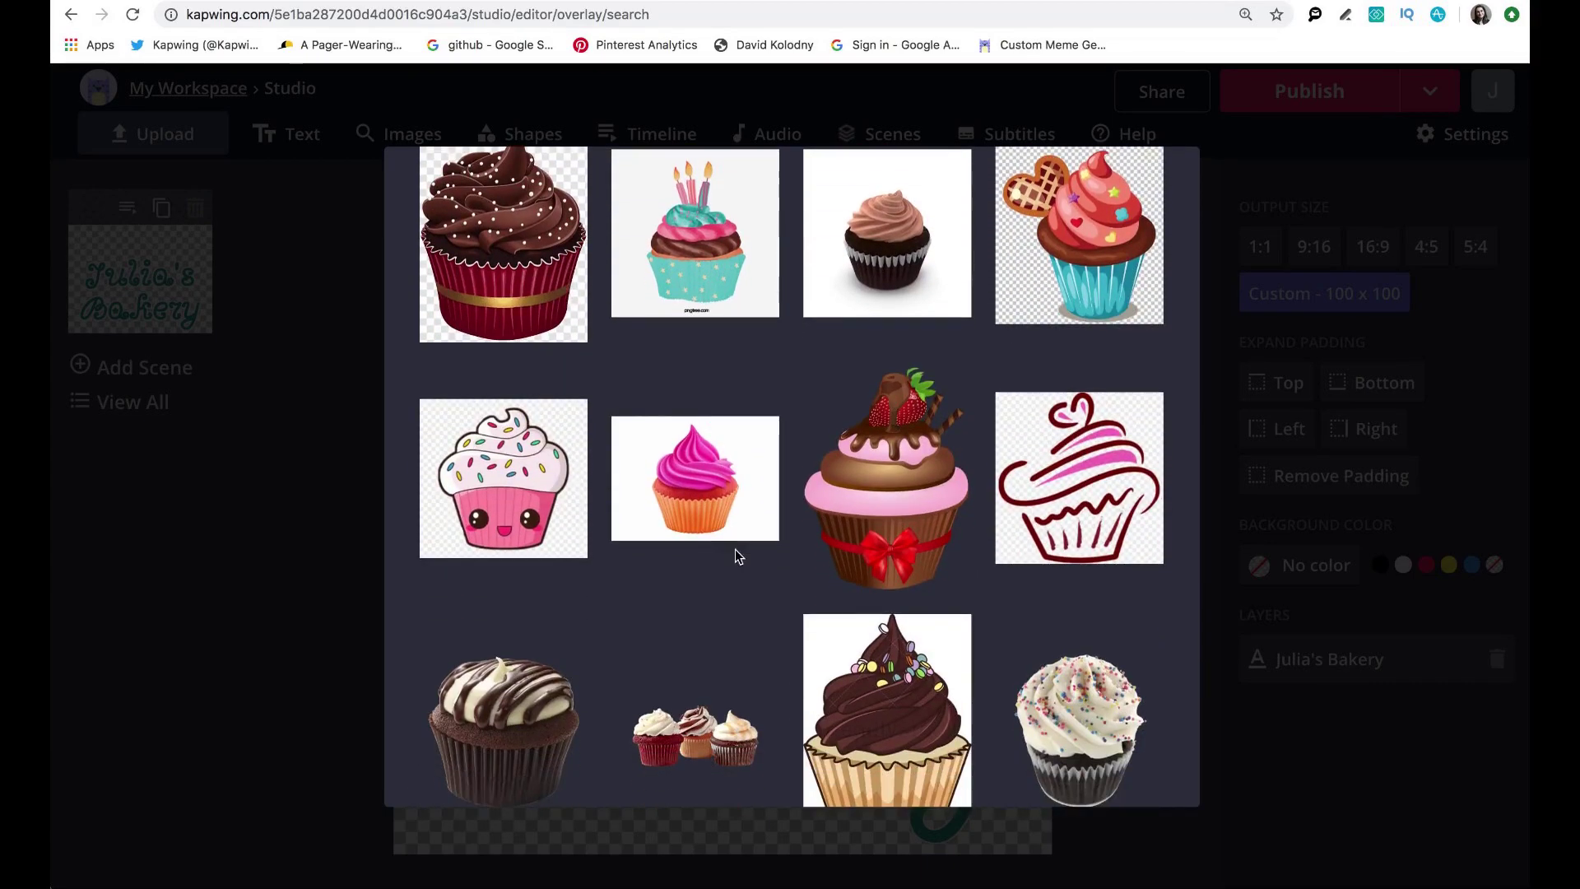
pyautogui.scroll(-8, 735, 536)
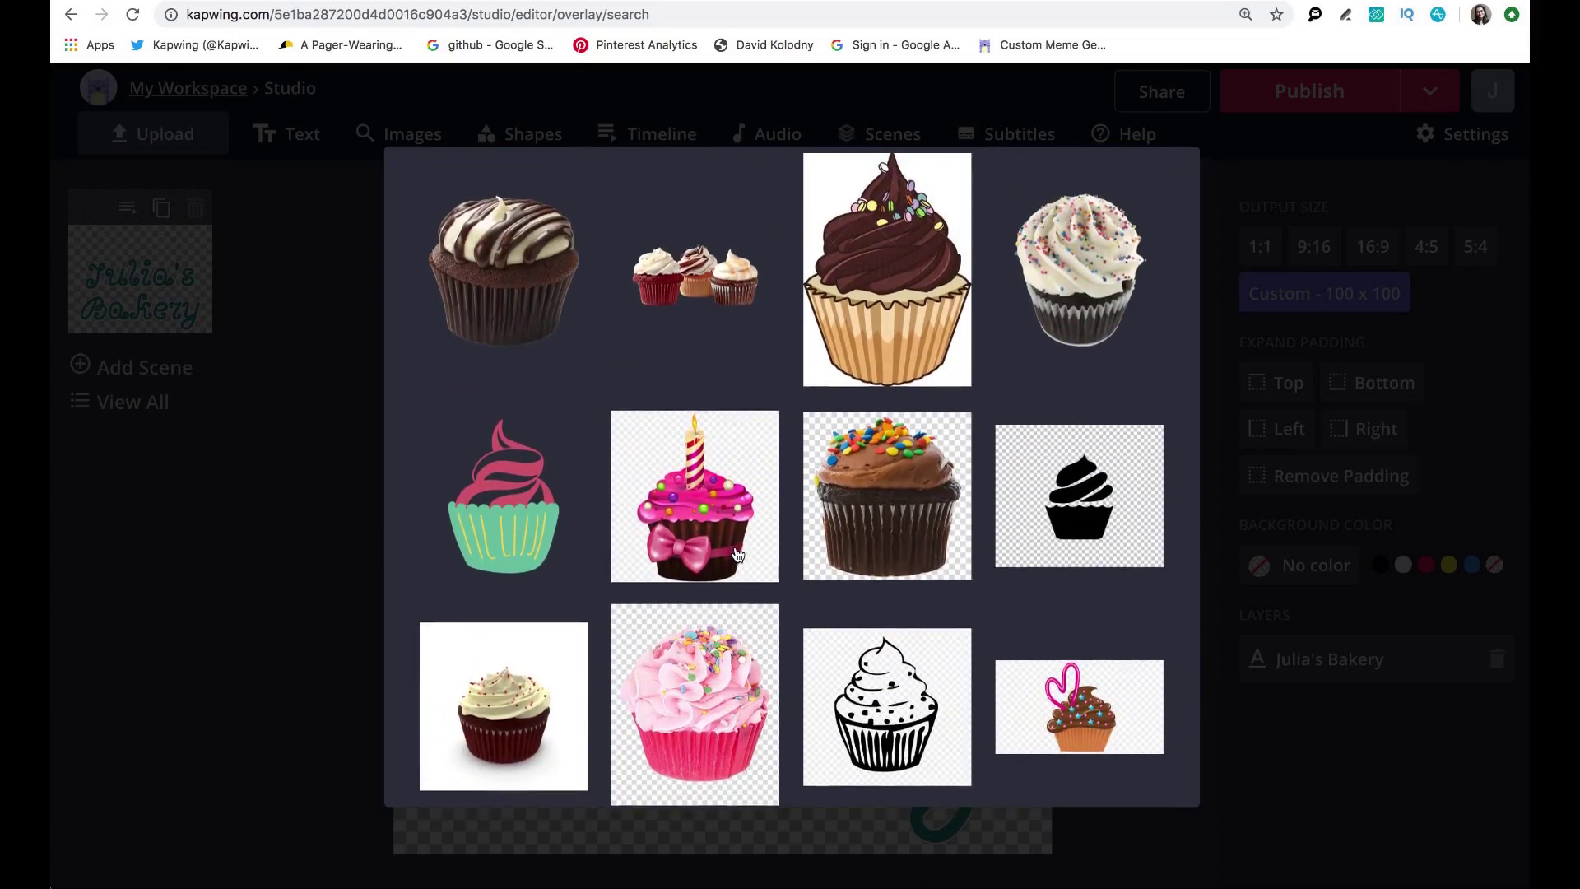
pyautogui.scroll(-4, 741, 527)
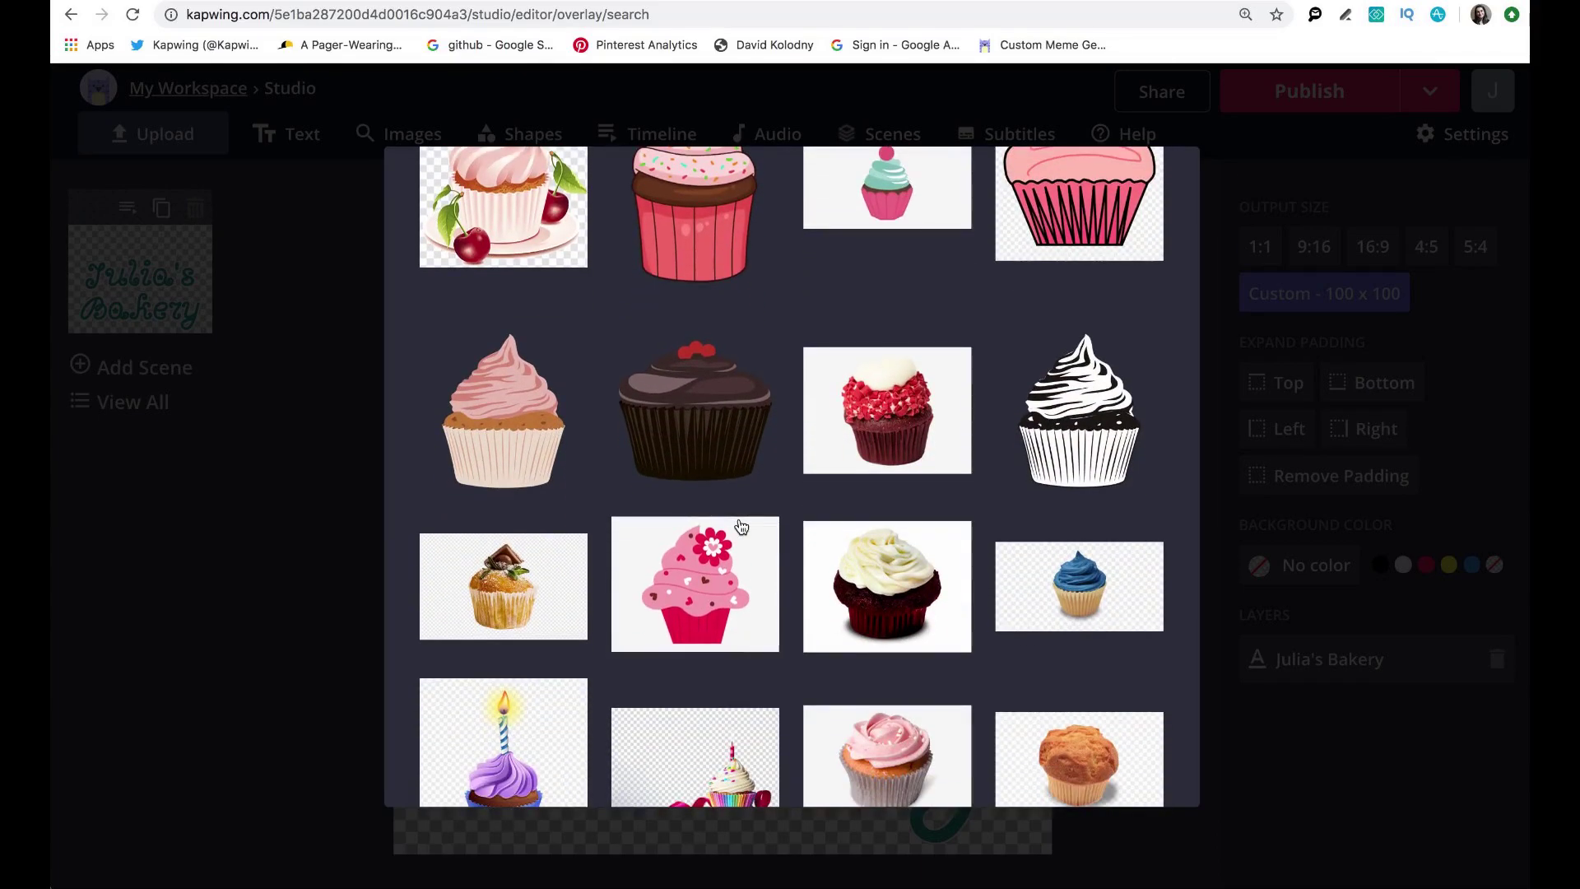
pyautogui.scroll(-15, 739, 526)
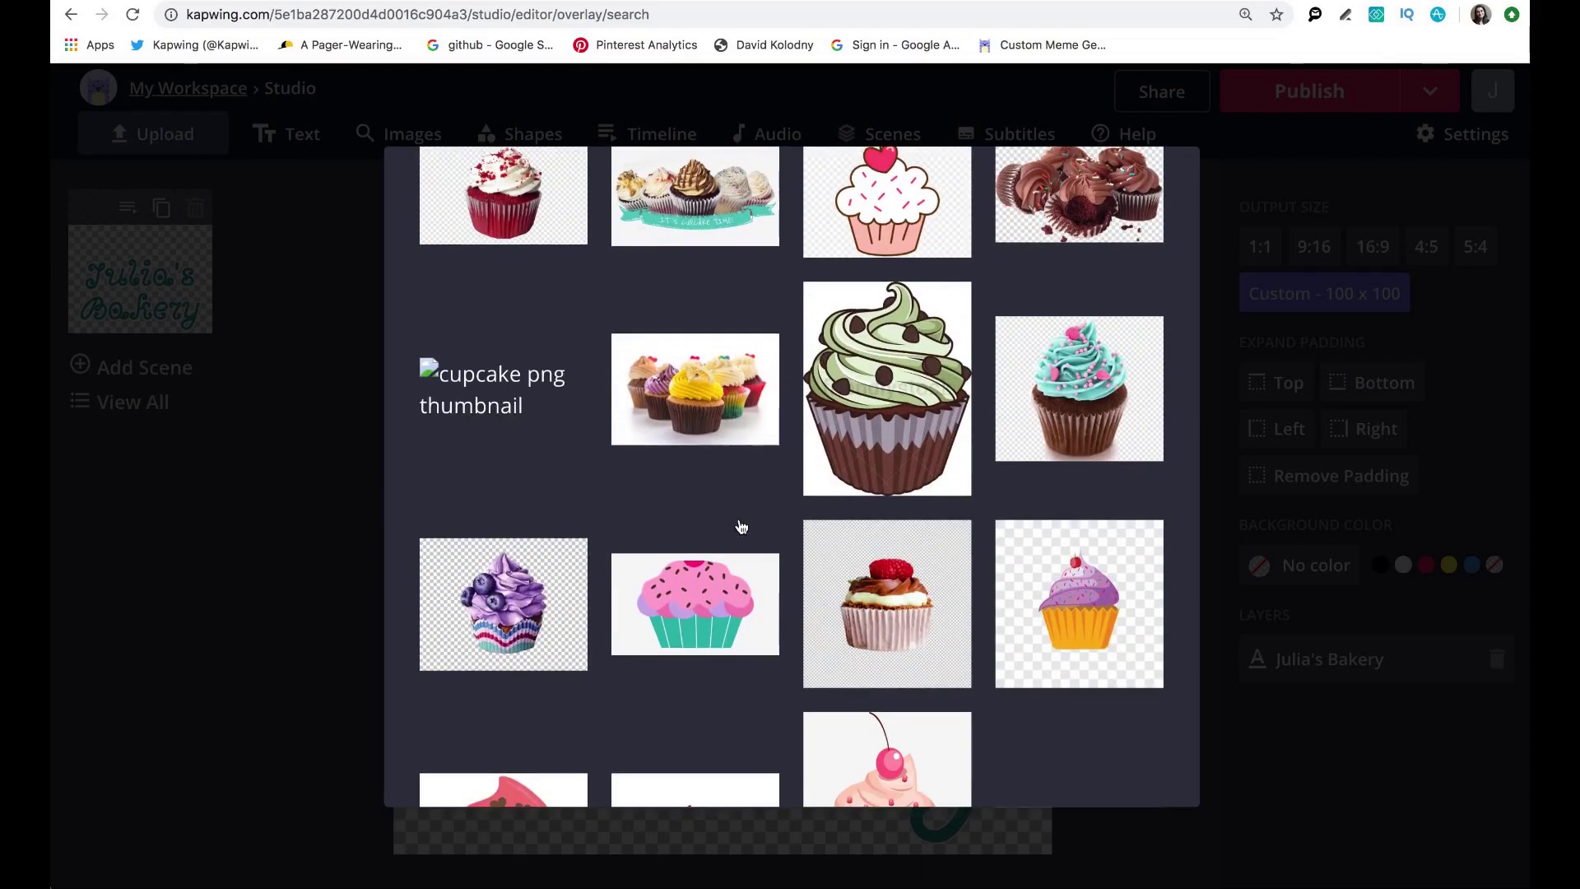
pyautogui.scroll(-10, 739, 527)
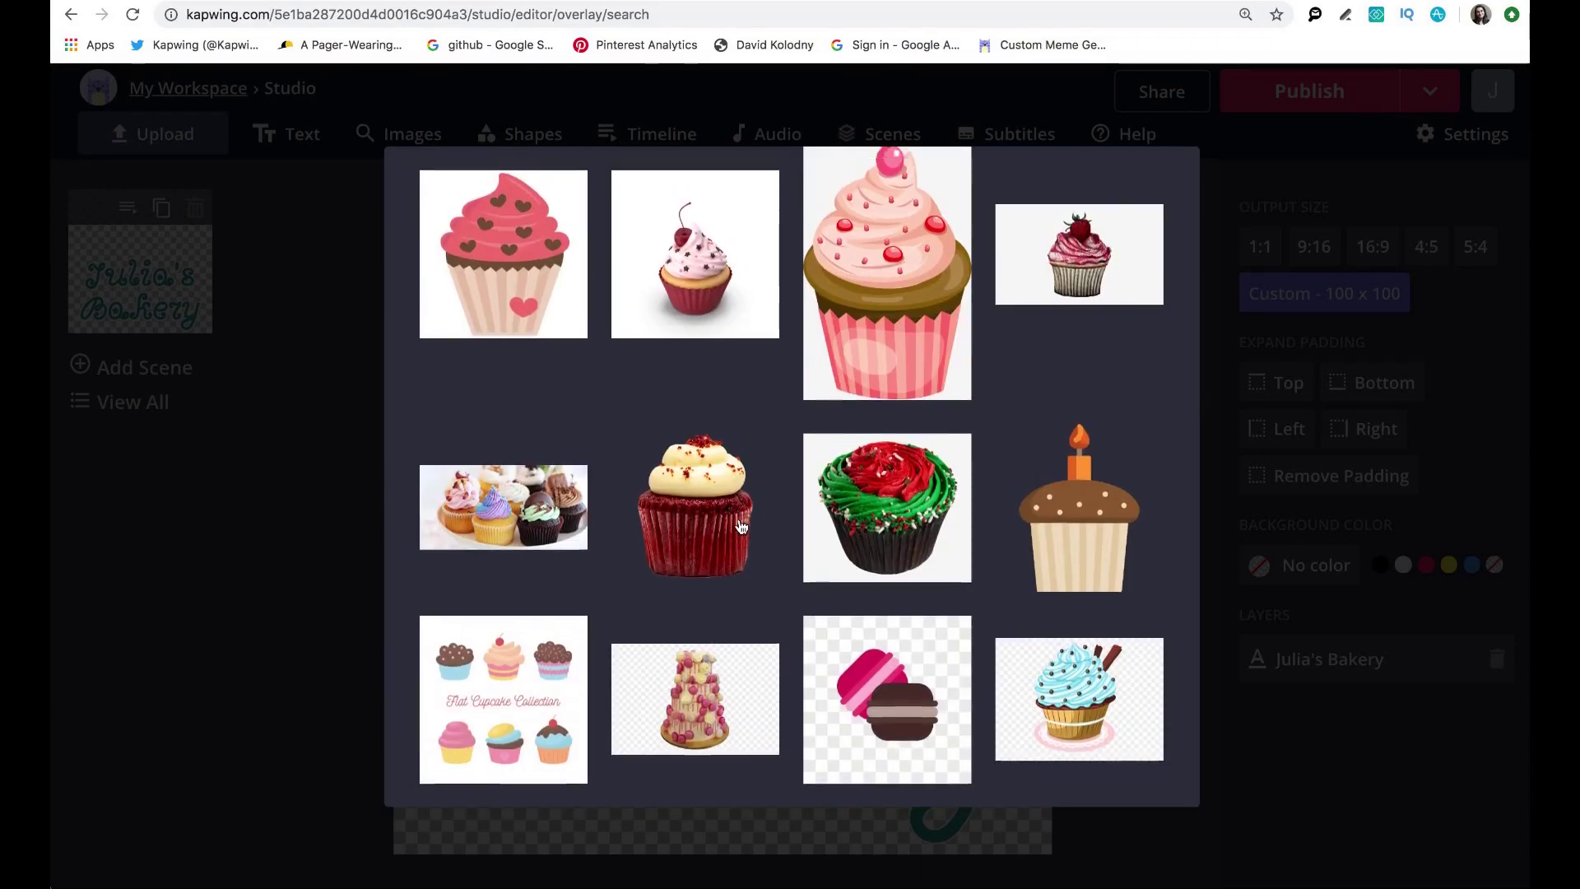
pyautogui.scroll(4, 741, 526)
pyautogui.scroll(-3, 510, 549)
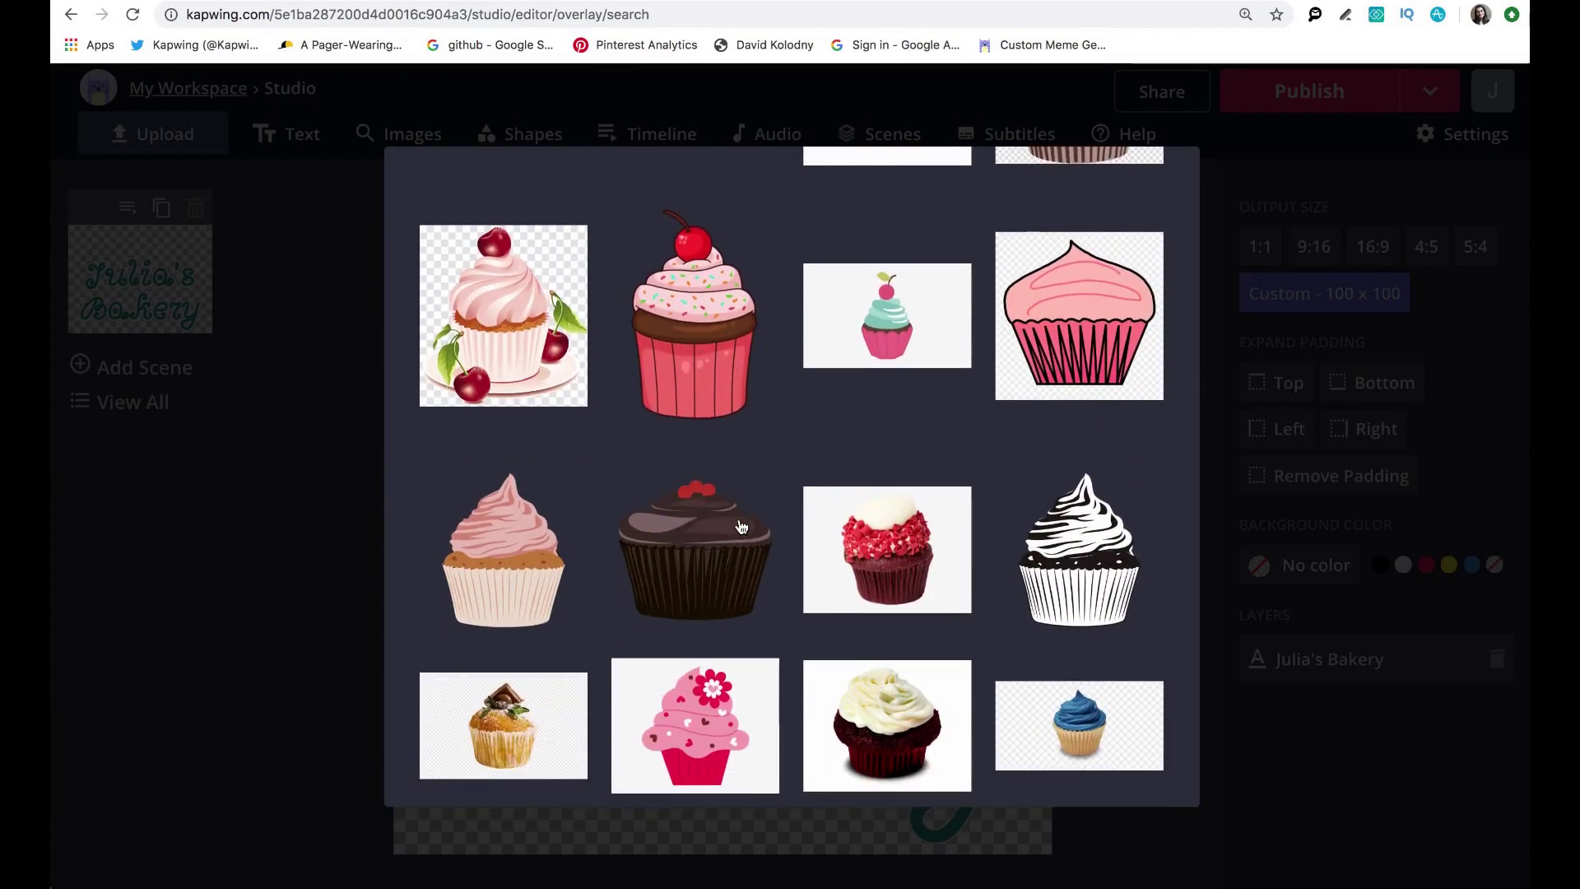
pyautogui.click(494, 548)
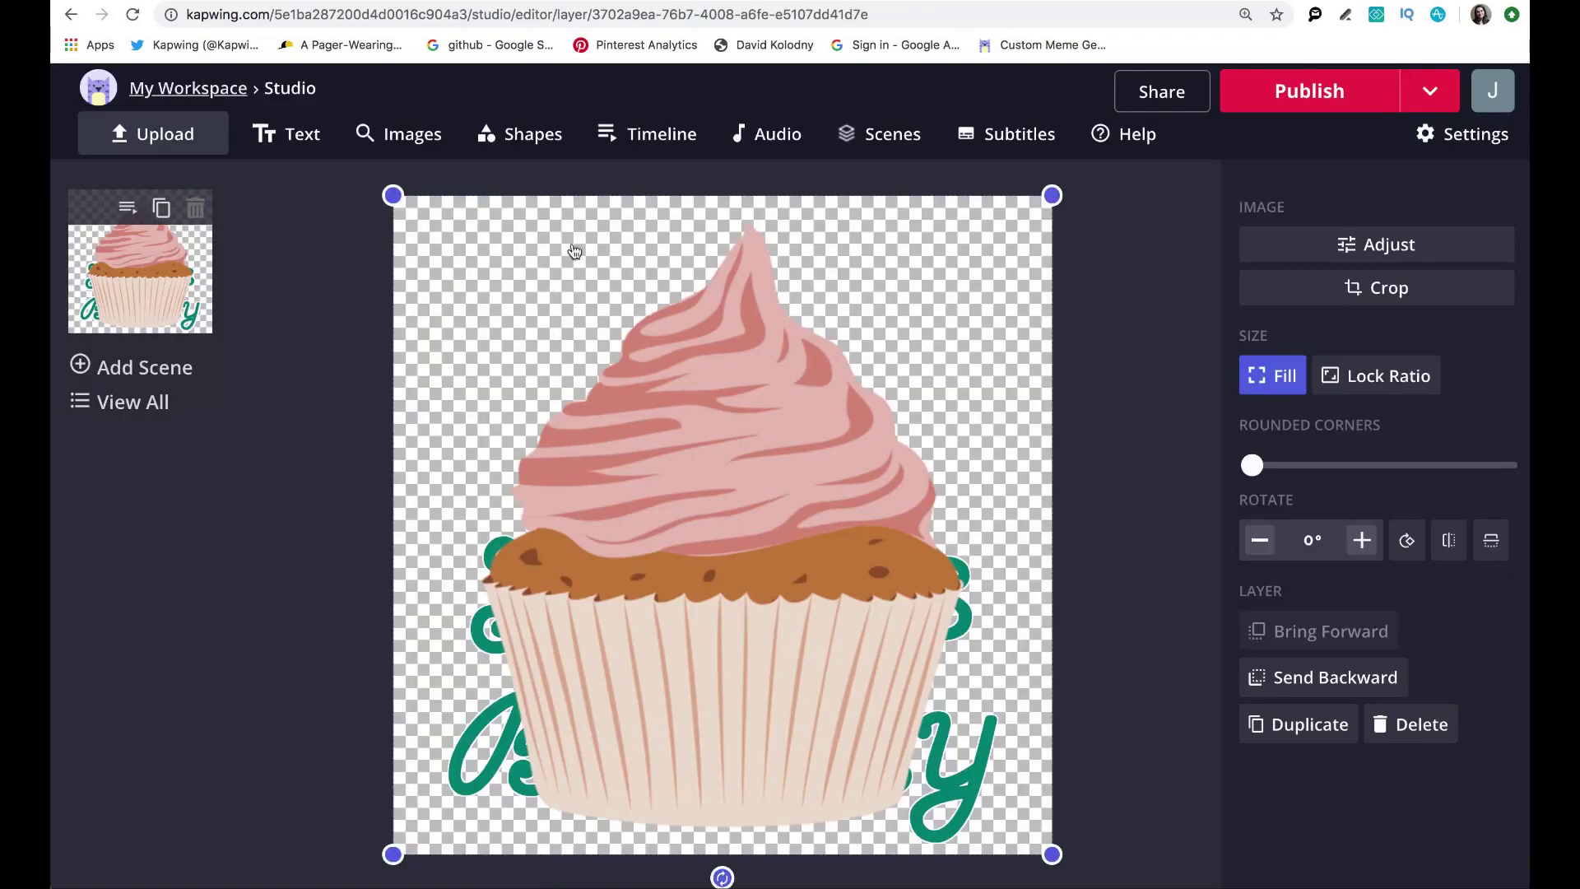
# Shrink the cupcake and move it to the top centre, then shrink and centre the Julia's Bakery text under it
pyautogui.moveTo(393, 196); pyautogui.dragTo(744, 561)
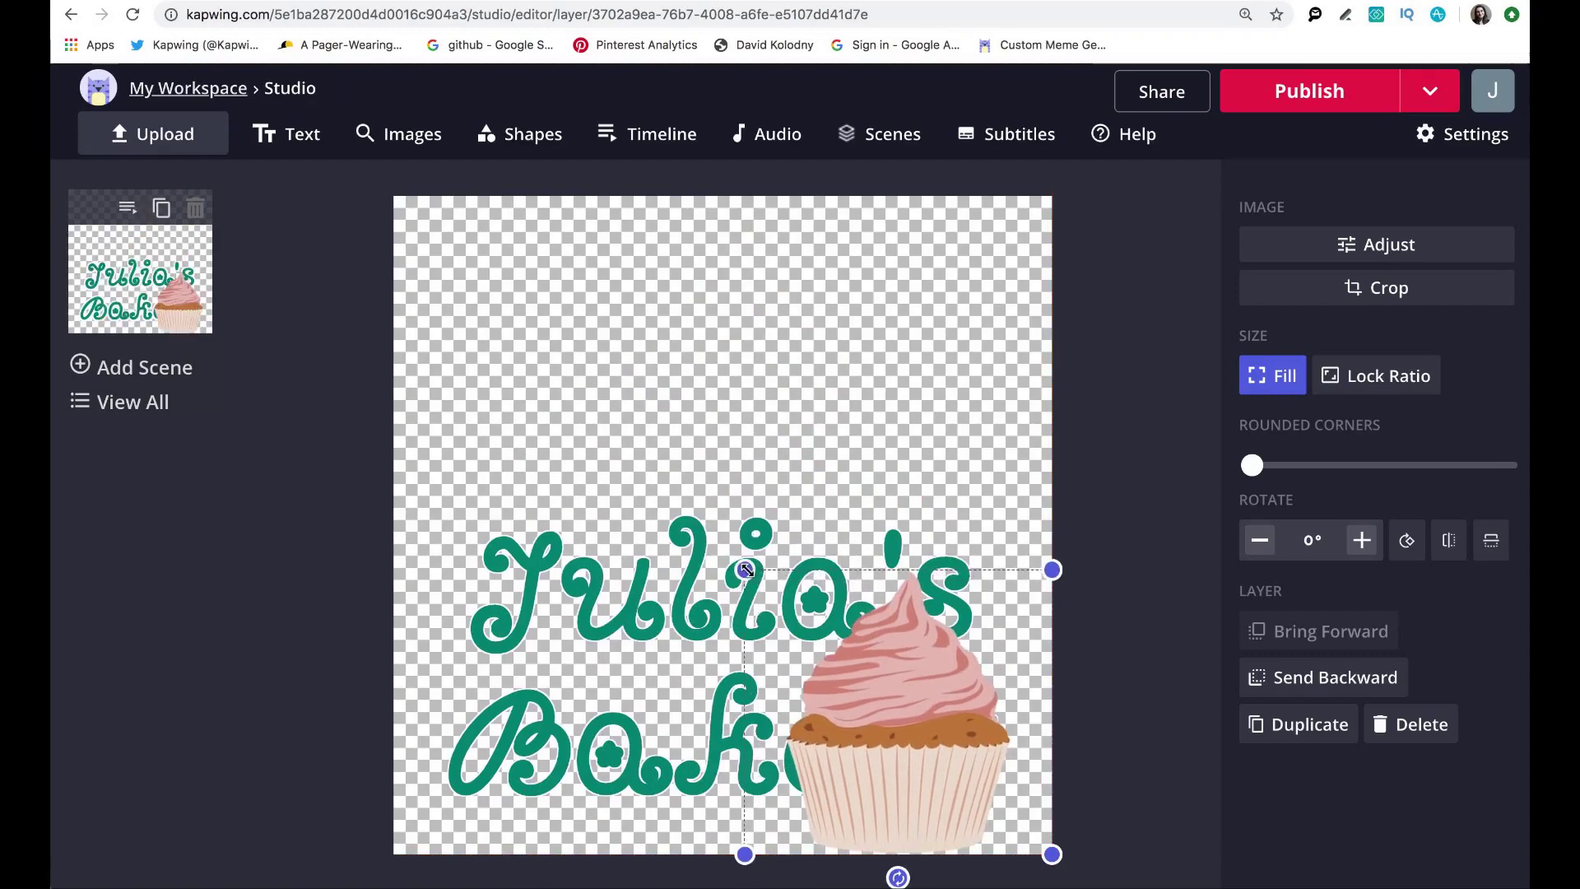
pyautogui.moveTo(931, 732); pyautogui.dragTo(782, 413)
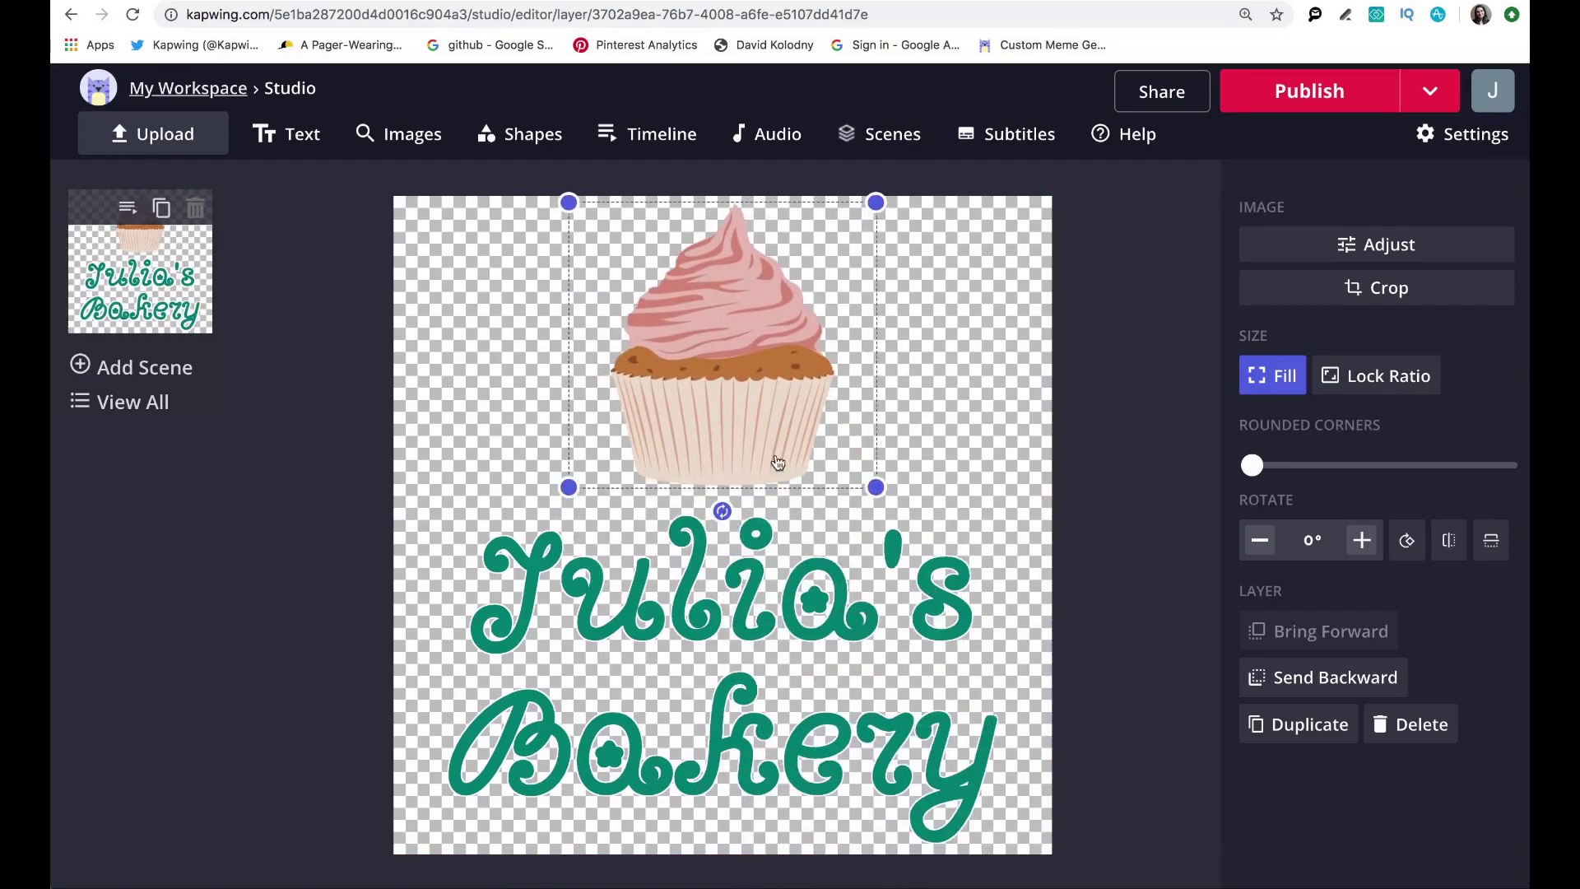
pyautogui.click(776, 647)
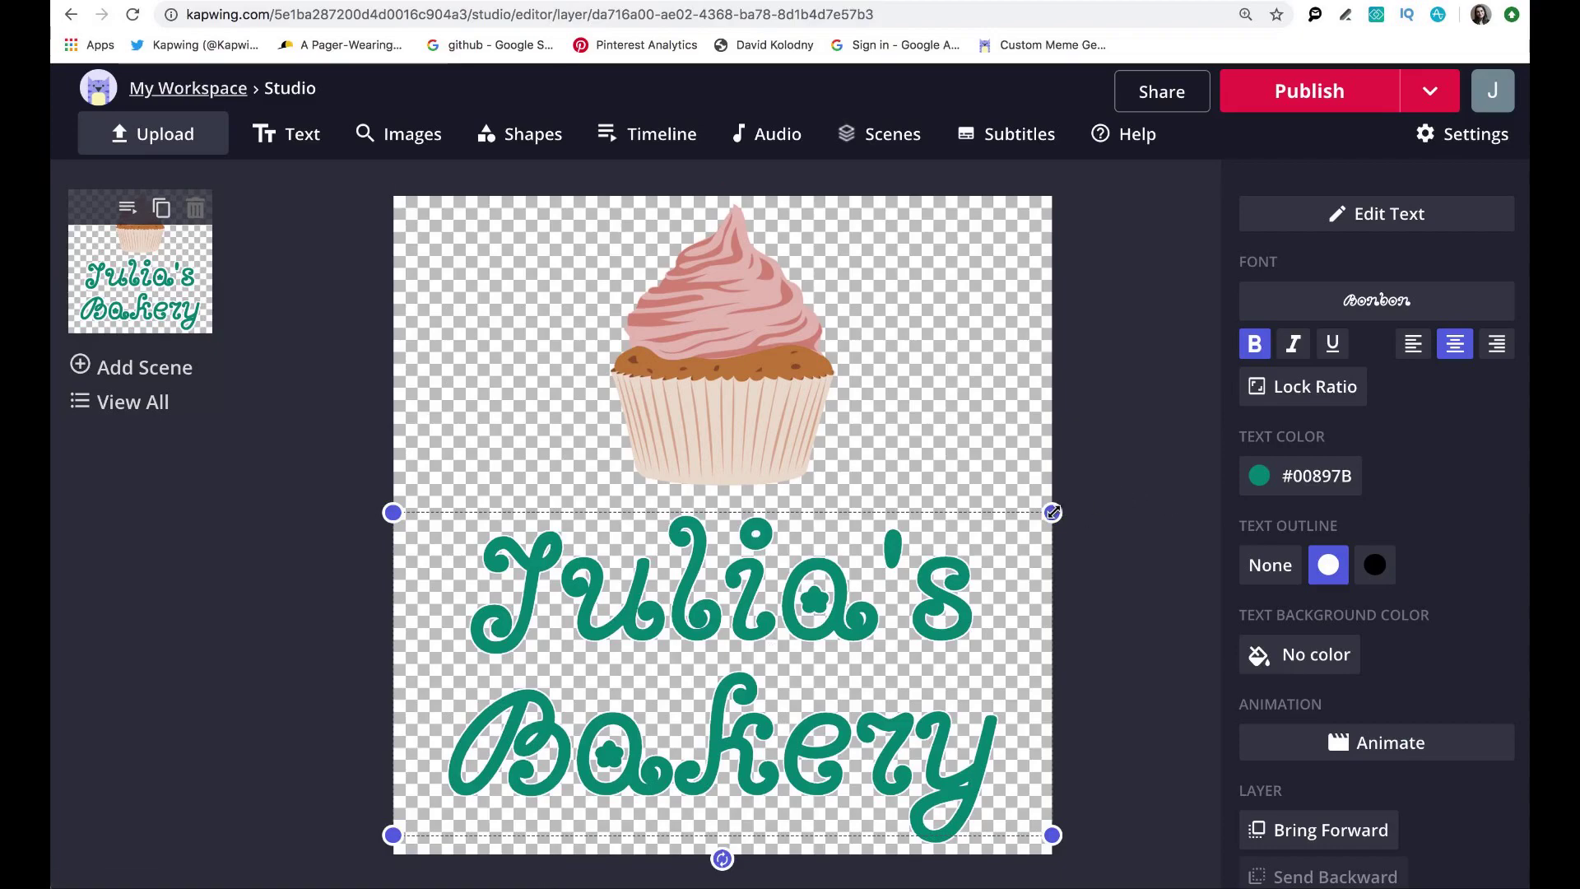
pyautogui.moveTo(1052, 512); pyautogui.dragTo(1026, 522)
pyautogui.moveTo(777, 625); pyautogui.dragTo(781, 623)
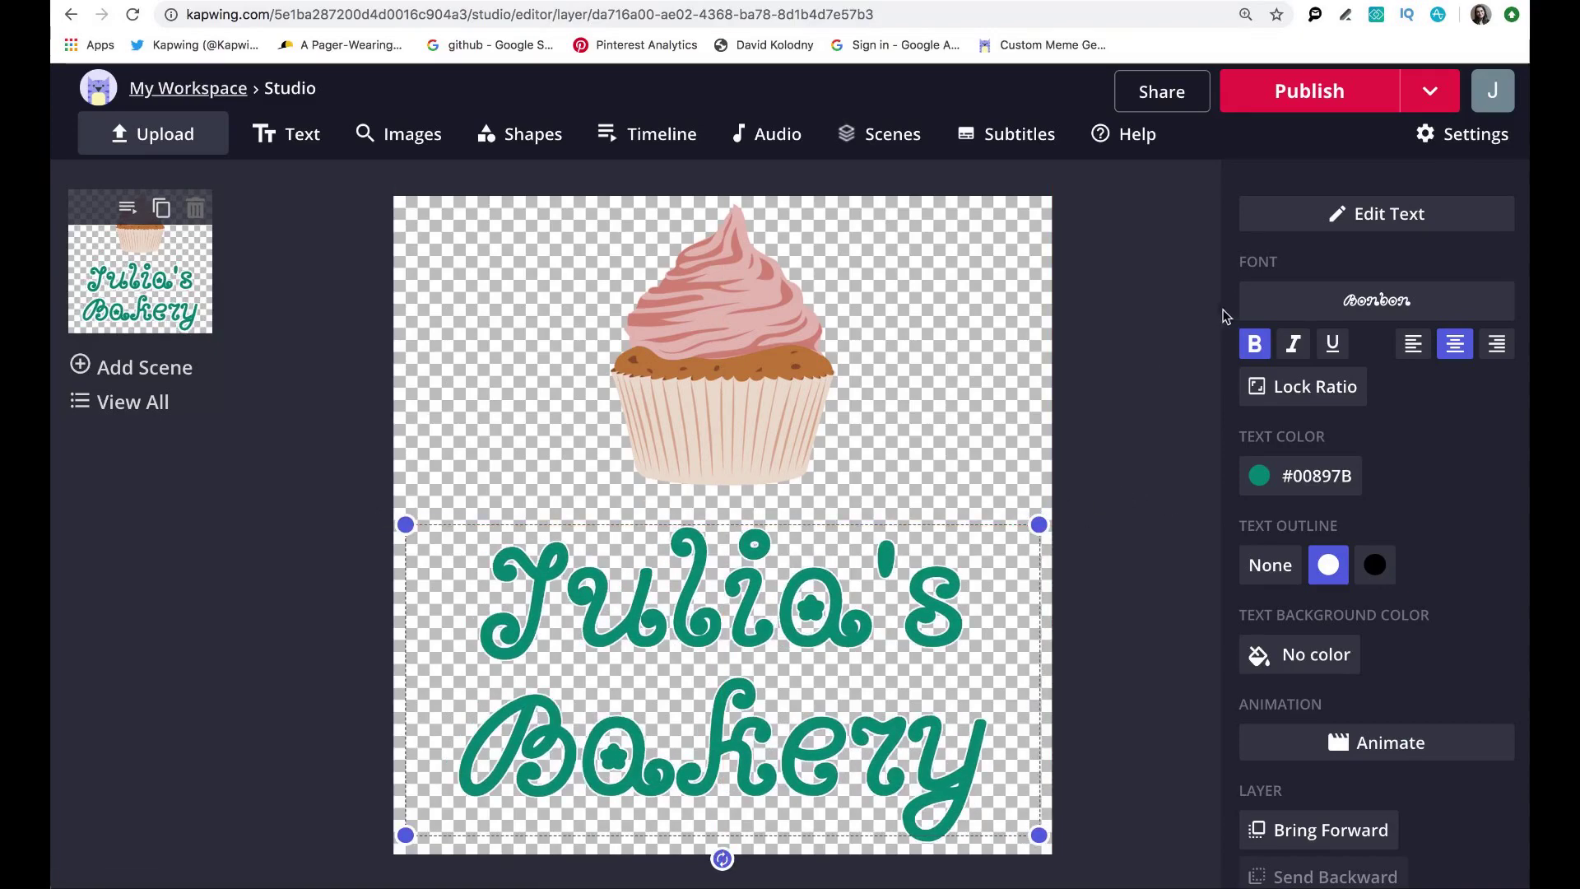
pyautogui.click(1174, 313)
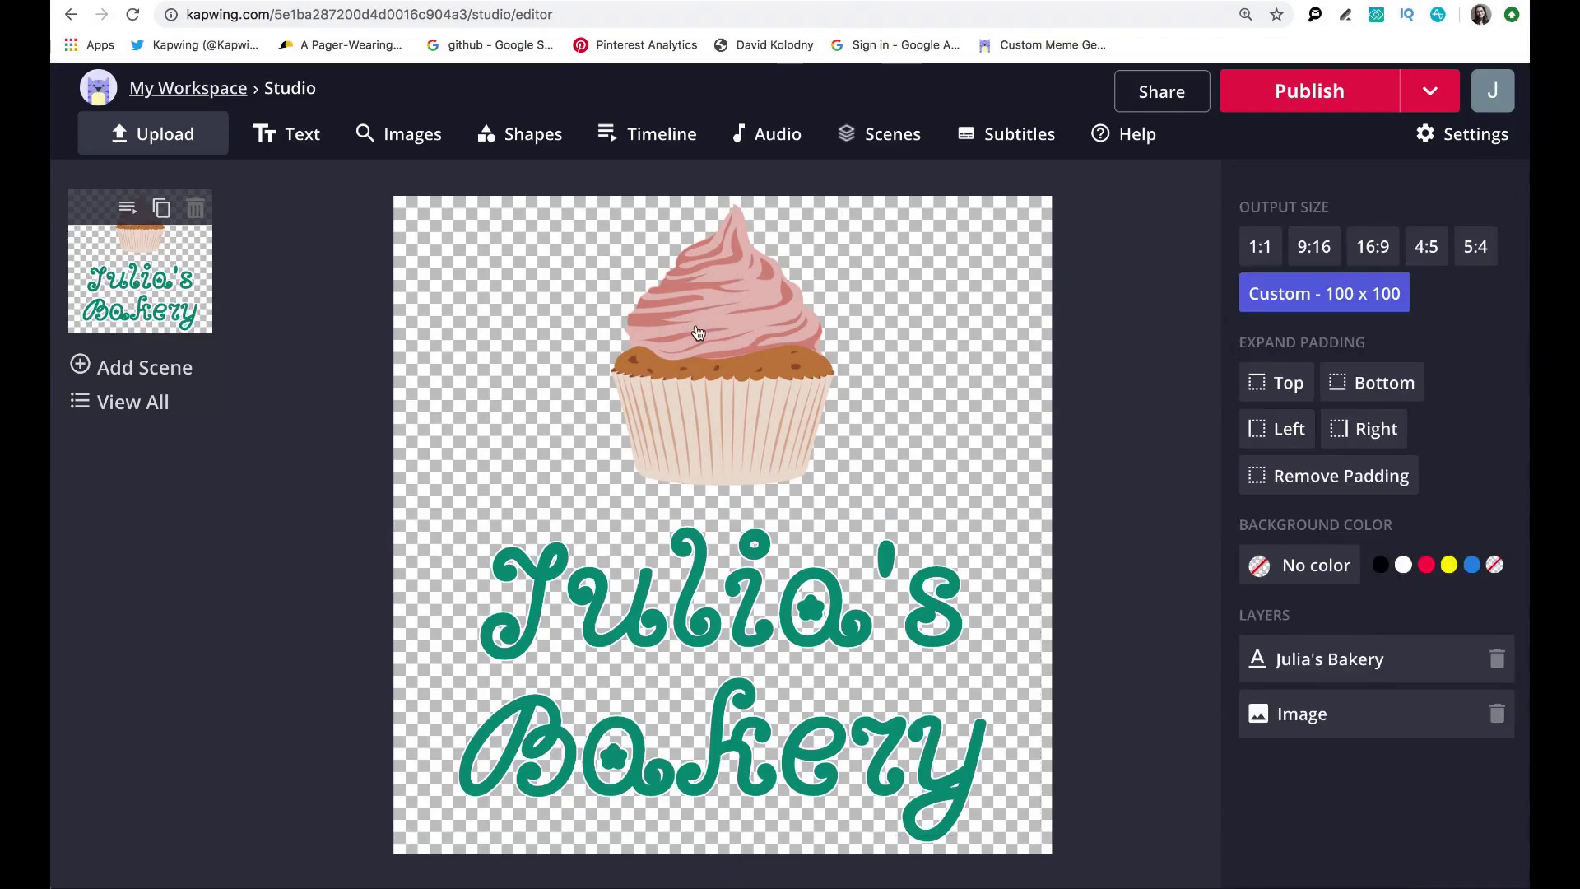
pyautogui.click(532, 140)
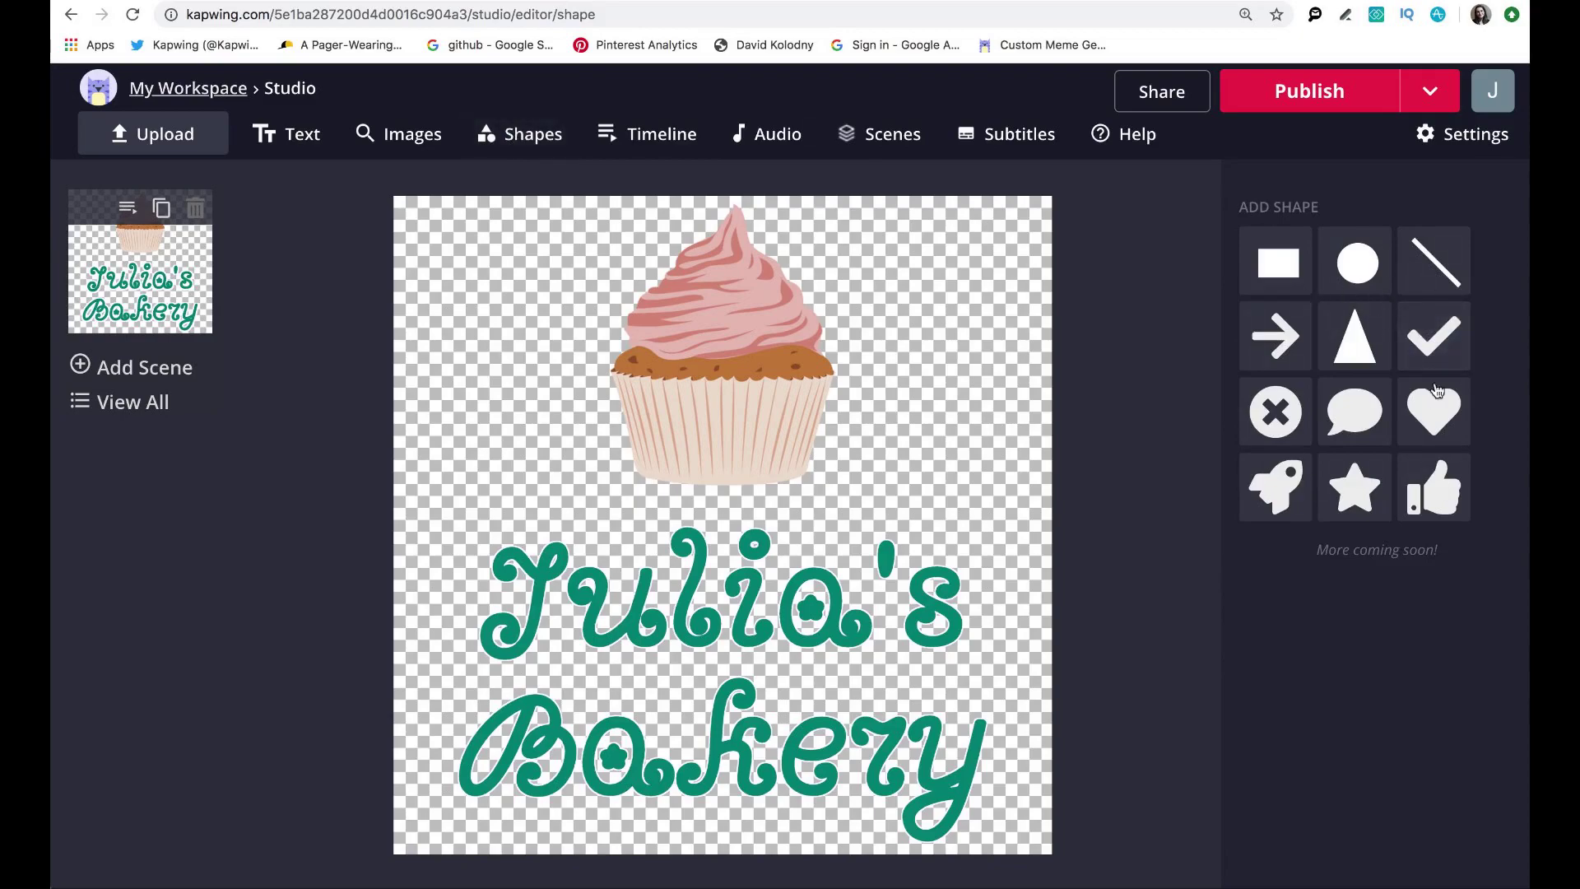
# Add a circle over the cupcake at the top, enlarge it, and fill it teal #00897B
pyautogui.click(1377, 263)
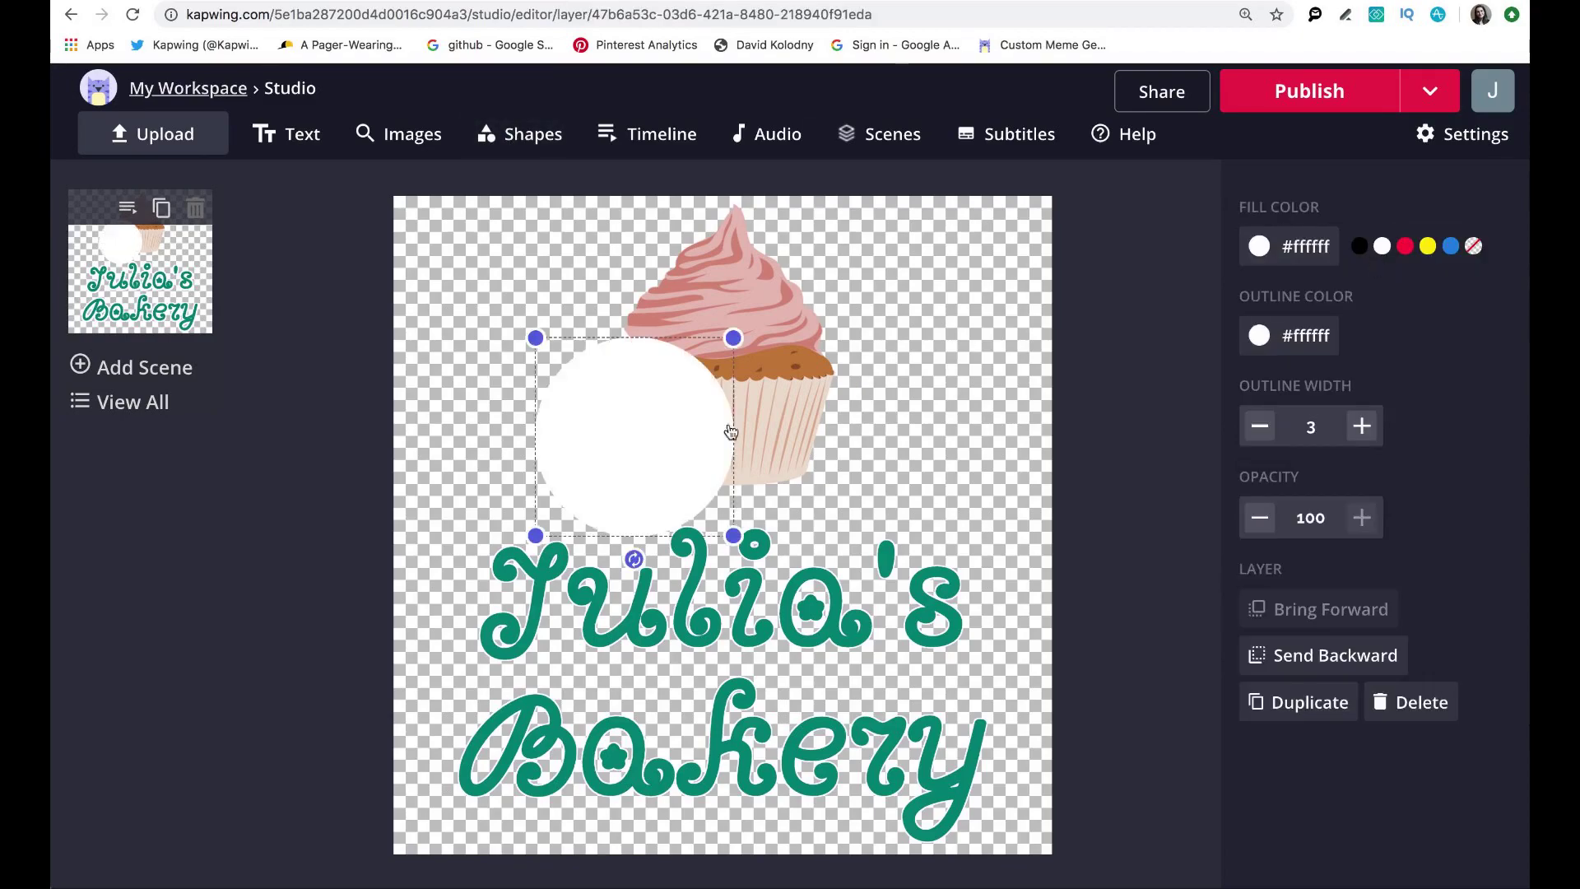
pyautogui.moveTo(618, 438); pyautogui.dragTo(583, 307)
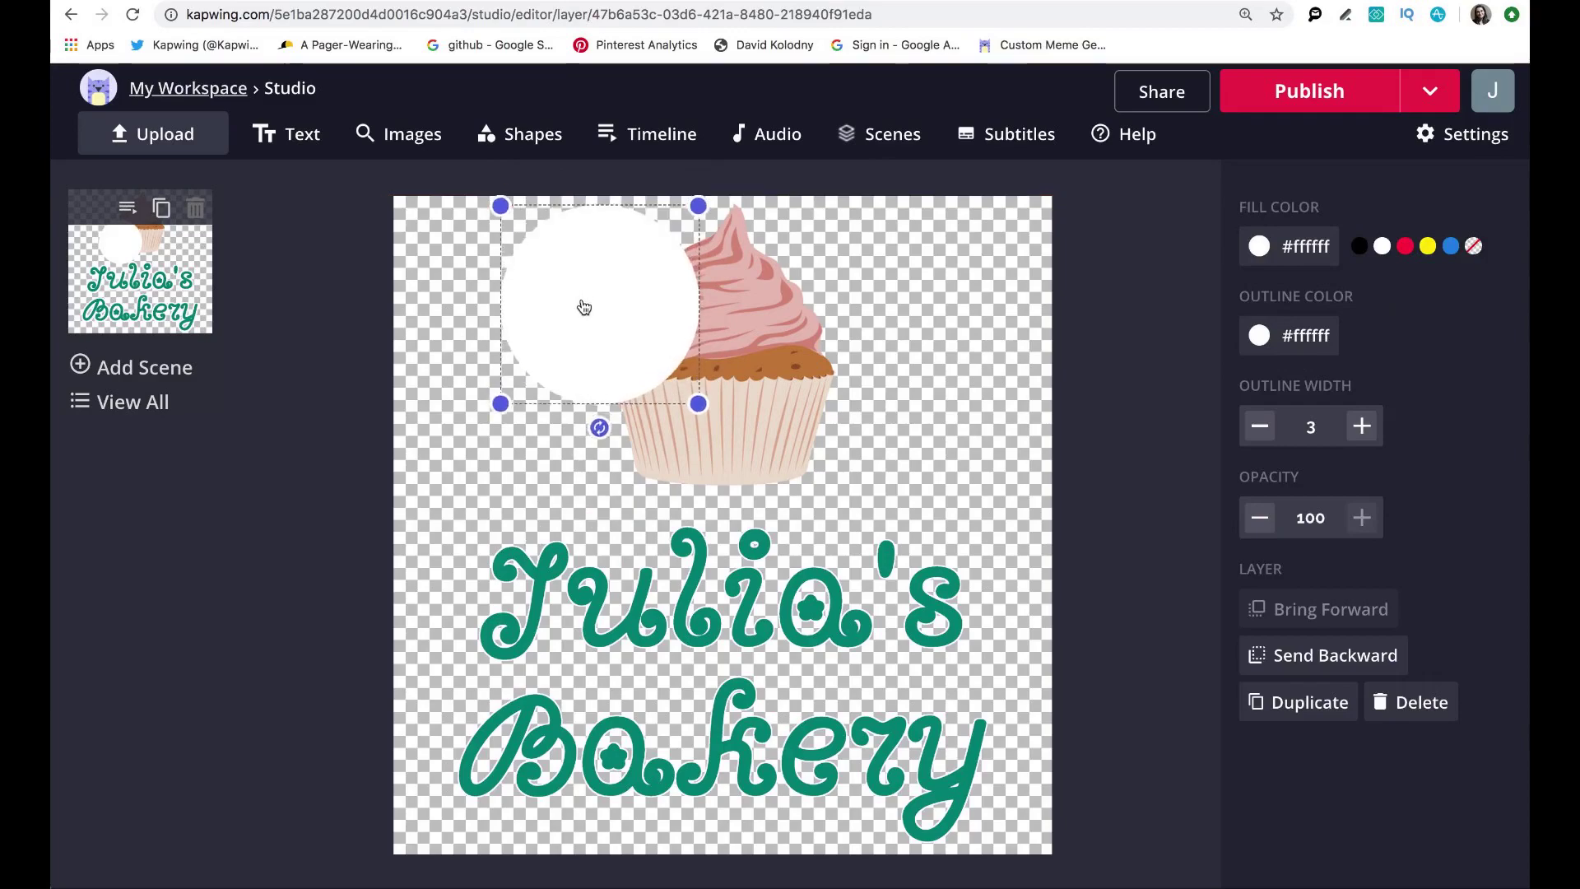
pyautogui.moveTo(697, 405); pyautogui.dragTo(824, 512)
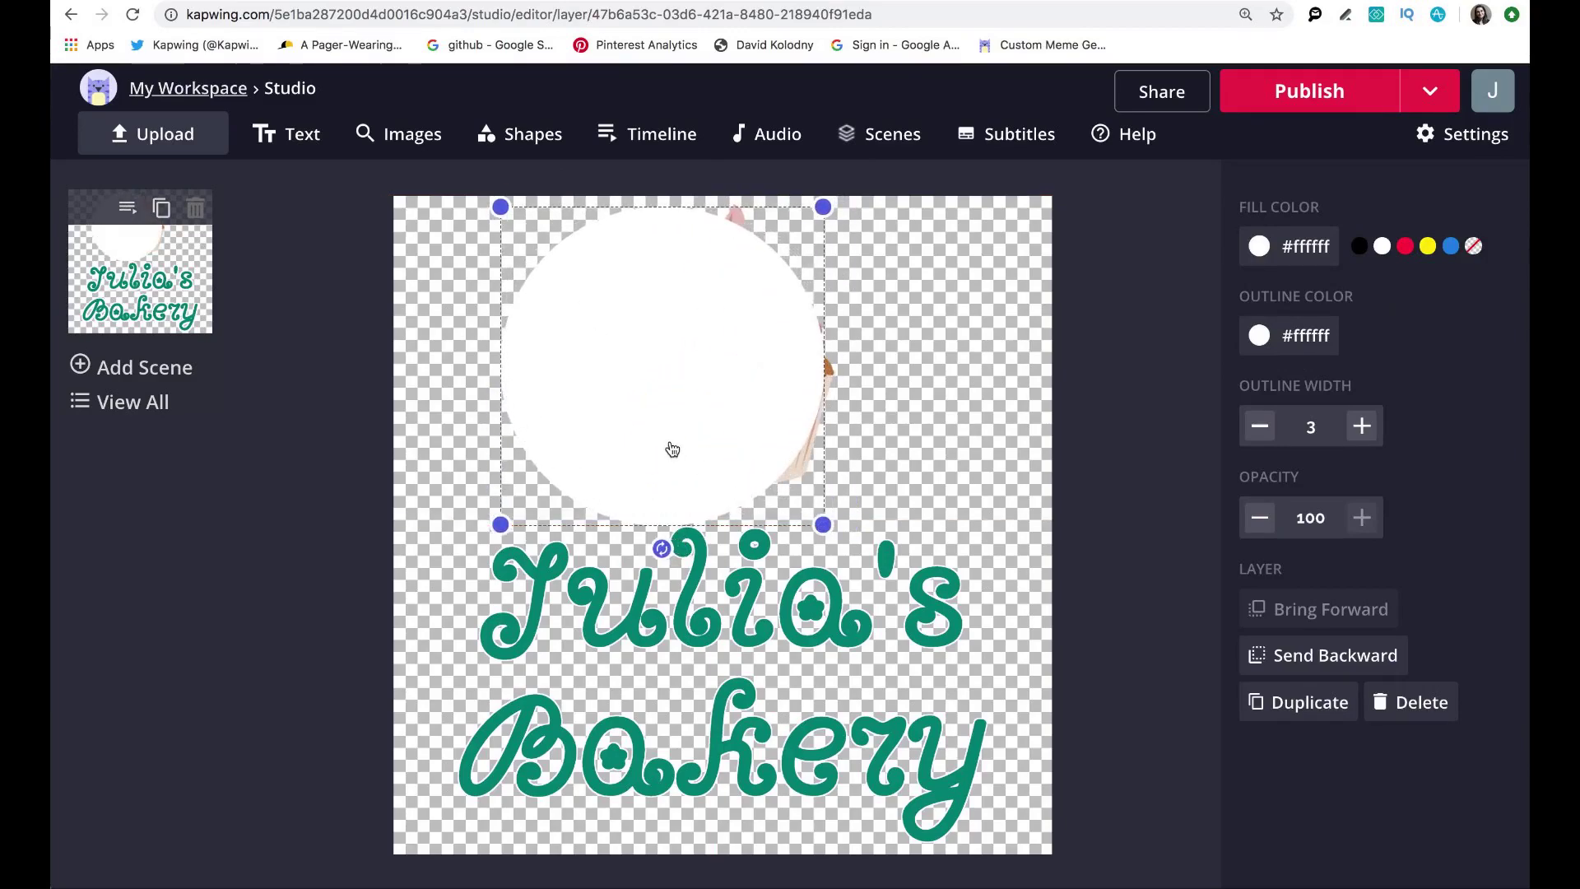
pyautogui.moveTo(670, 448); pyautogui.dragTo(769, 448)
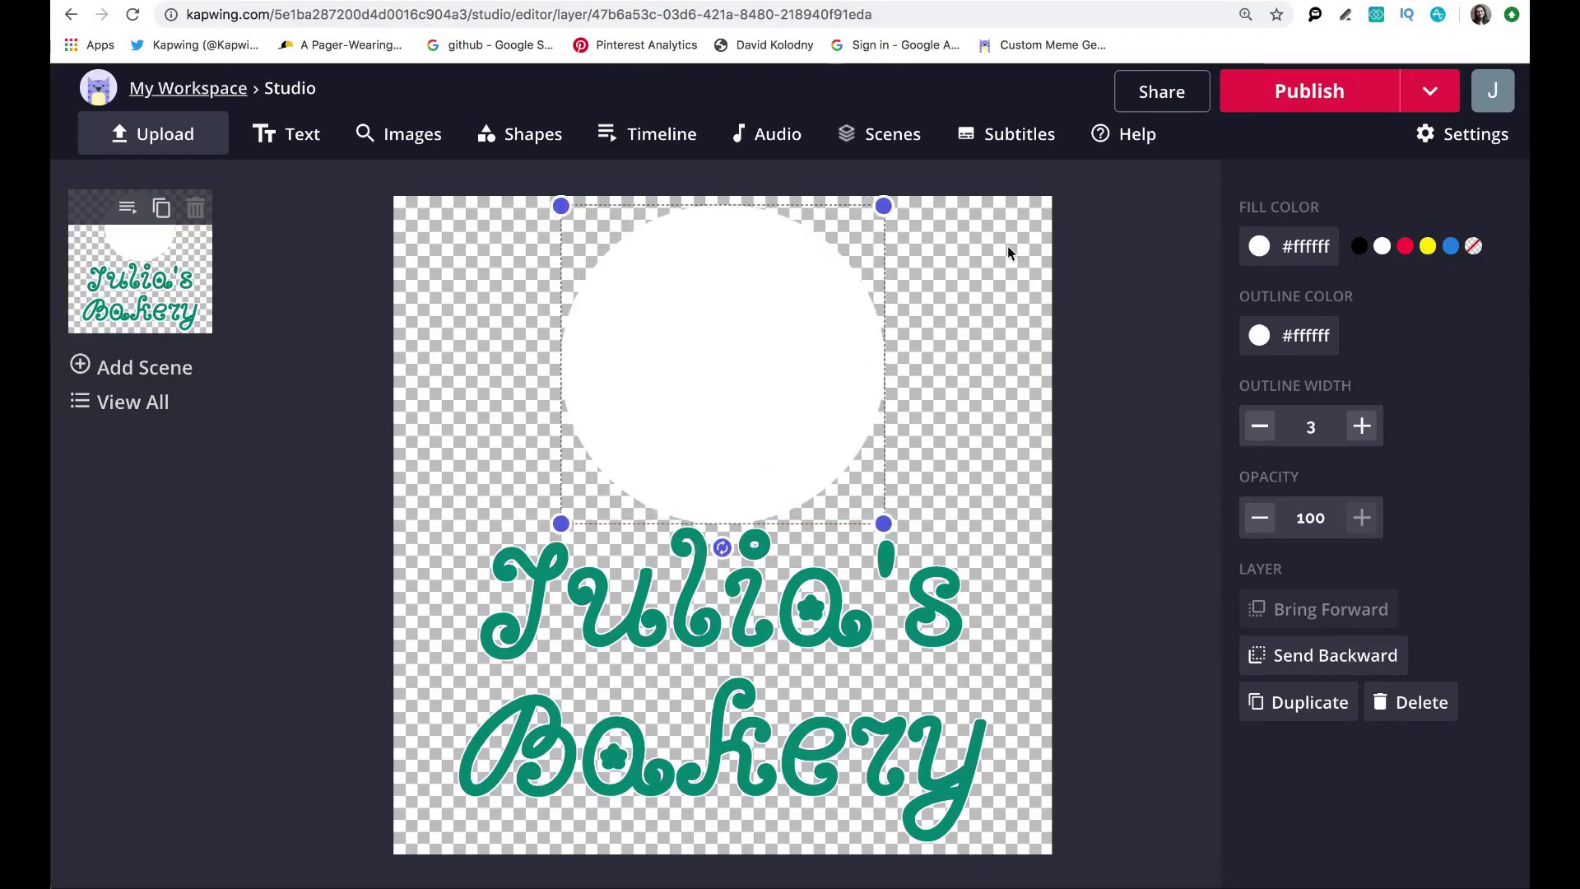
pyautogui.click(1274, 251)
pyautogui.click(1078, 480)
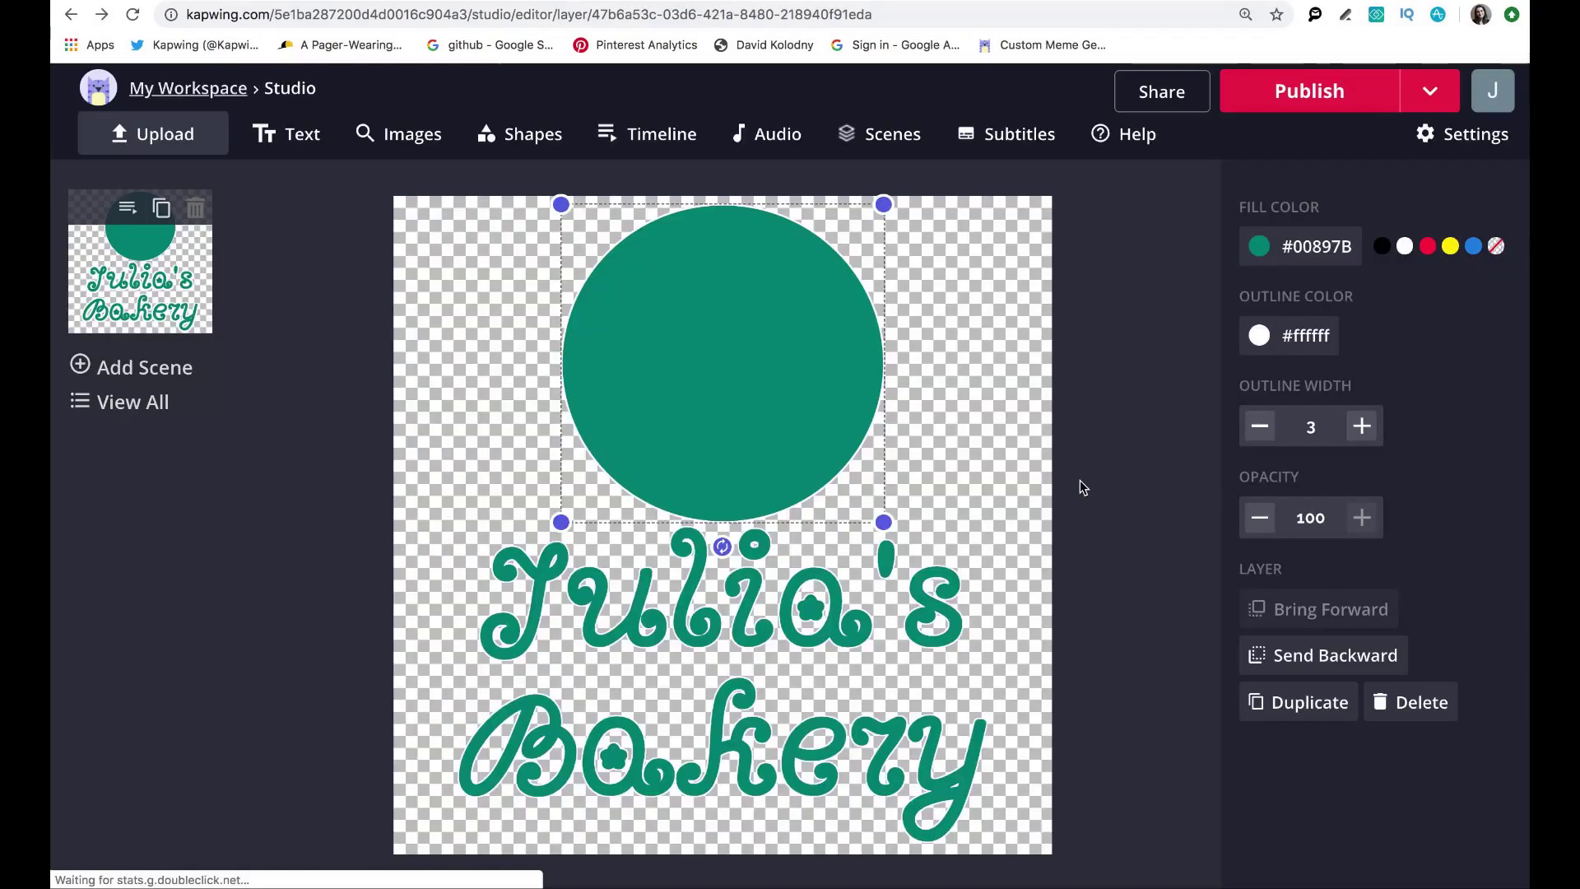
# Shrink the Julia's Bakery text and move it down, centred beneath the circle
pyautogui.click(757, 580)
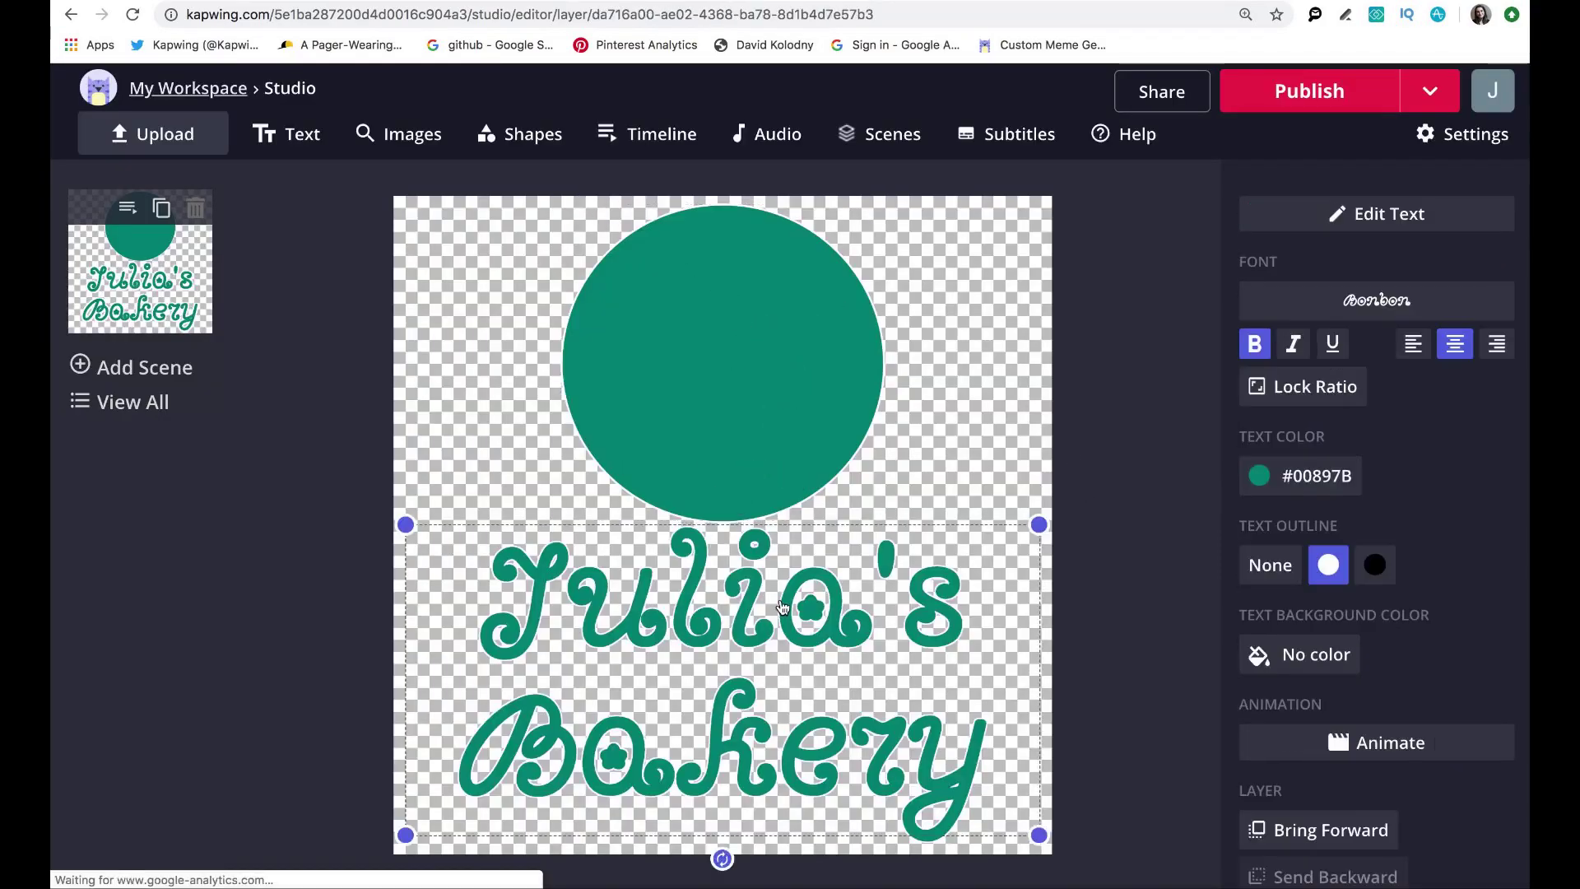
pyautogui.moveTo(399, 523); pyautogui.dragTo(405, 556)
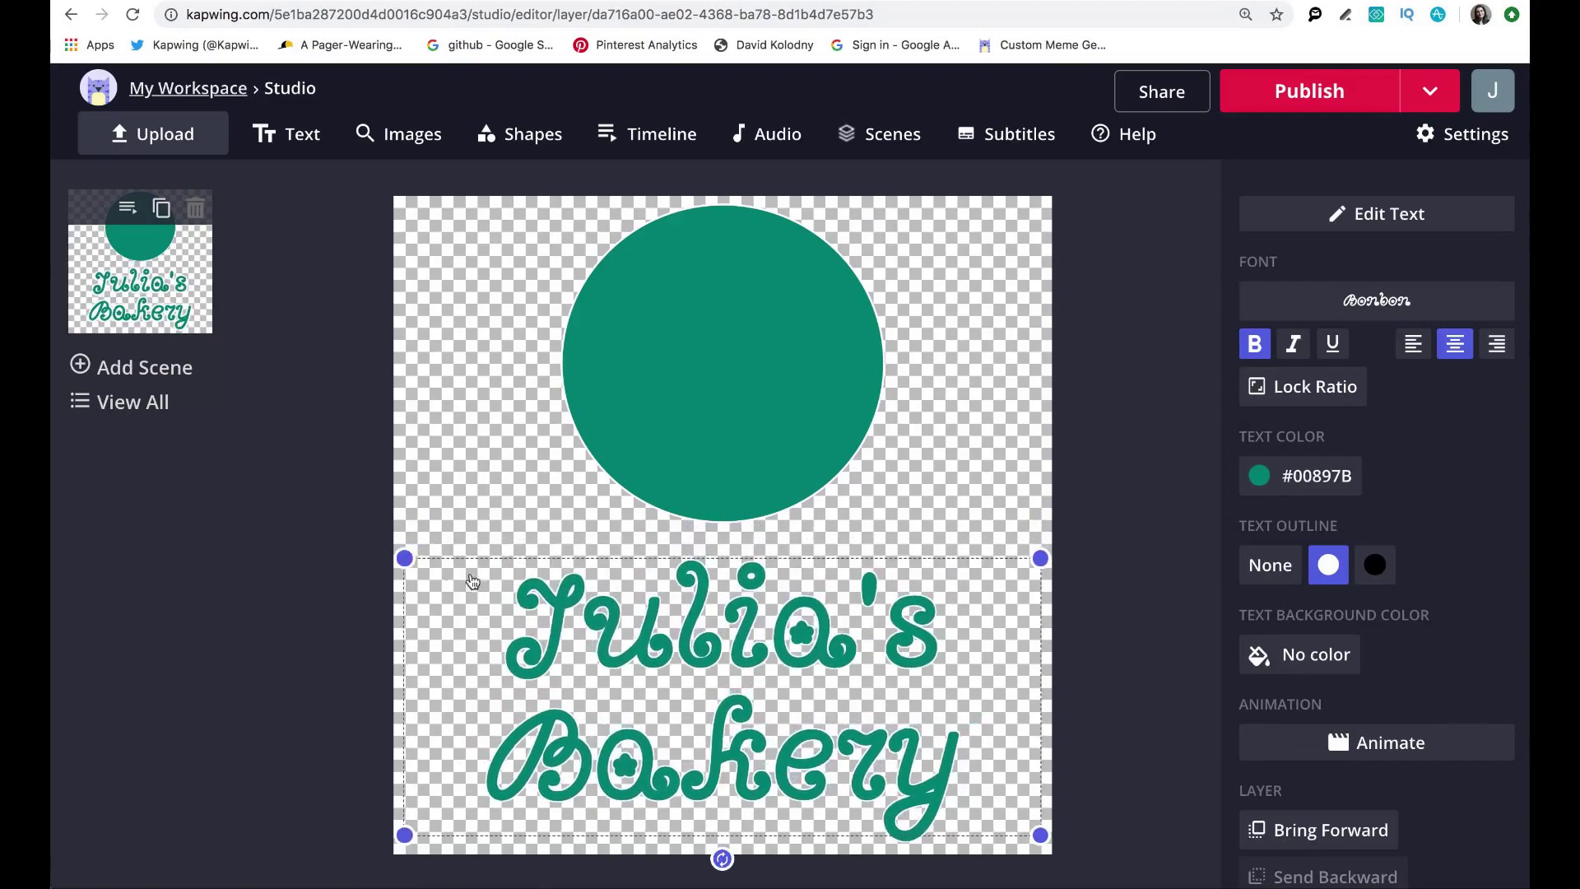
pyautogui.moveTo(575, 639); pyautogui.dragTo(568, 643)
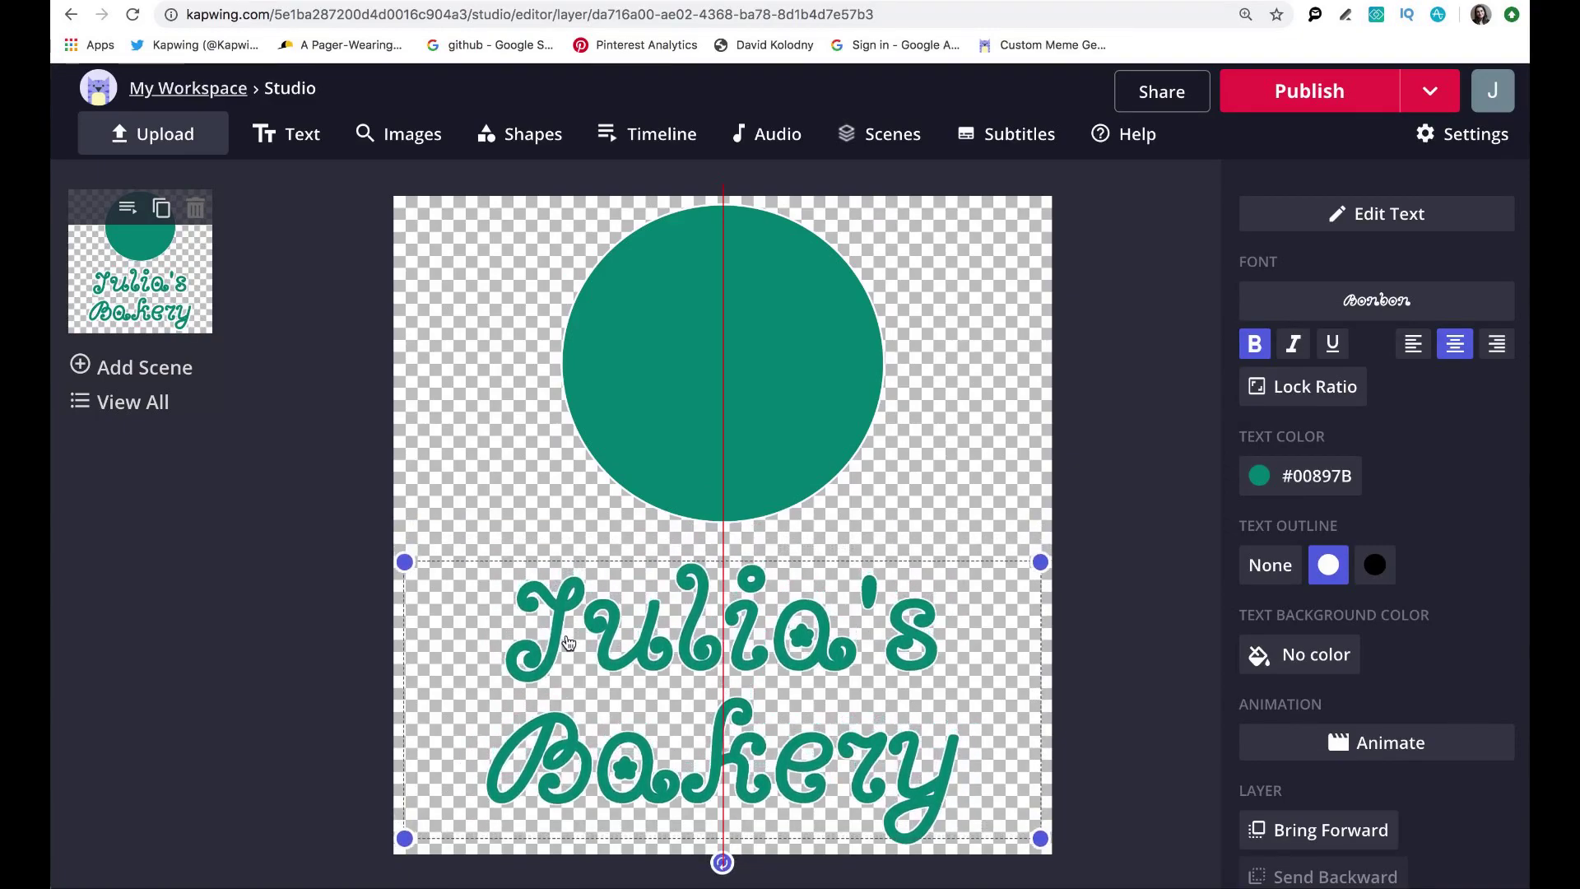
pyautogui.click(1137, 397)
pyautogui.moveTo(720, 677); pyautogui.dragTo(719, 694)
pyautogui.click(1124, 436)
pyautogui.click(693, 423)
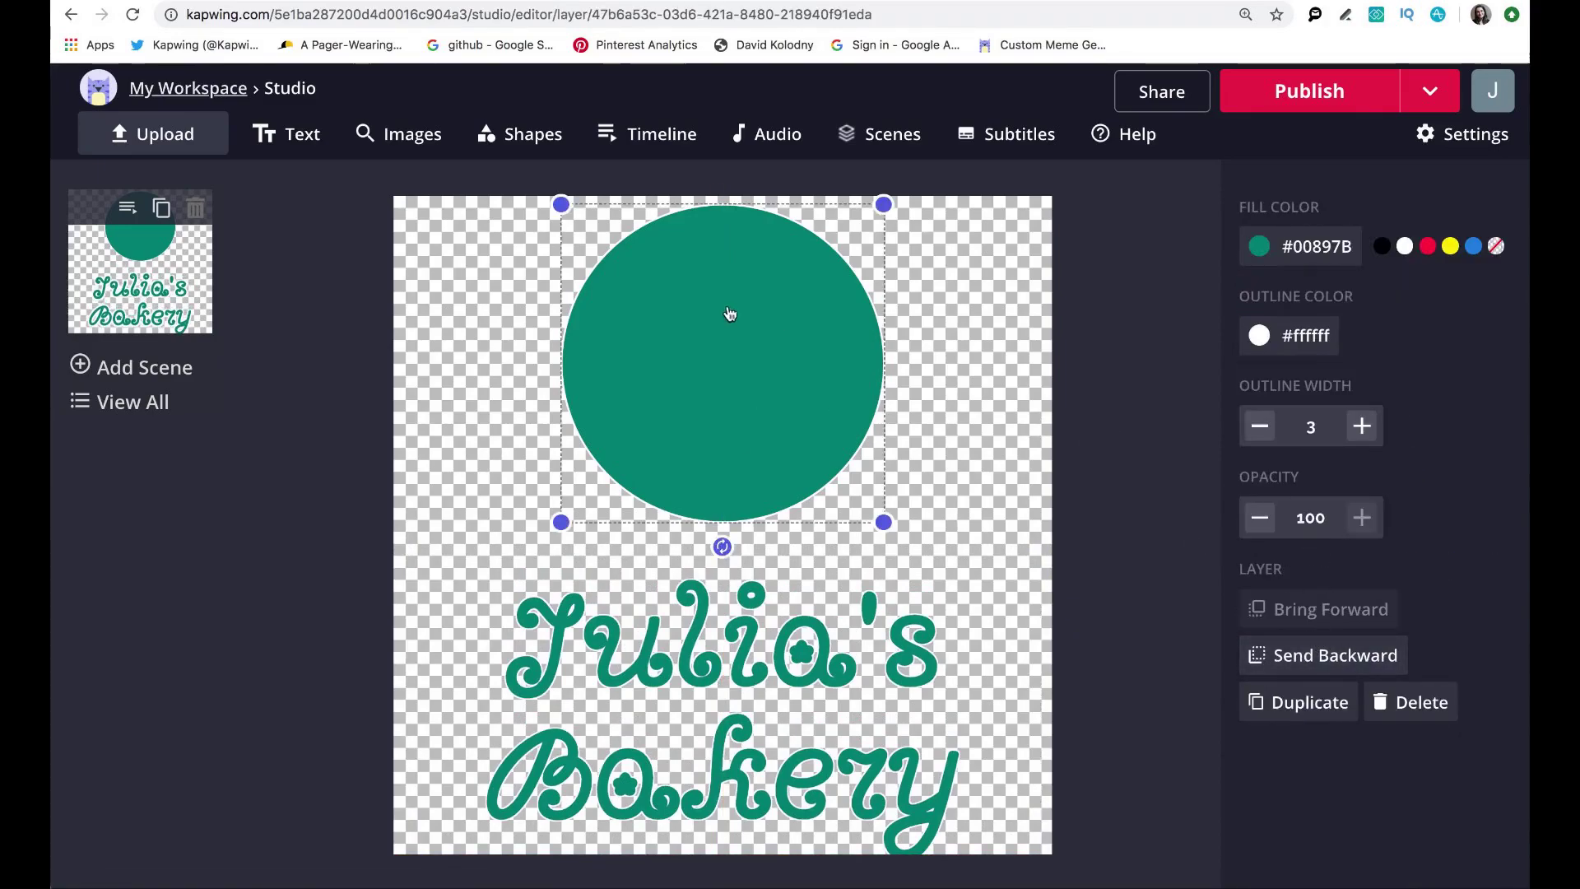
# Send the circle behind the cupcake, then shrink and centre the cupcake inside it
pyautogui.click(1337, 669)
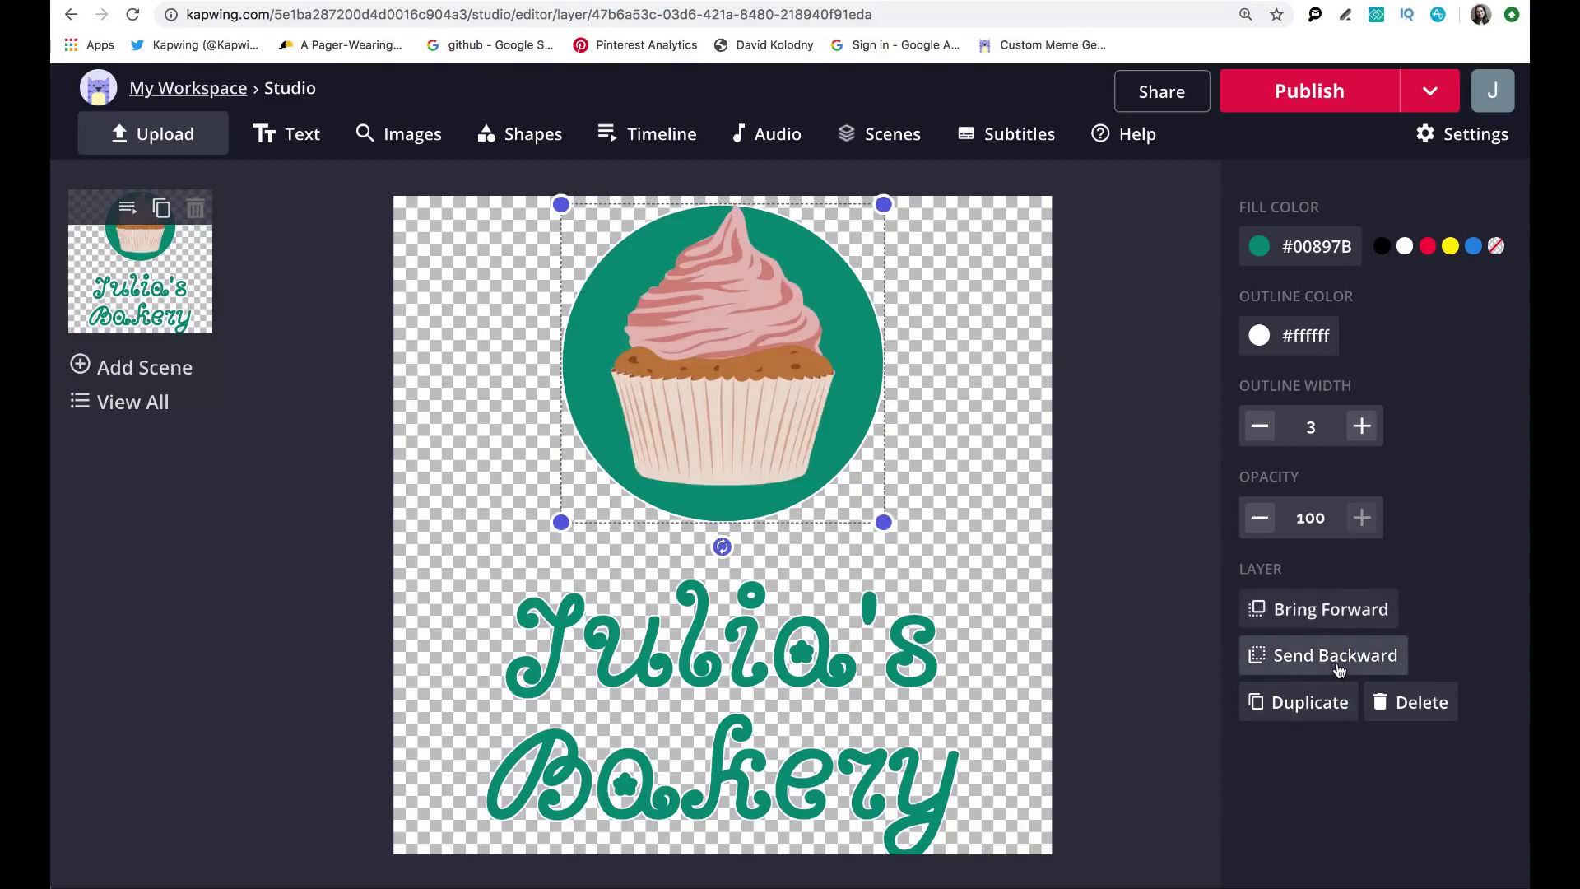
pyautogui.click(734, 329)
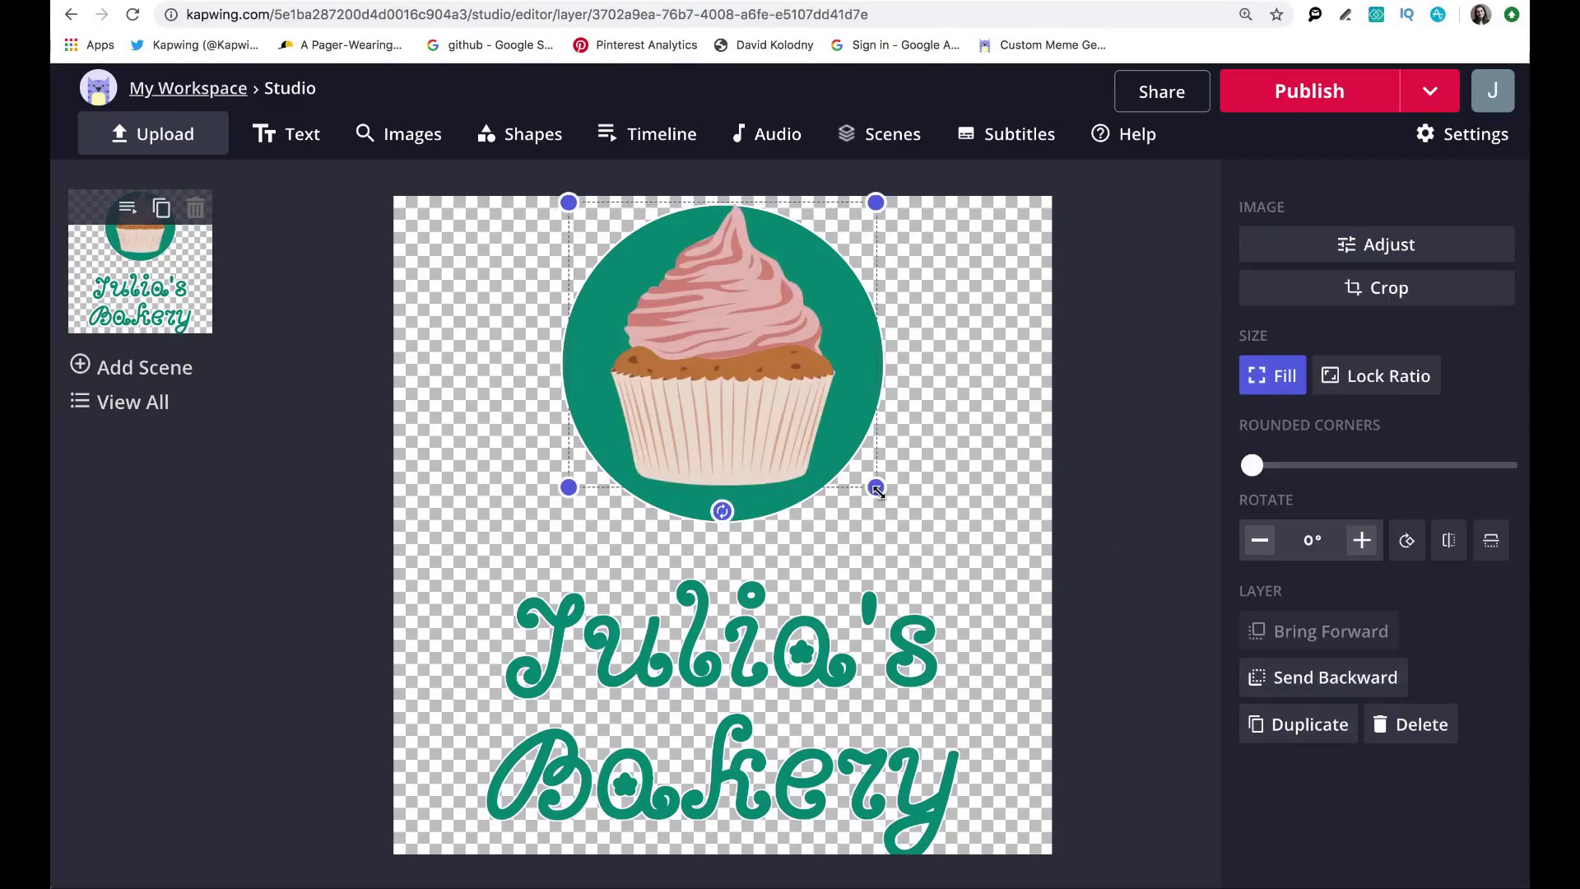
pyautogui.moveTo(878, 491); pyautogui.dragTo(857, 481)
pyautogui.moveTo(745, 402); pyautogui.dragTo(755, 410)
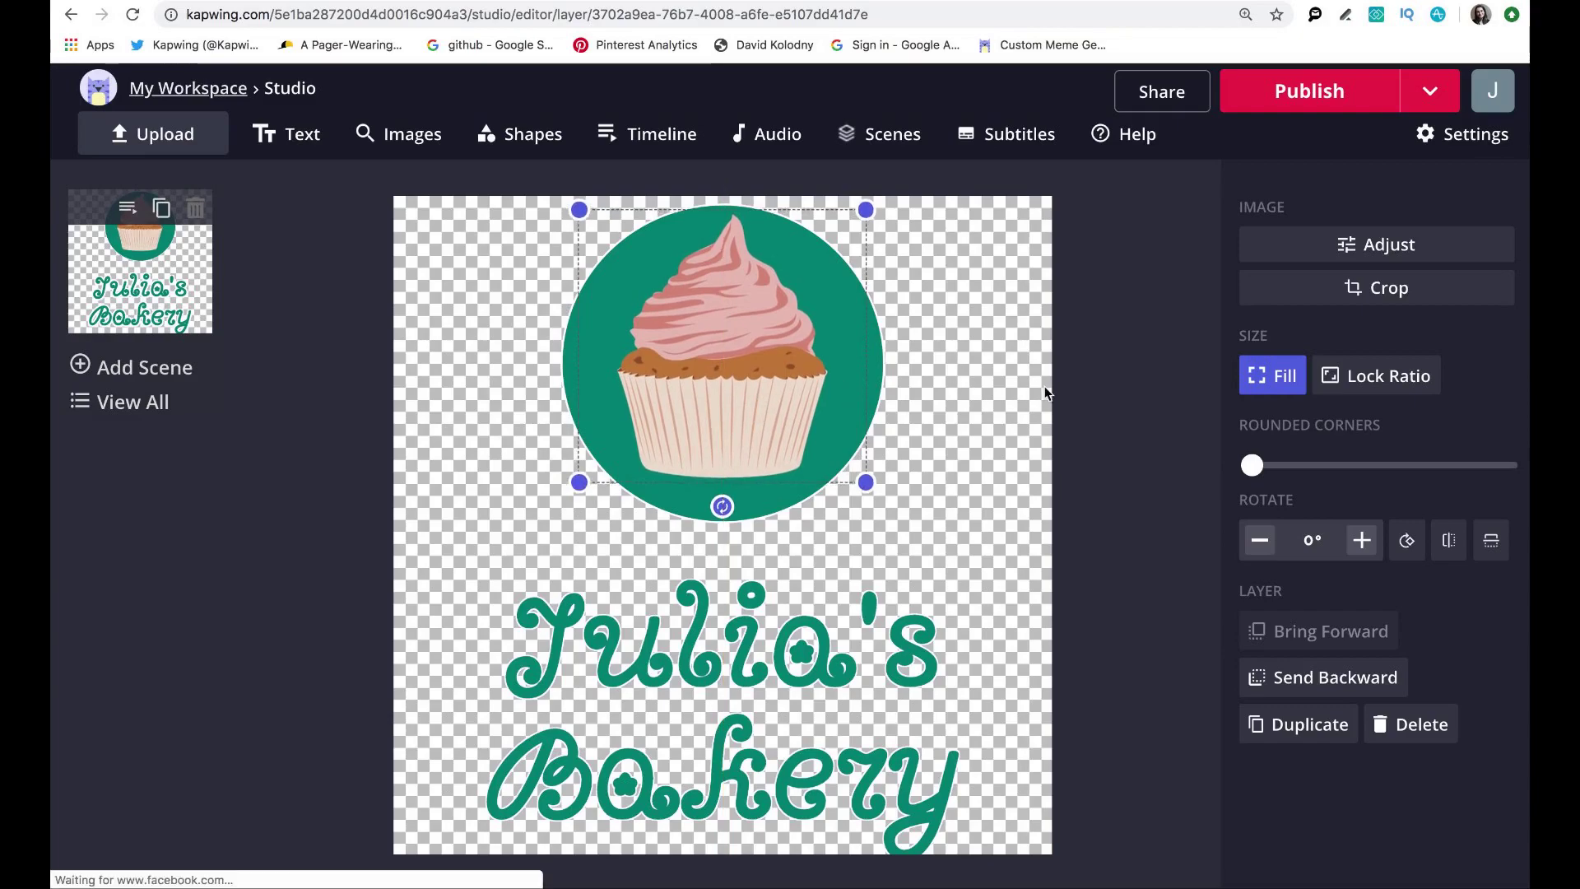
pyautogui.click(1044, 387)
pyautogui.click(709, 358)
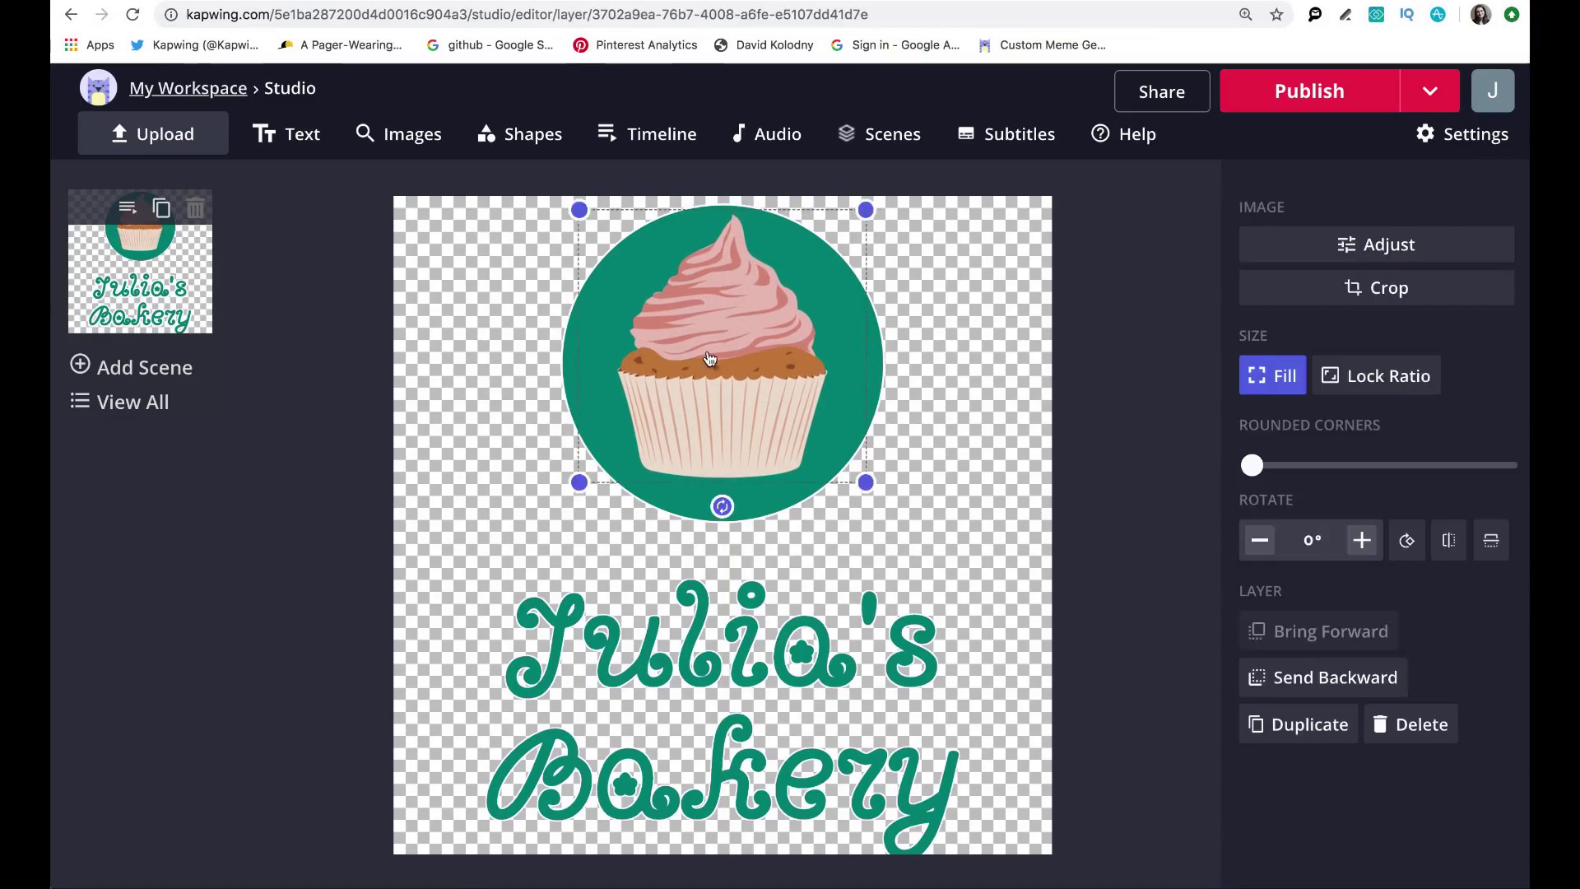
pyautogui.click(1058, 395)
pyautogui.click(860, 415)
# Enlarge the circle slightly and nudge the cupcake up to centre it
pyautogui.click(871, 404)
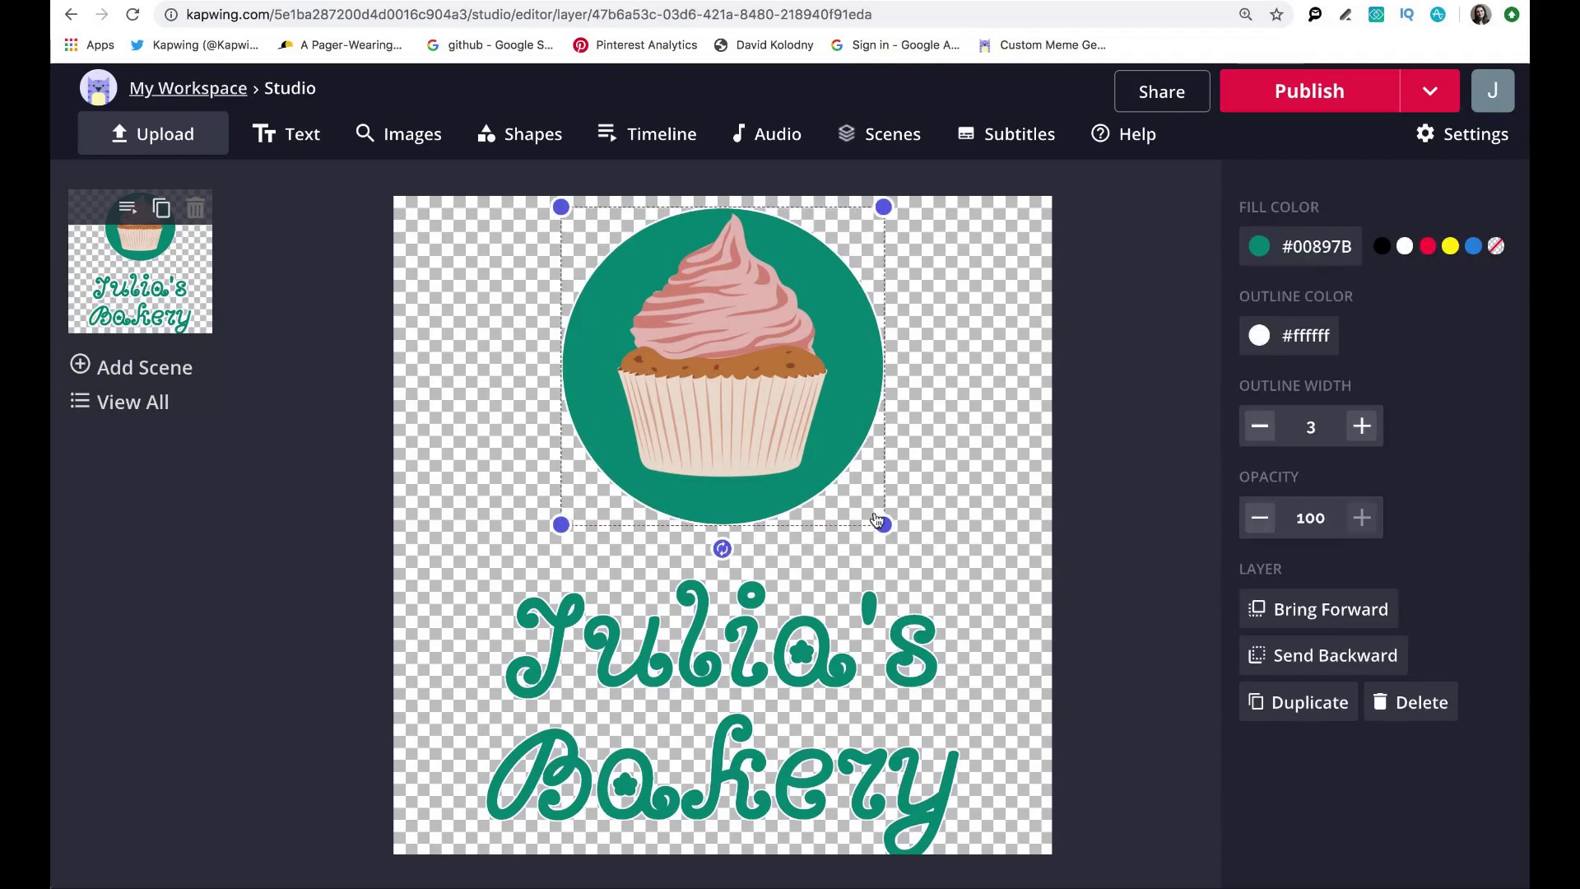
pyautogui.moveTo(885, 527); pyautogui.dragTo(897, 544)
pyautogui.click(761, 371)
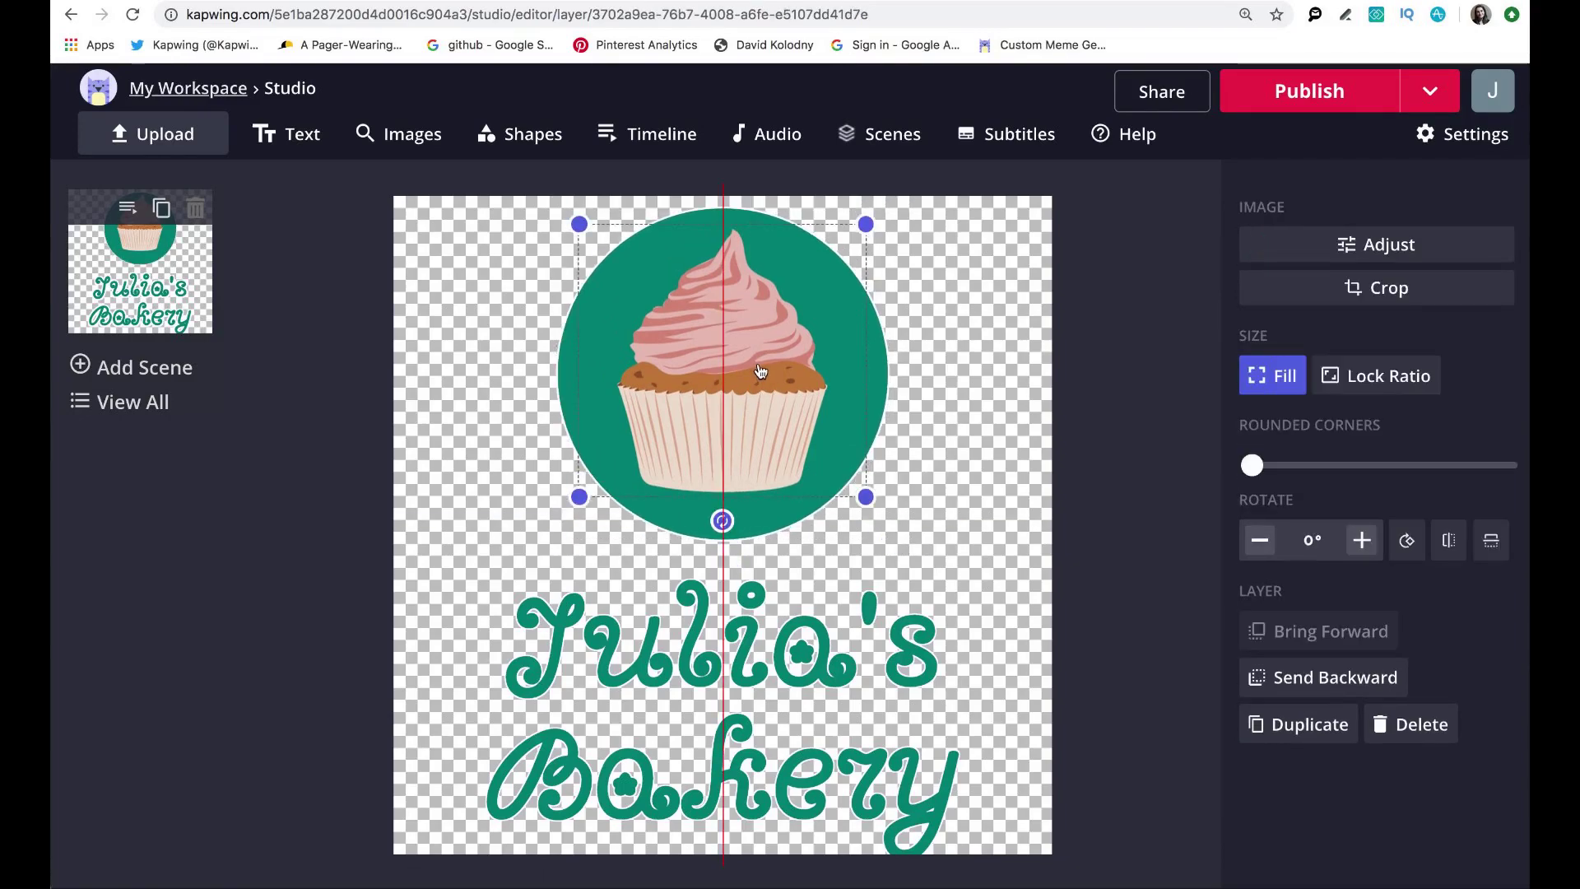
pyautogui.moveTo(760, 371); pyautogui.dragTo(760, 366)
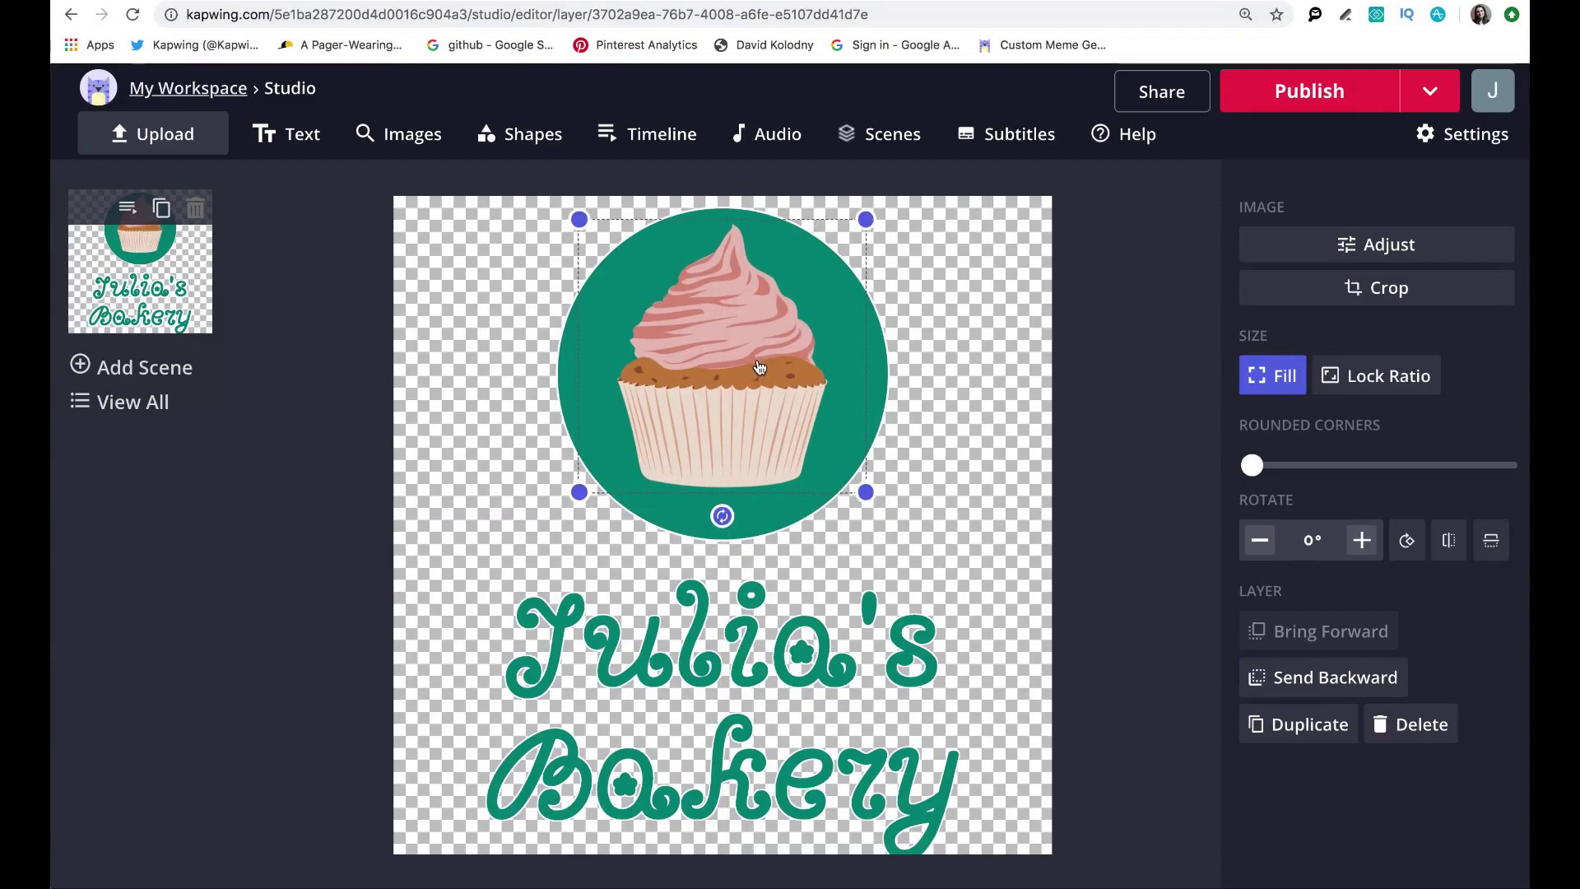
# Publish the logo, download it as image (39).jpg, and return to the Studio editor
pyautogui.click(1357, 91)
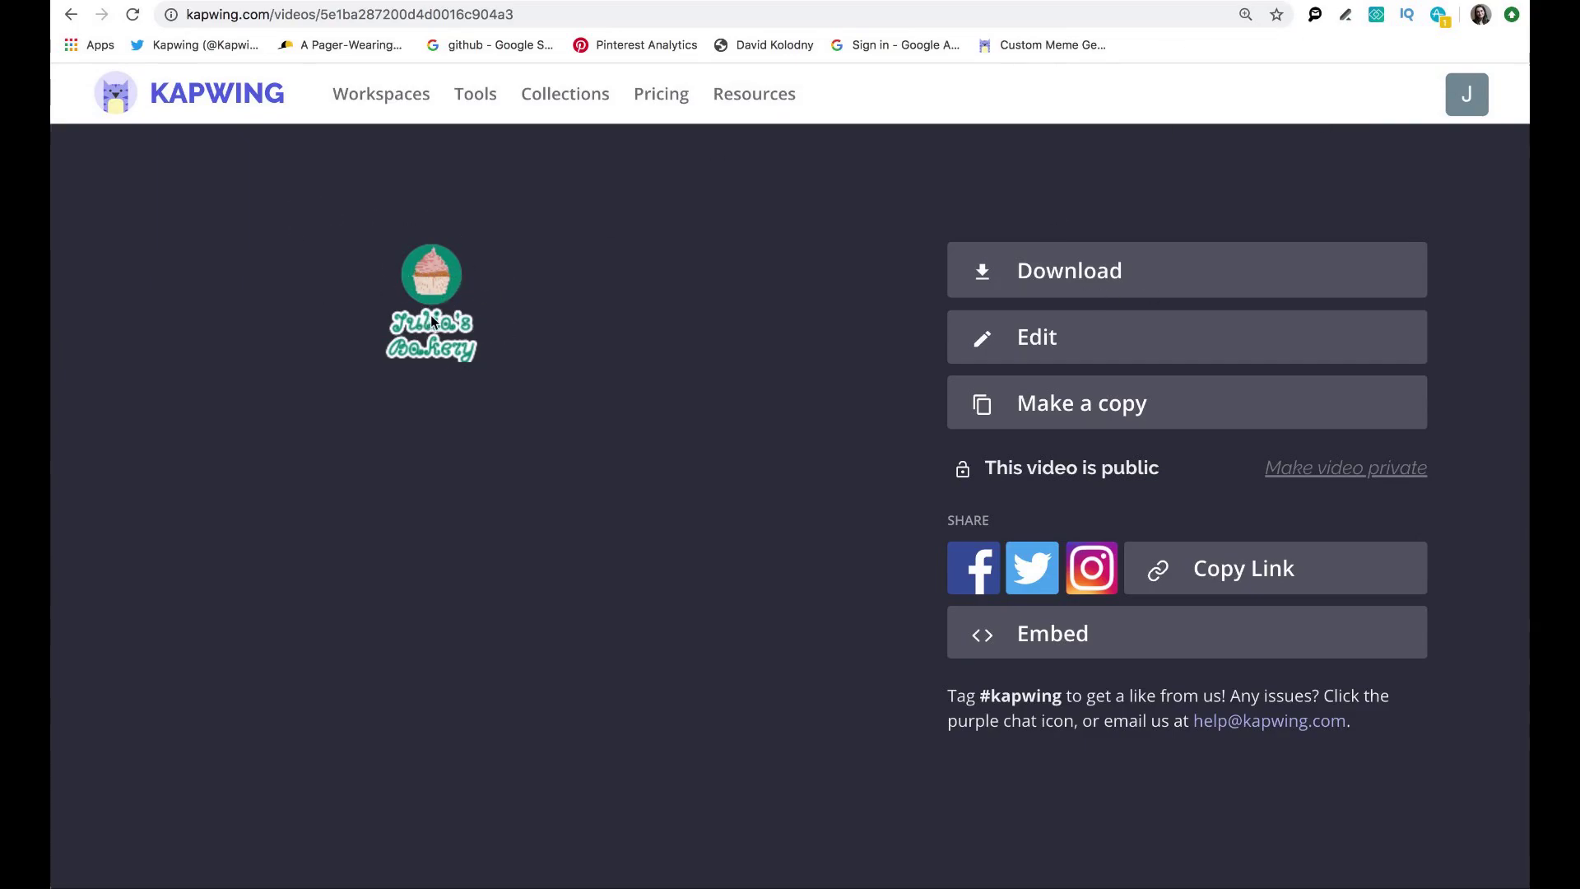
pyautogui.moveTo(417, 352); pyautogui.dragTo(610, 329)
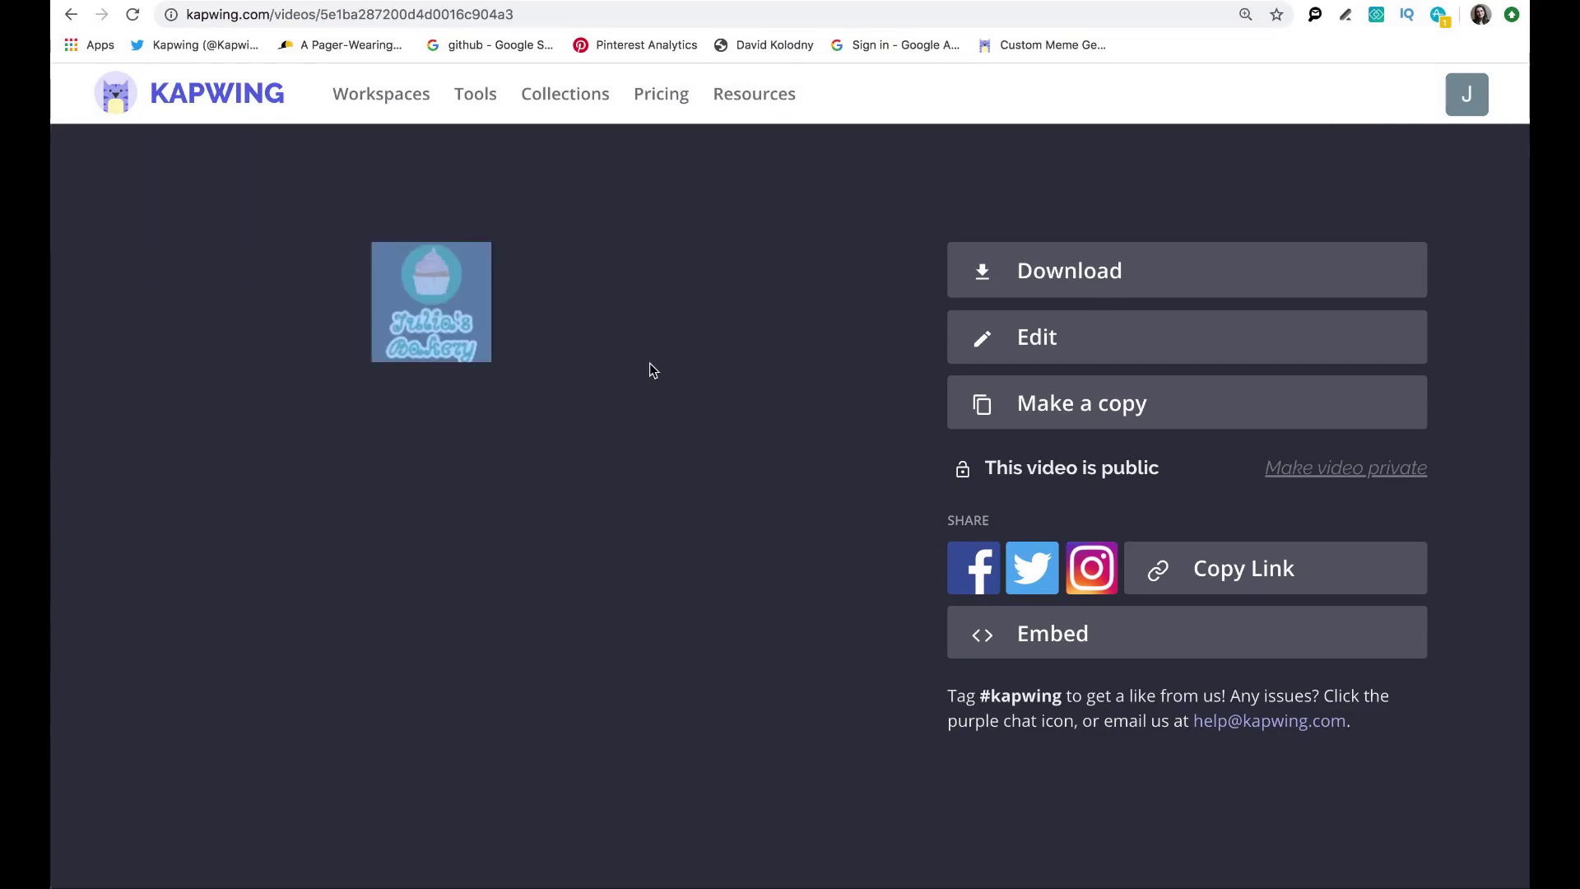
pyautogui.click(1037, 257)
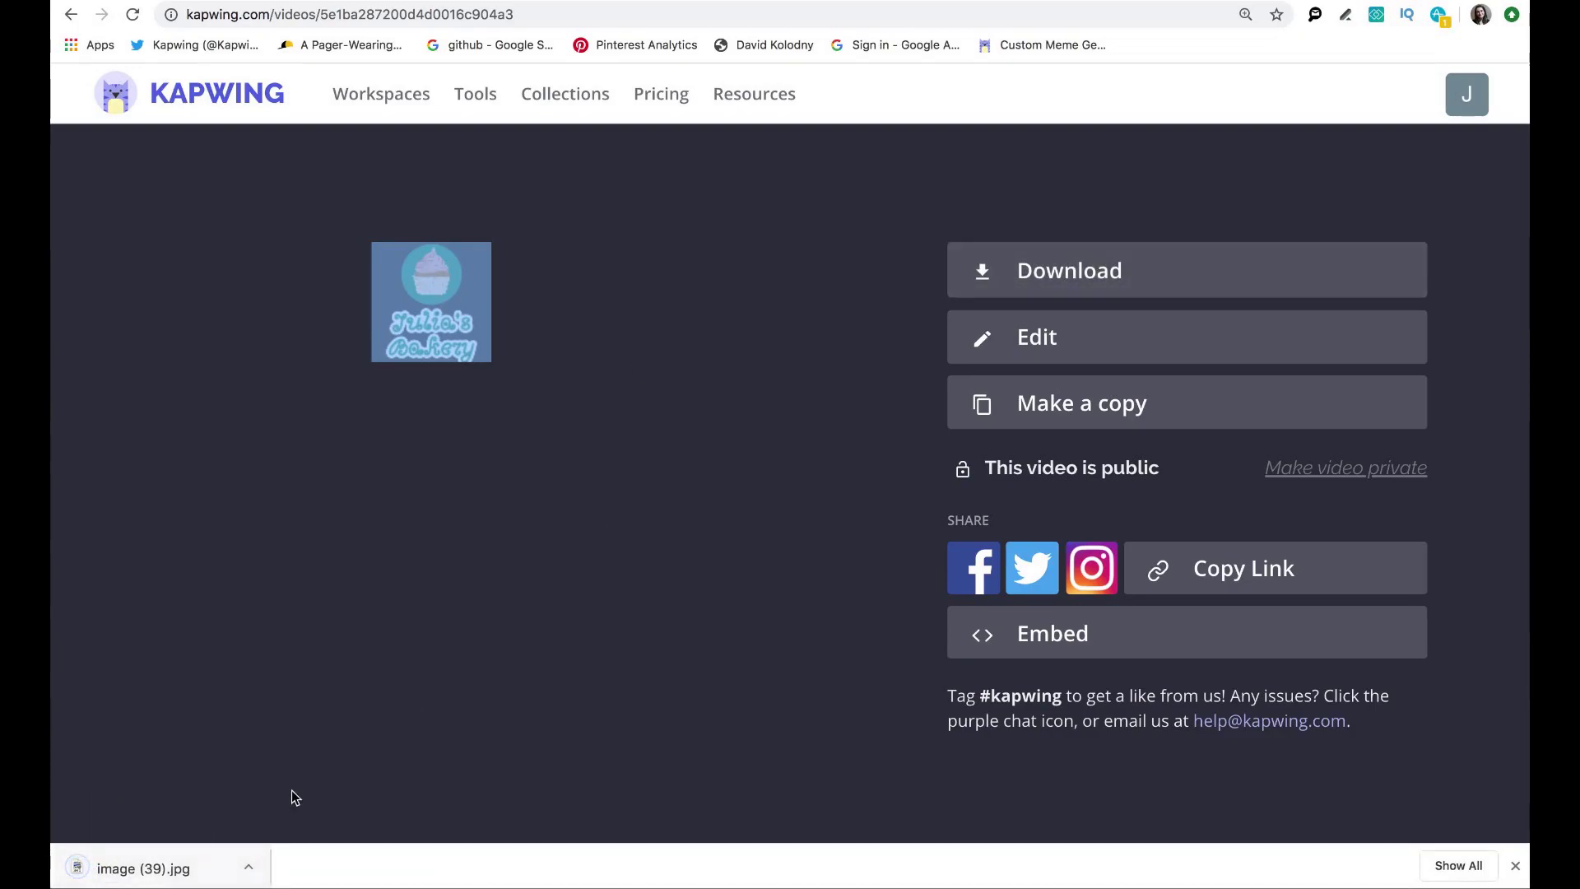
pyautogui.click(1104, 337)
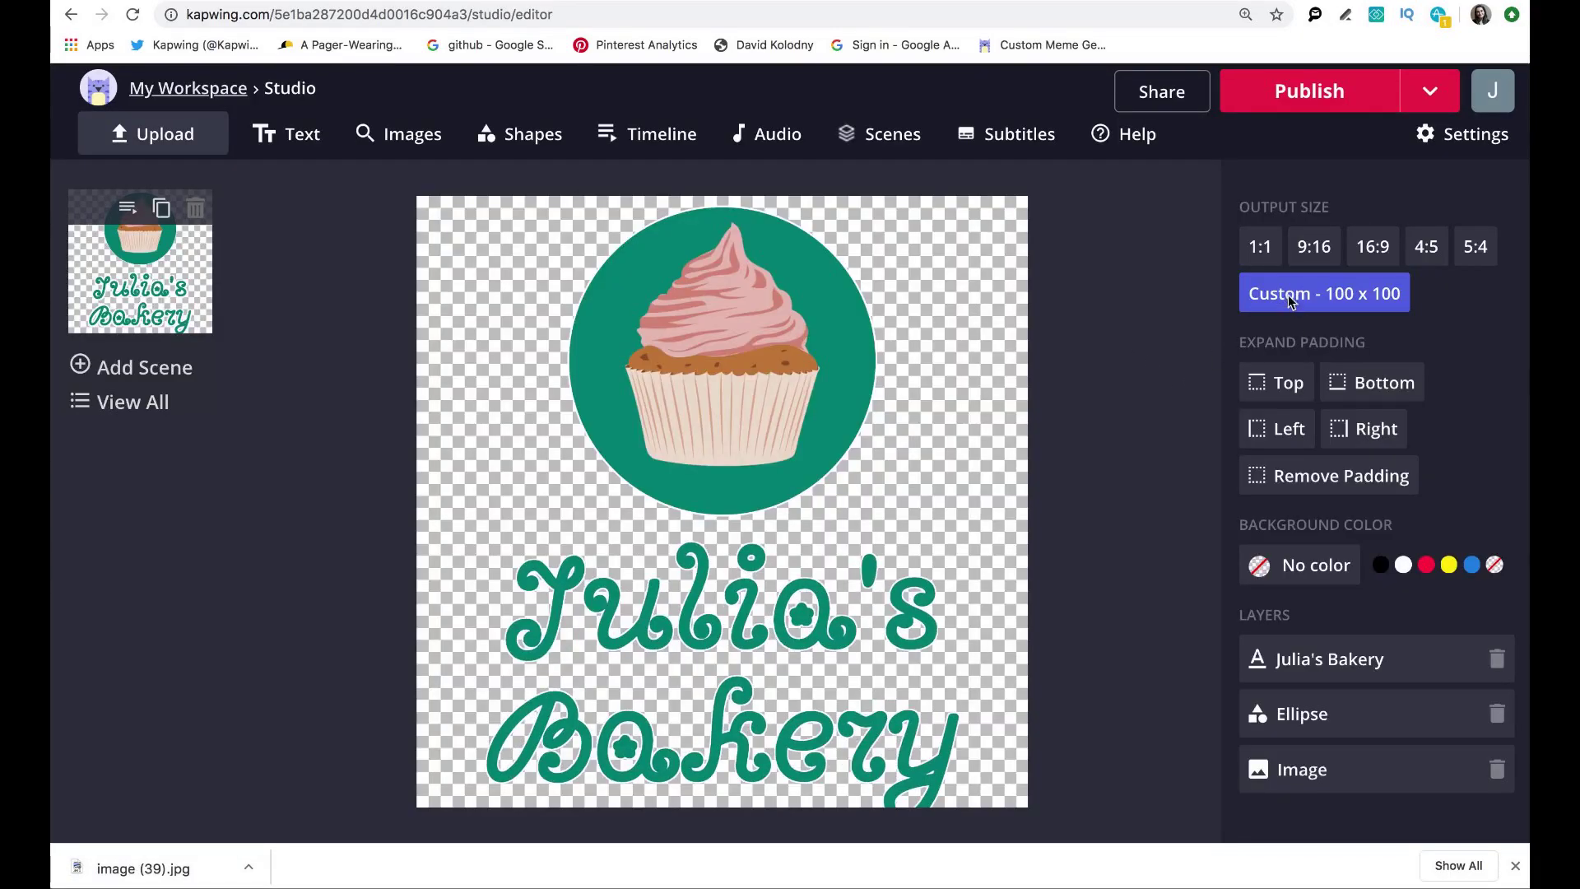
# Set a custom 400 × 400 output size, republish, and download it as image (40).jpg
pyautogui.click(1290, 294)
pyautogui.doubleClick(575, 372)
pyautogui.write('40')
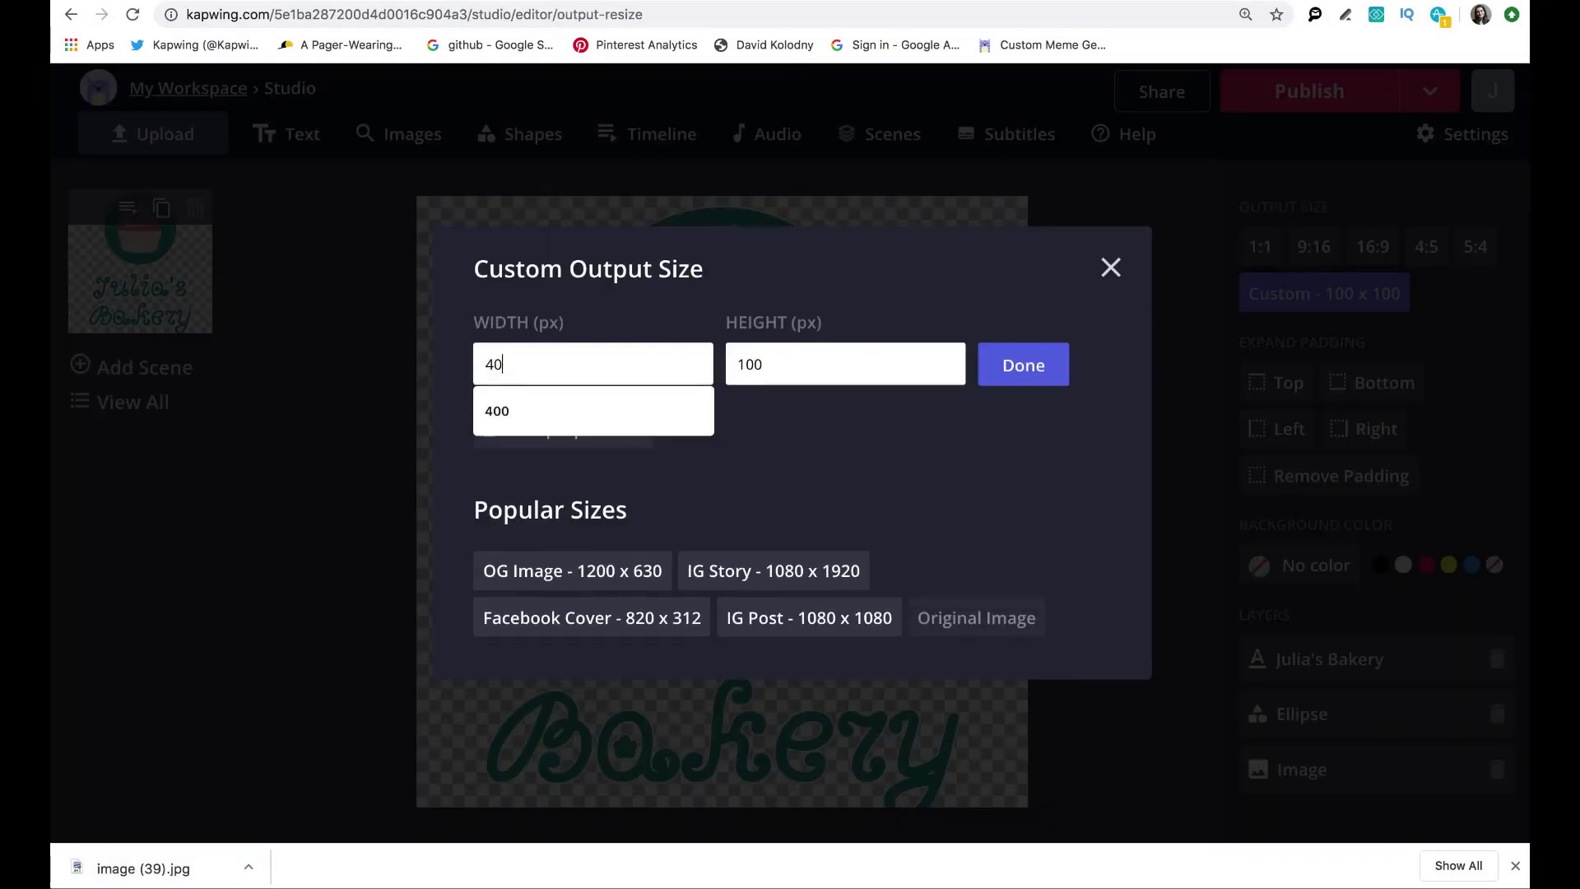
pyautogui.write('0')
pyautogui.press('Tab')
pyautogui.write('400')
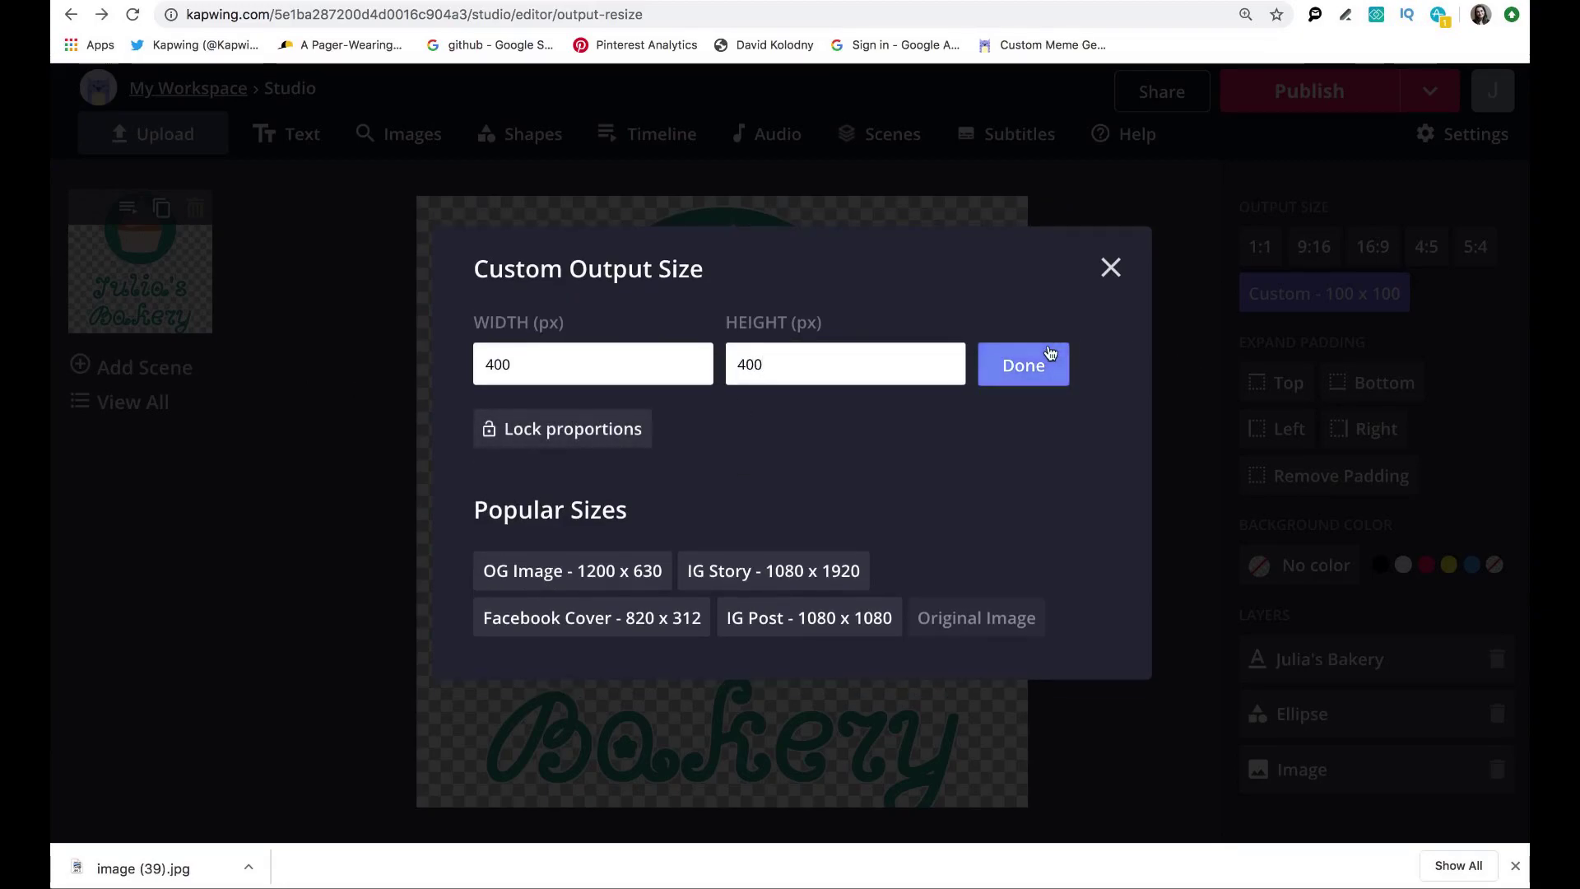
pyautogui.click(1049, 353)
pyautogui.click(1332, 97)
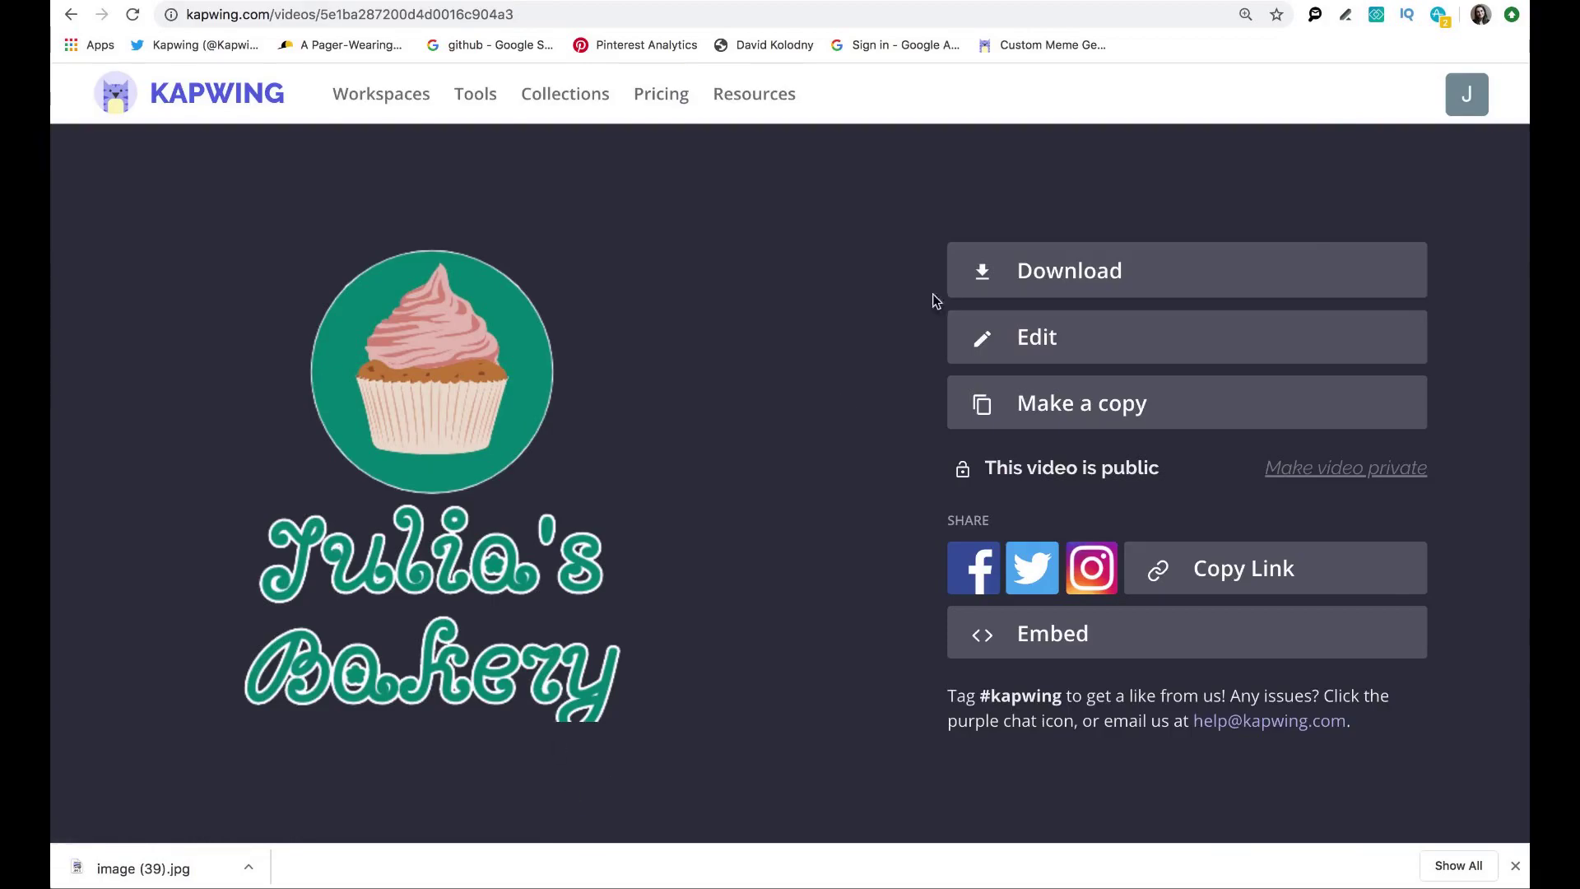
pyautogui.click(1020, 280)
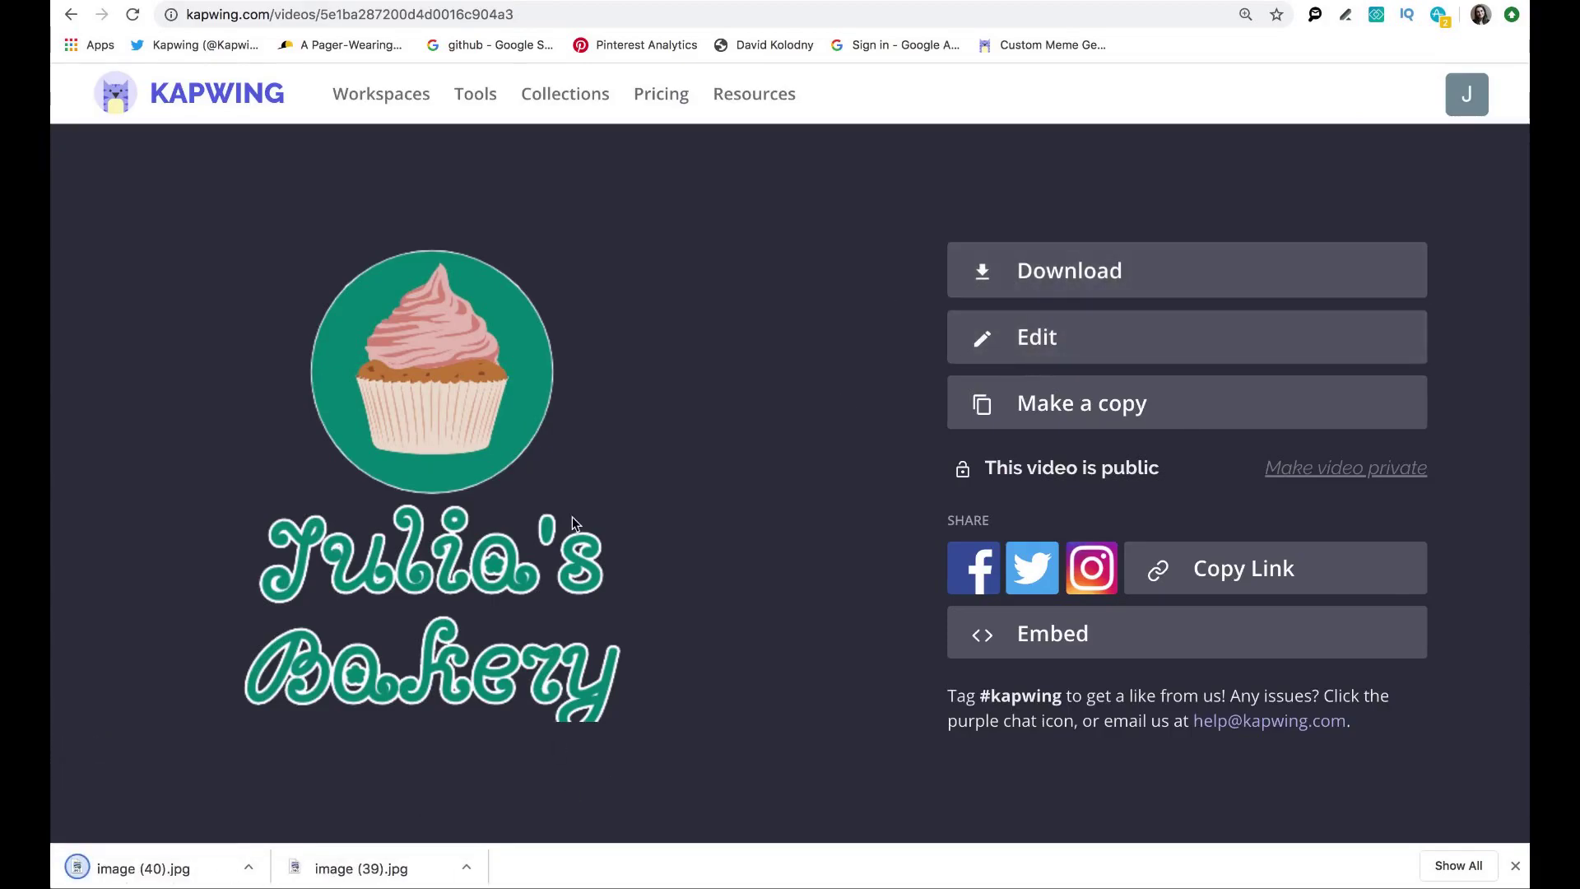